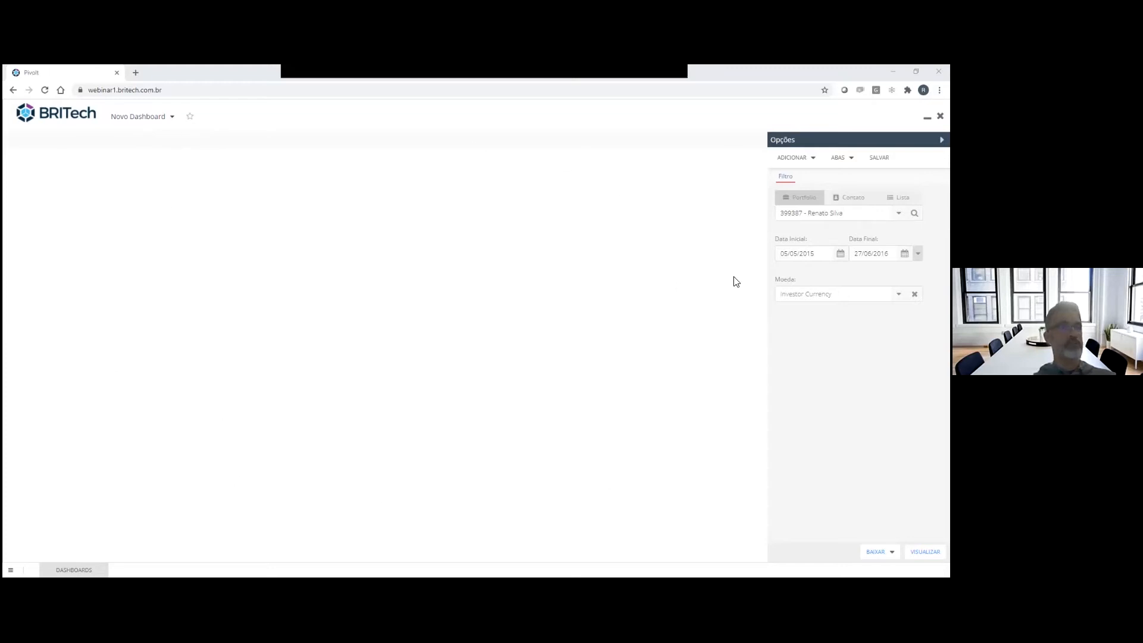
Step: Add a new tab titled "Performance" to the empty dashboard
{"action": "left_click", "coordinate": [838, 157]}
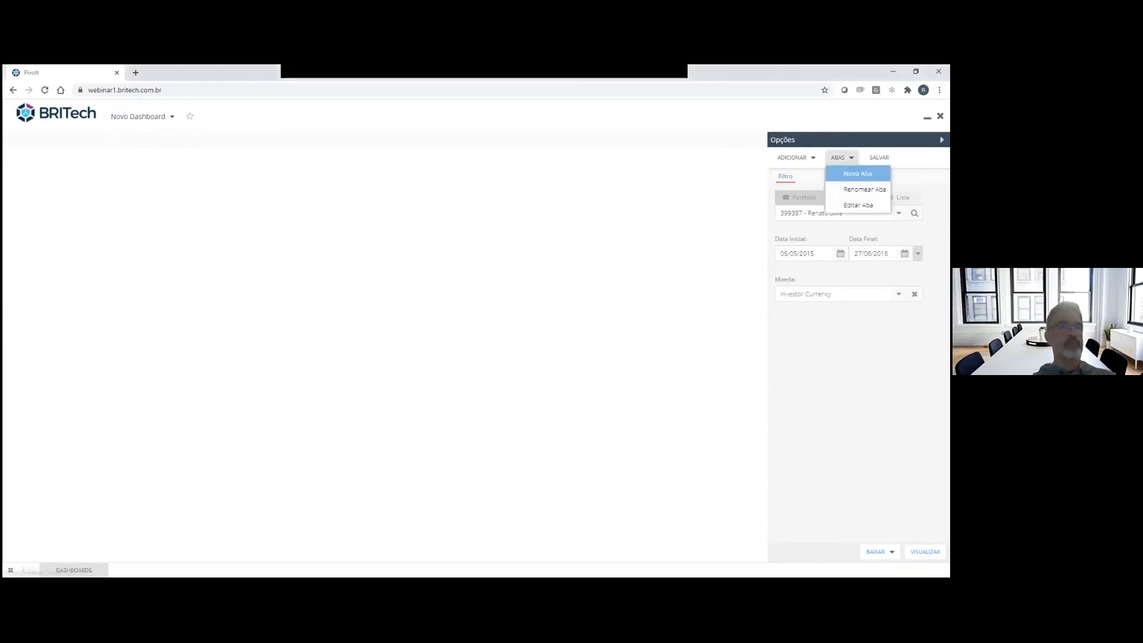
{"action": "left_click", "coordinate": [845, 171]}
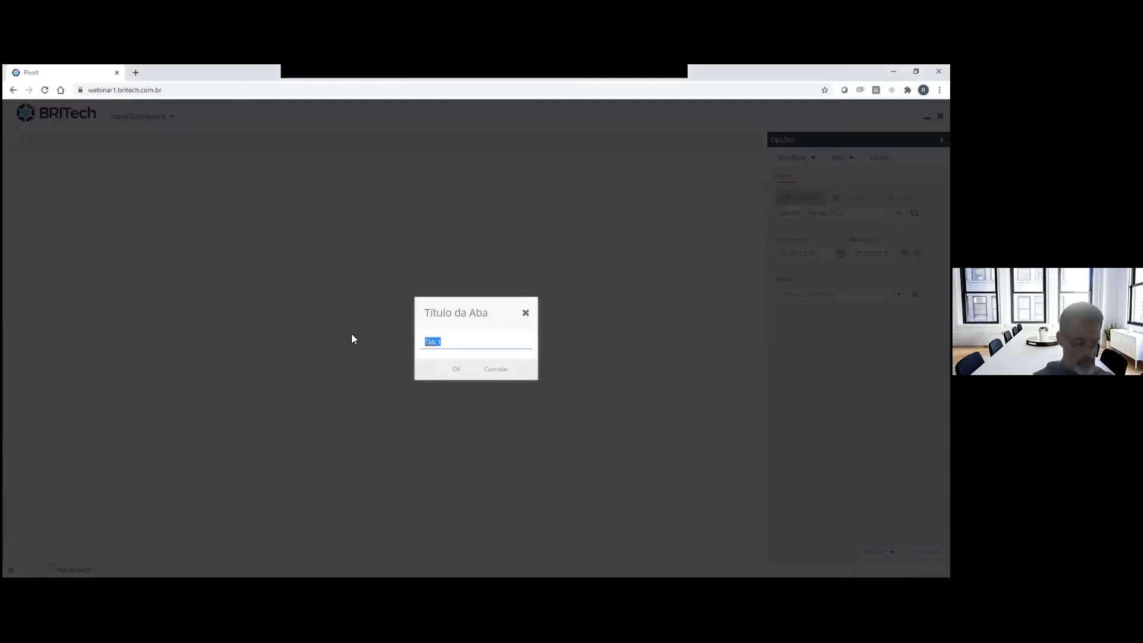
{"action": "type", "text": "Performance"}
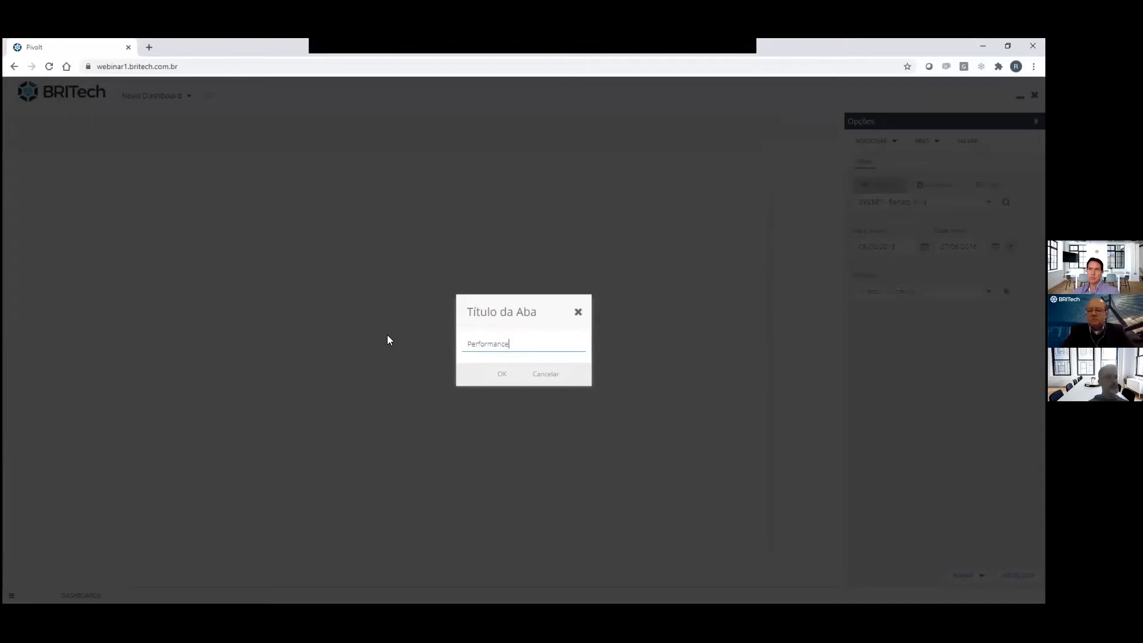
{"action": "left_click", "coordinate": [502, 382]}
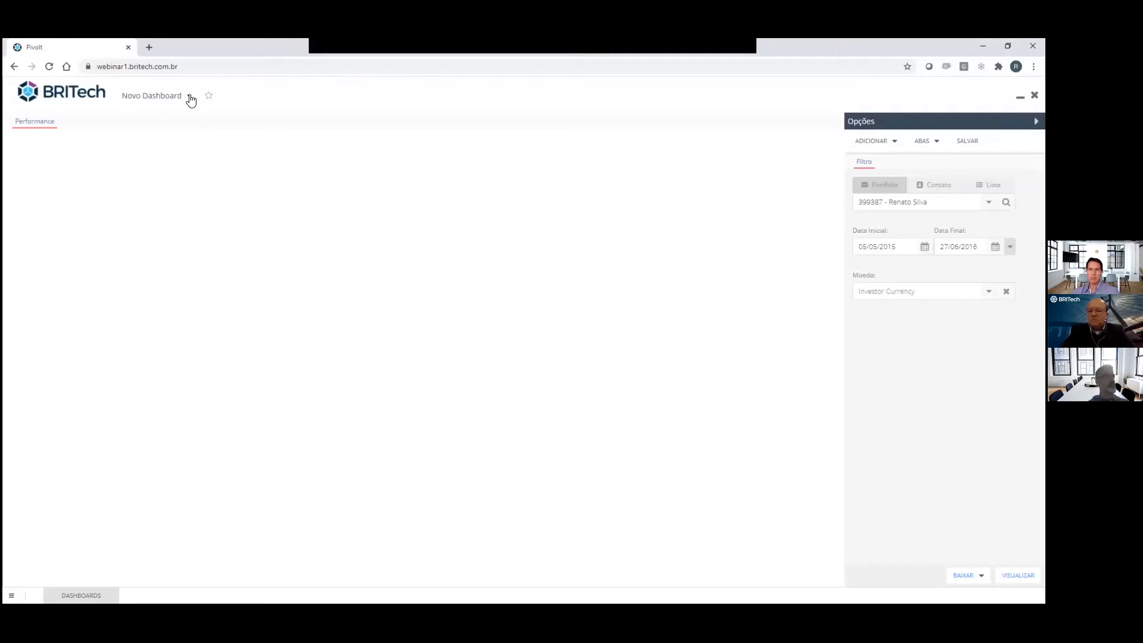
Step: Add the Retornos Mensais, Evolução do Portfolio and Principais Participações widgets to the Performance tab
{"action": "left_click", "coordinate": [887, 145]}
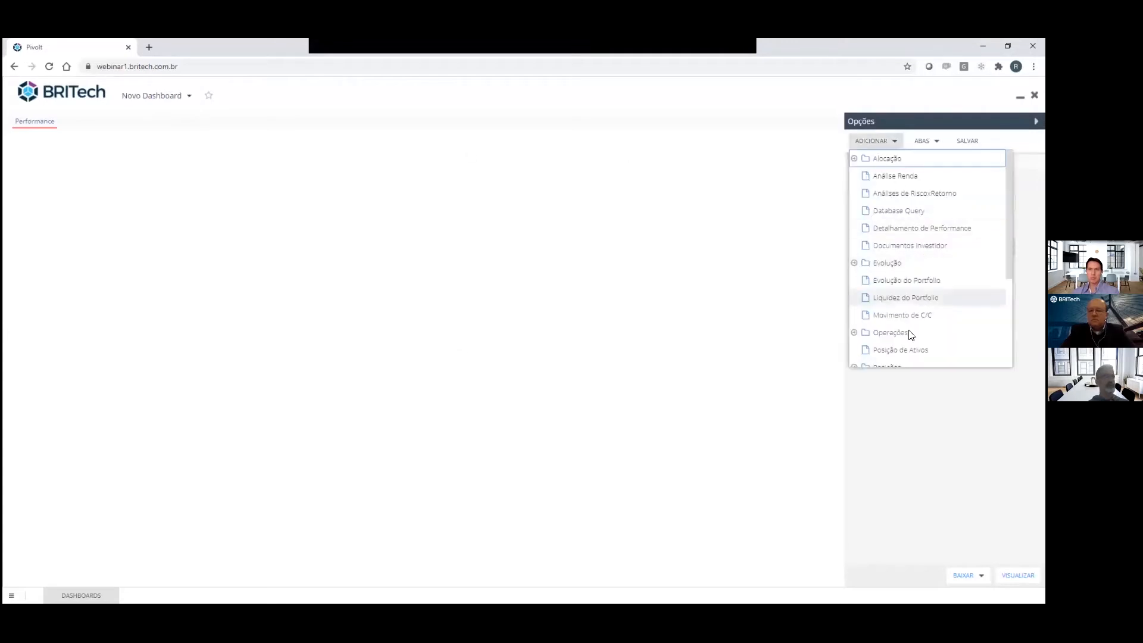
{"action": "scroll", "coordinate": [911, 331], "scroll_direction": "down", "scroll_amount": 3}
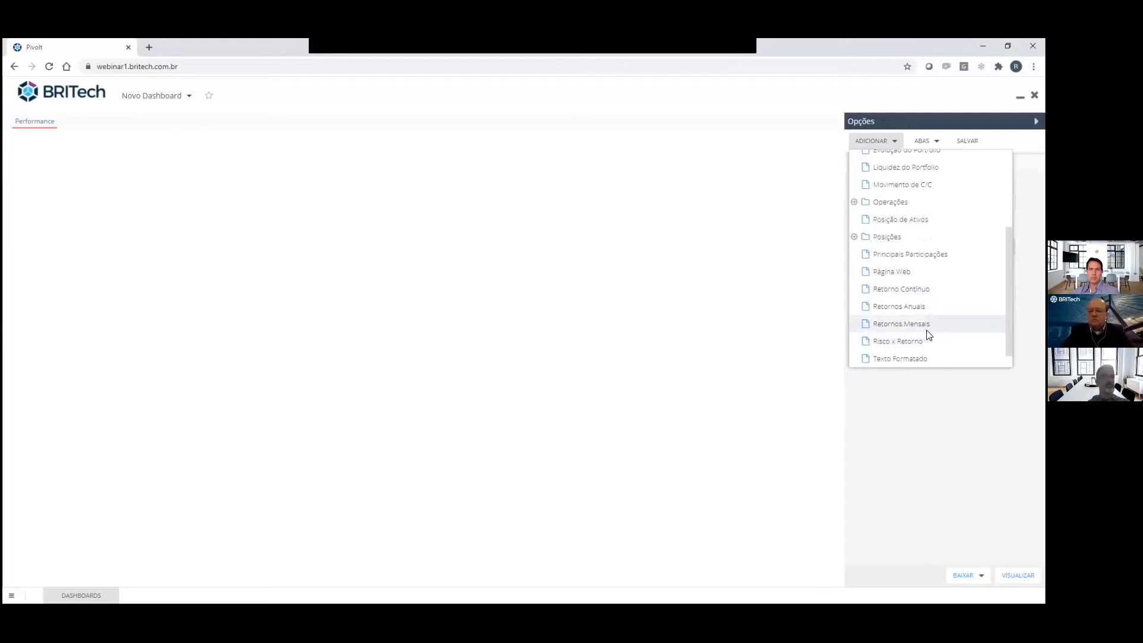
{"action": "left_click", "coordinate": [926, 323]}
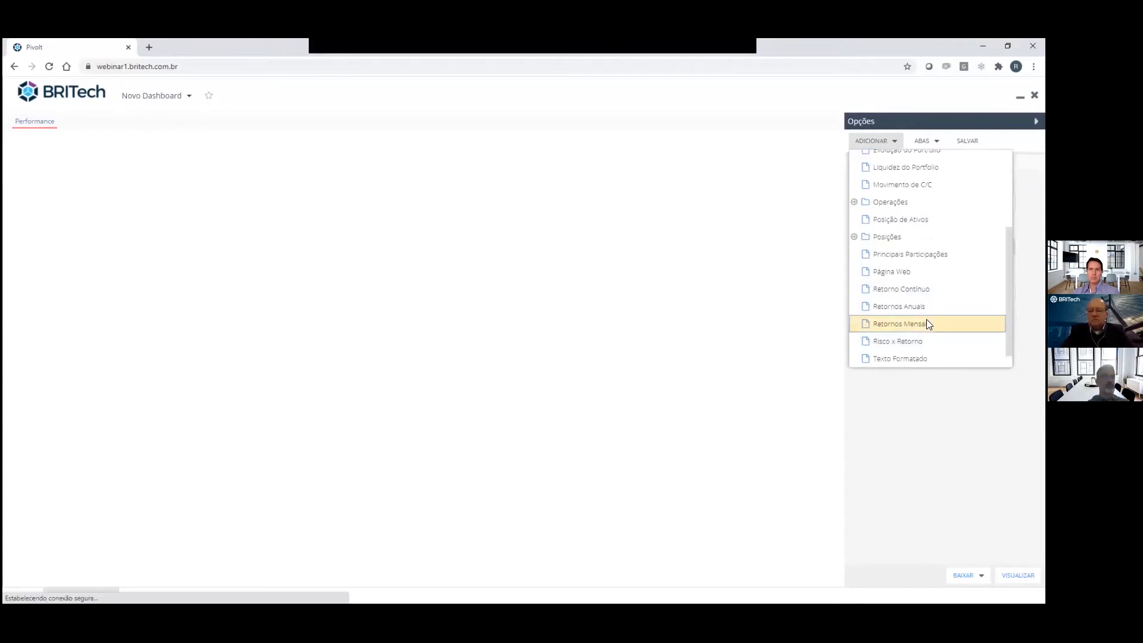
{"action": "scroll", "coordinate": [928, 310], "scroll_direction": "up", "scroll_amount": 3}
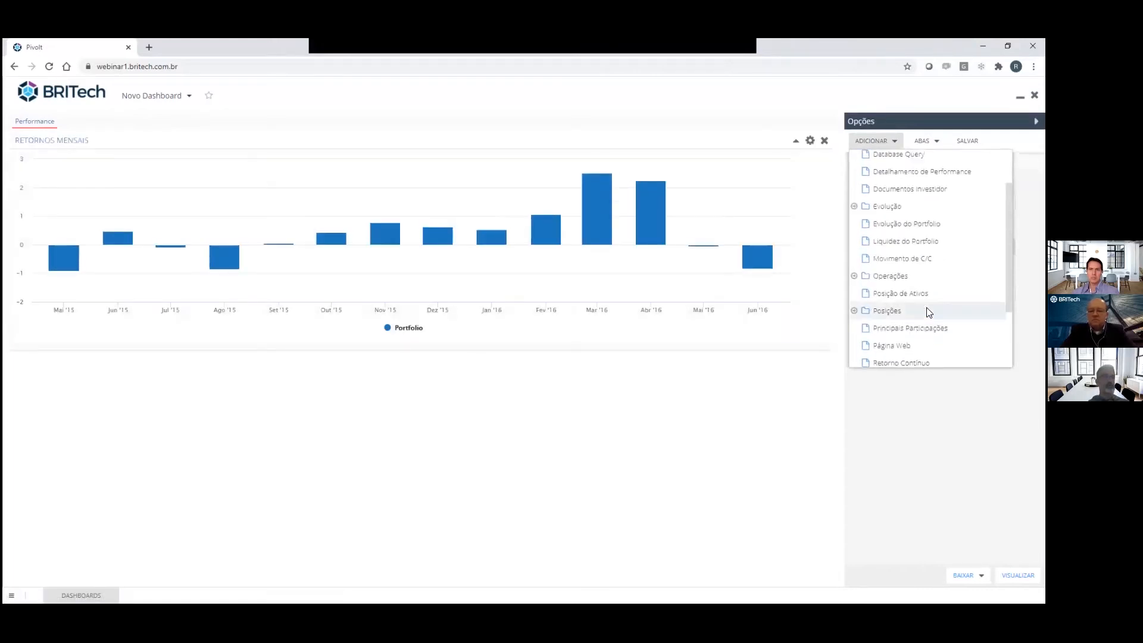
{"action": "left_click", "coordinate": [907, 224]}
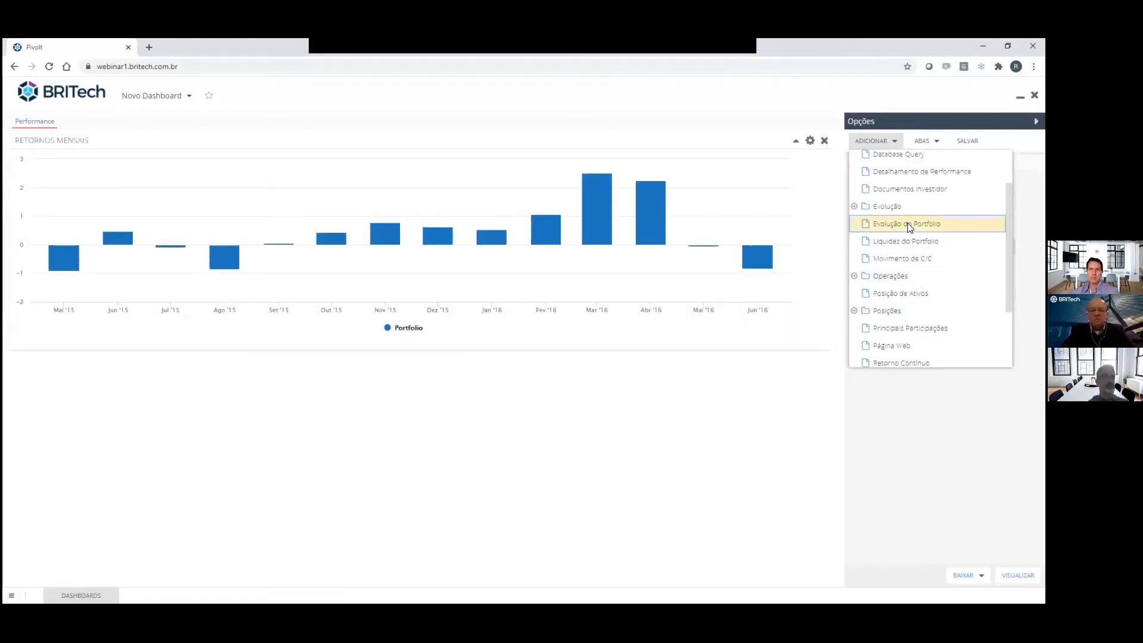
{"action": "left_click", "coordinate": [910, 326]}
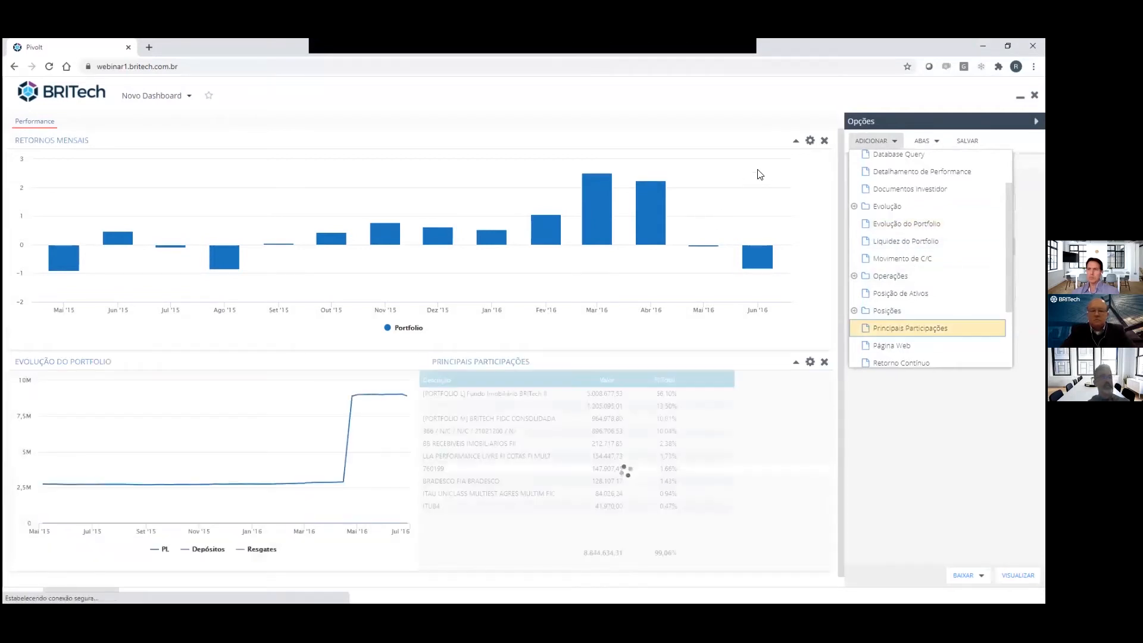
Step: Configure the Retornos Mensais widget as Tabular and set Inclui Benchmark to Sim
{"action": "left_click", "coordinate": [809, 143]}
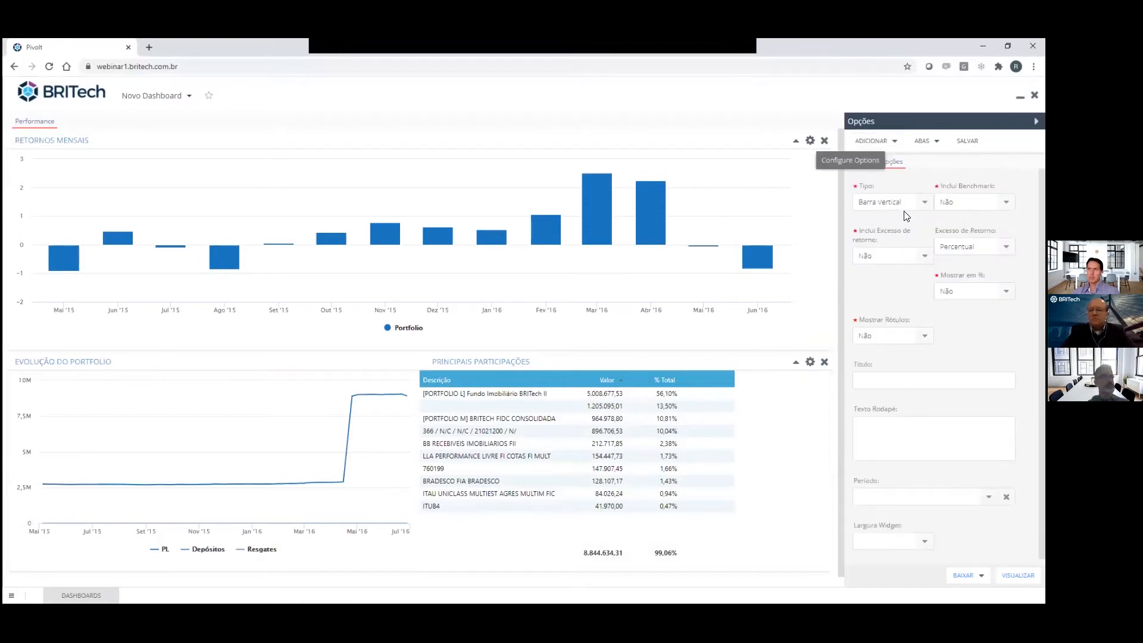
{"action": "left_click", "coordinate": [925, 204]}
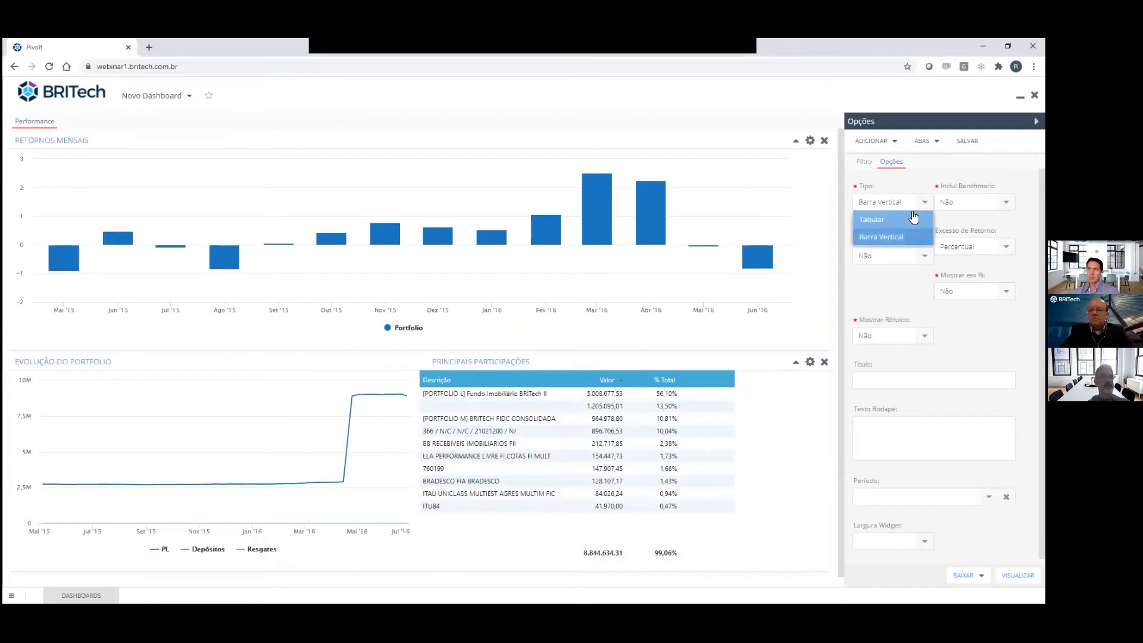
{"action": "left_click", "coordinate": [913, 219]}
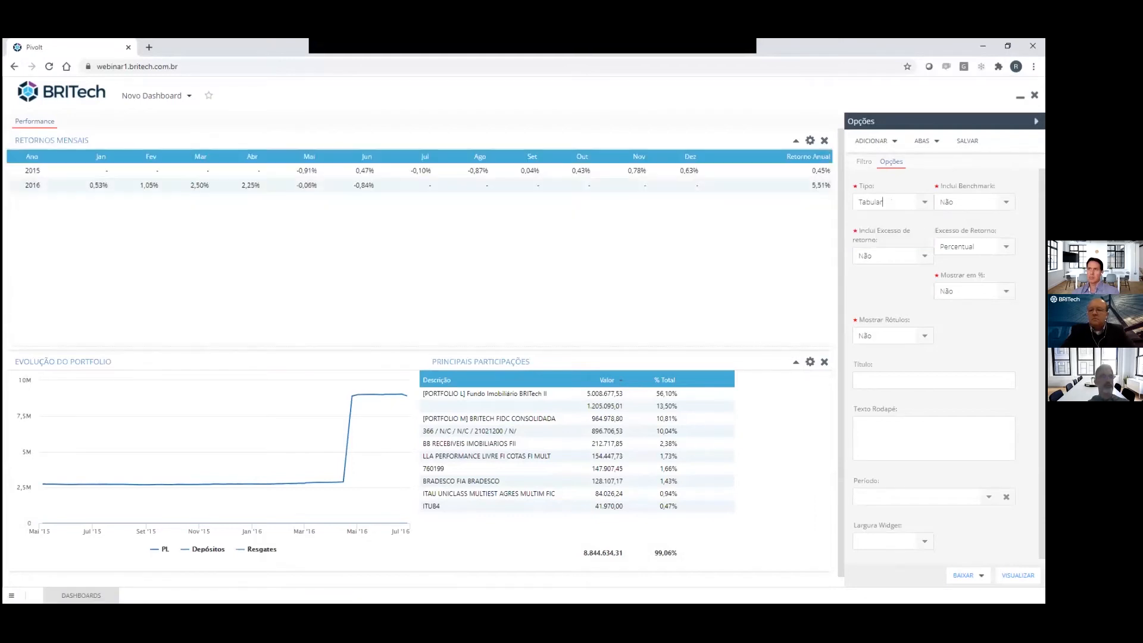
{"action": "left_click", "coordinate": [1005, 202]}
{"action": "left_click", "coordinate": [952, 238]}
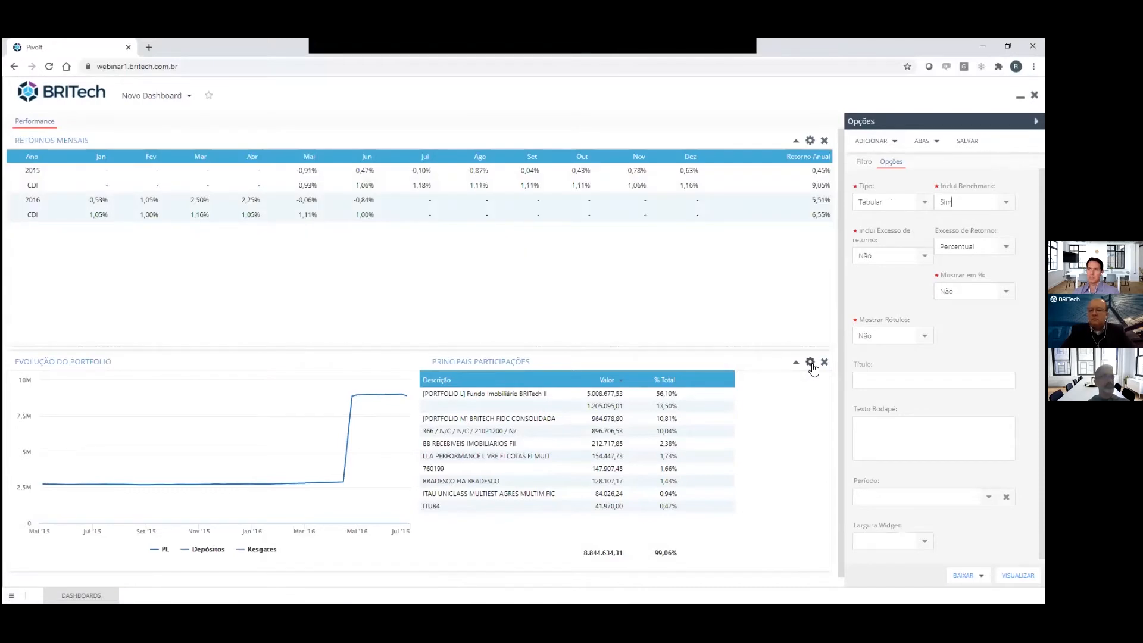
Step: Open the Evolução do Portfolio widget's options and title it "Performance desde o início"
{"action": "left_click", "coordinate": [810, 363]}
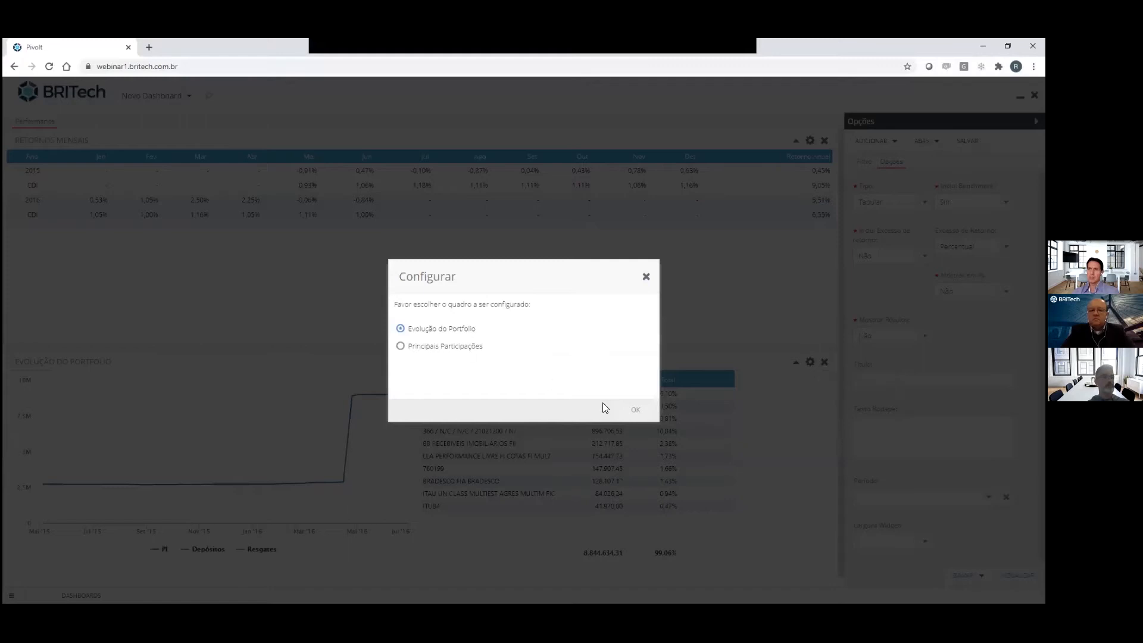
{"action": "left_click", "coordinate": [634, 410]}
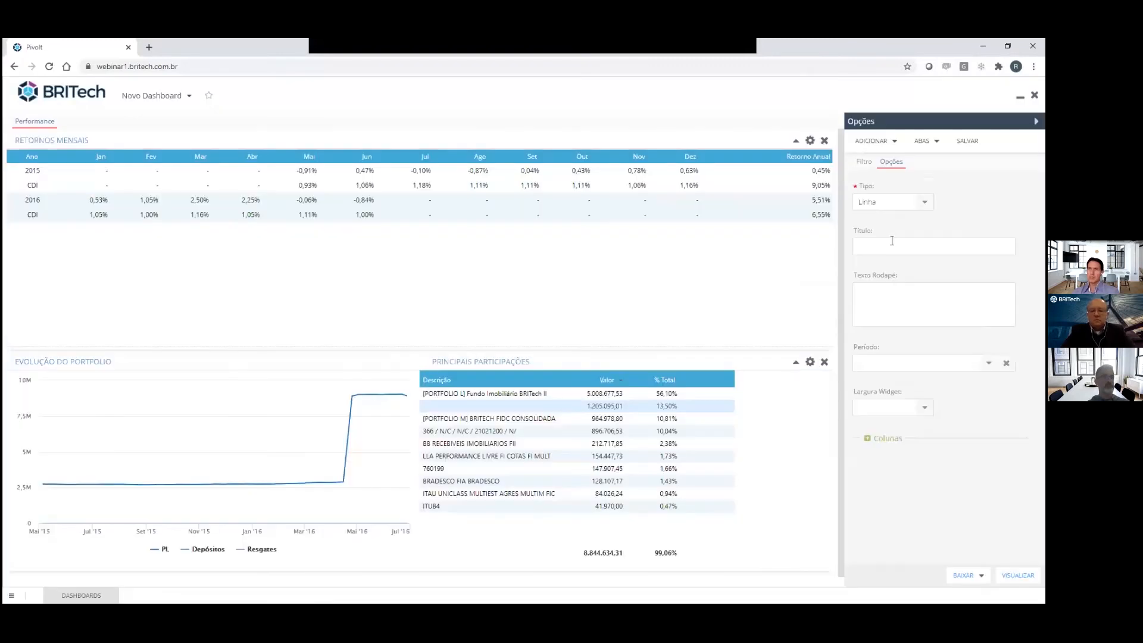
{"action": "left_click", "coordinate": [892, 241]}
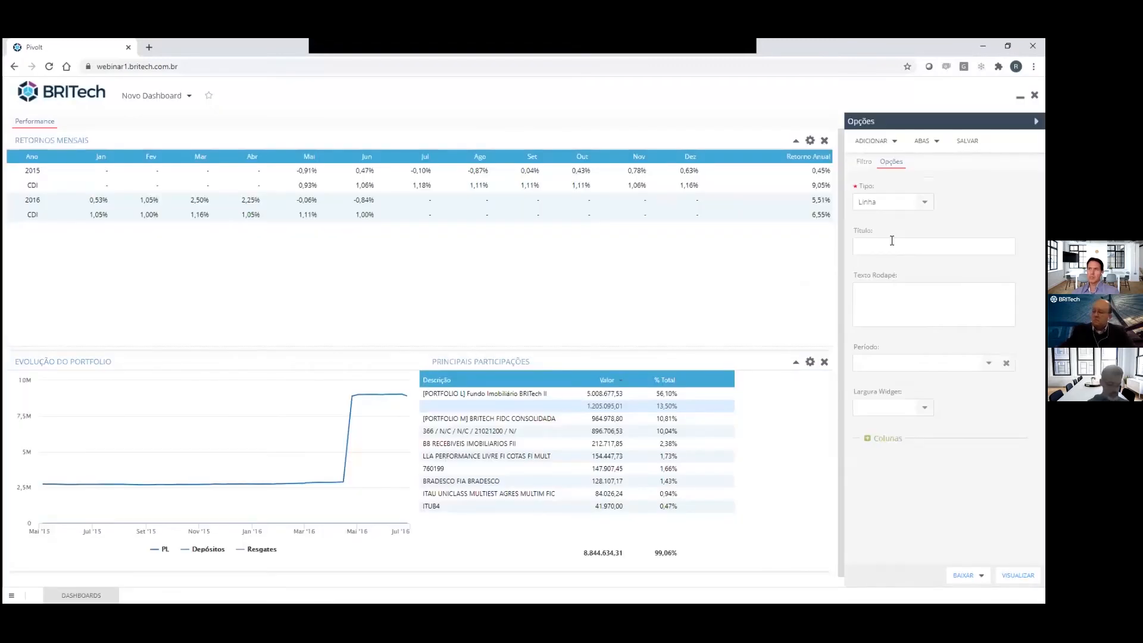
{"action": "type", "text": "Perform"}
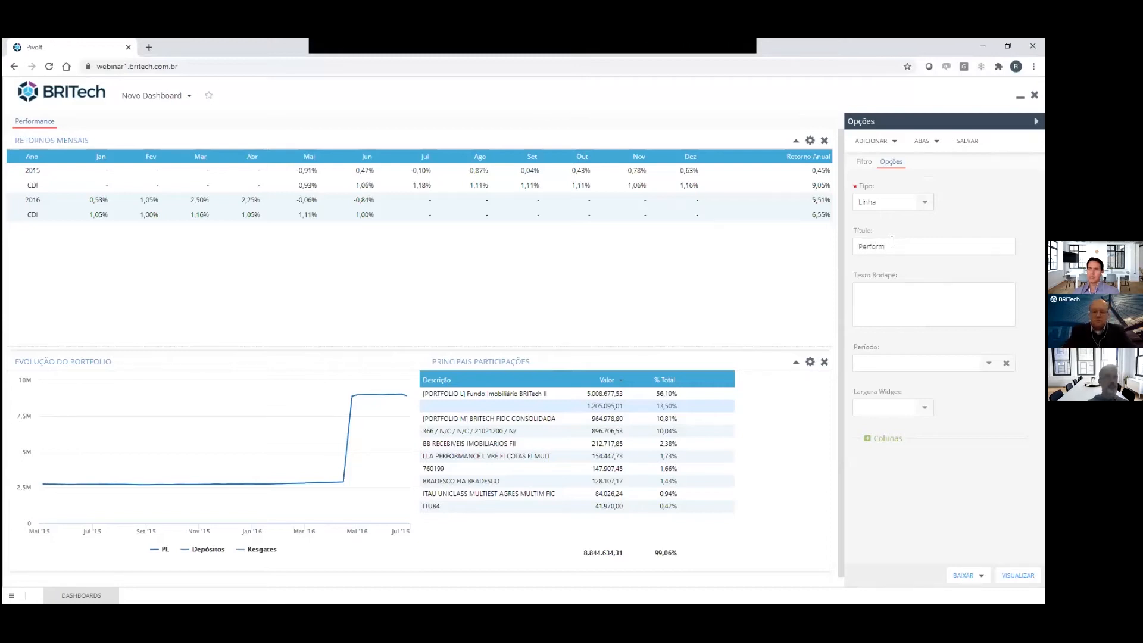
{"action": "type", "text": "ance desde o início"}
Step: Enter the line chart's footer text "Retornos passados não são garantia de retorno futuro."
{"action": "left_click", "coordinate": [923, 300]}
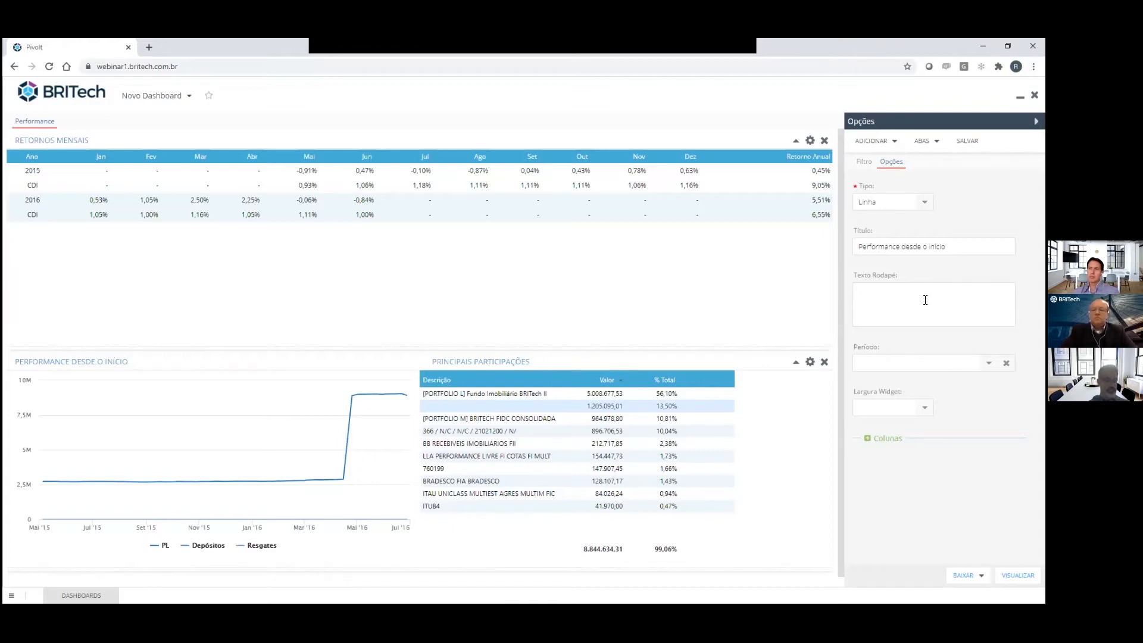
{"action": "type", "text": "Retornos passado"}
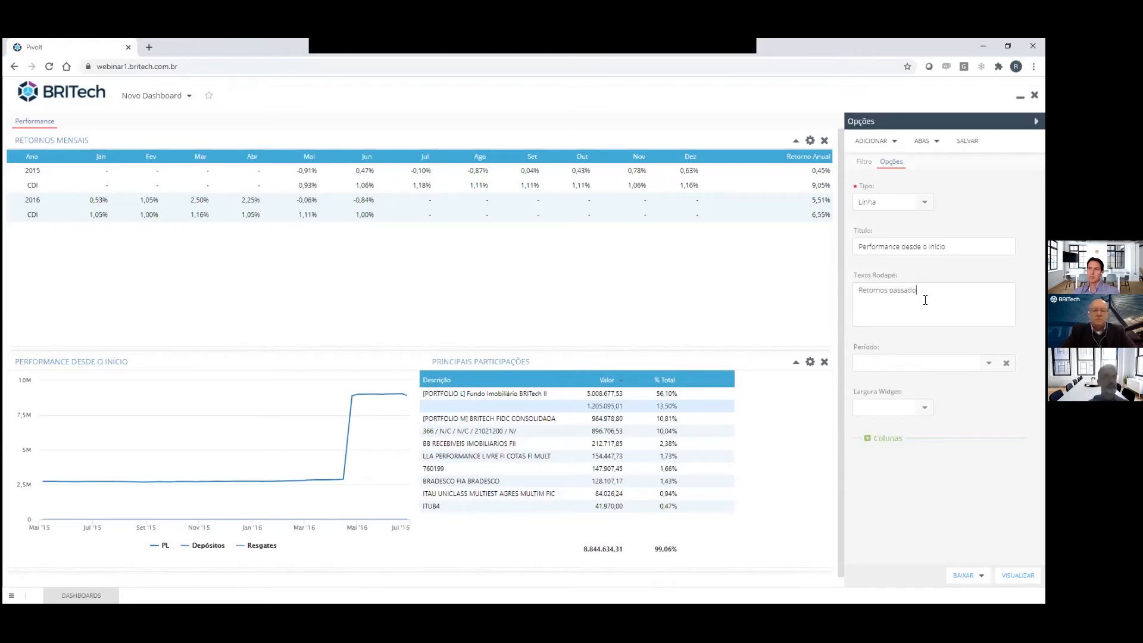
{"action": "type", "text": "s não são garantia de ertornmo"}
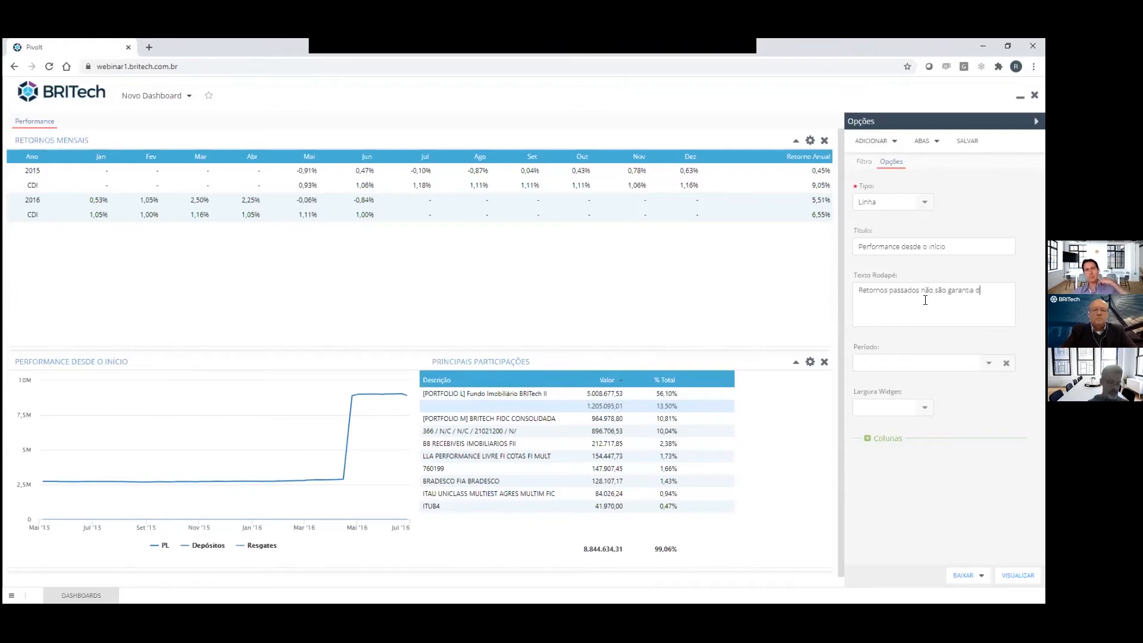
{"action": "key", "text": "BackSpace"}
{"action": "key", "text": "BackSpace"}
{"action": "key", "text": "BackSpace"}
{"action": "key", "text": "BackSpace"}
{"action": "key", "text": "BackSpace"}
{"action": "key", "text": "BackSpace"}
{"action": "key", "text": "BackSpace"}
{"action": "key", "text": "BackSpace"}
{"action": "type", "text": "retorn"}
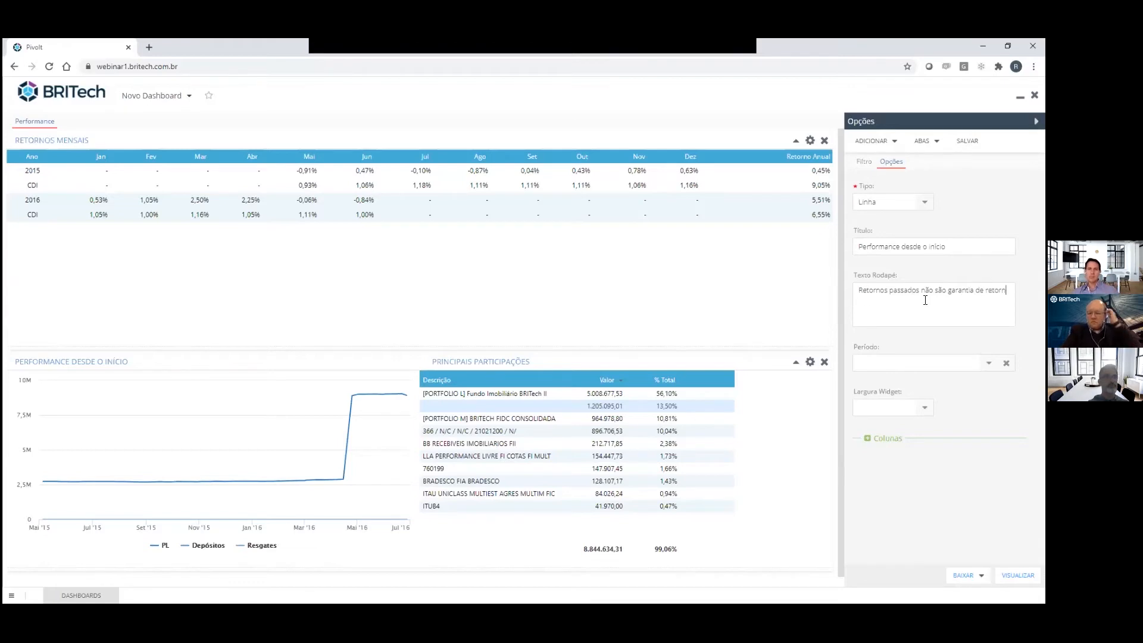
{"action": "type", "text": "o futuro."}
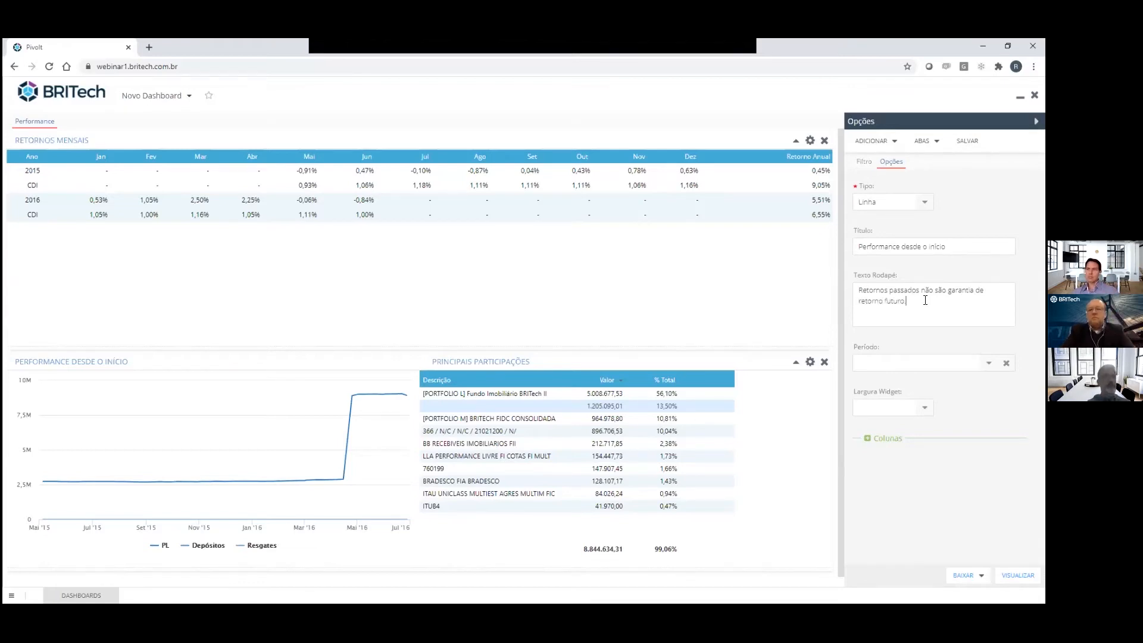
Step: Replace the line chart's PL, Depósitos and Resgates columns with Retorno do Portfolio and Retorno do benchmark 1
{"action": "left_click", "coordinate": [869, 438]}
{"action": "scroll", "coordinate": [907, 429], "scroll_direction": "down", "scroll_amount": 5}
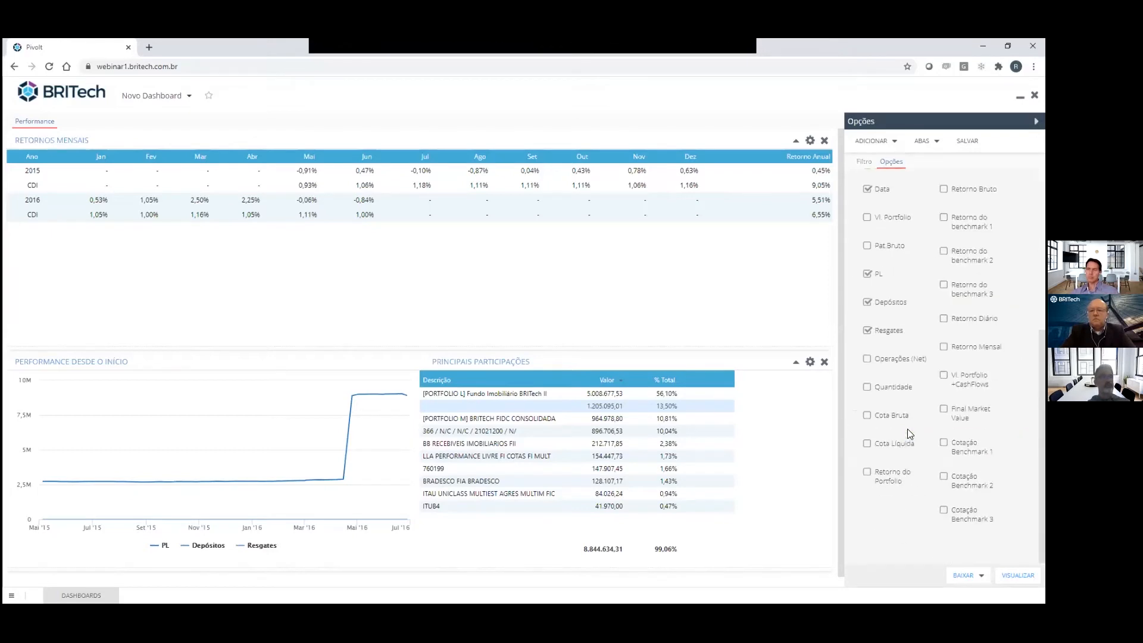
{"action": "left_click", "coordinate": [880, 279]}
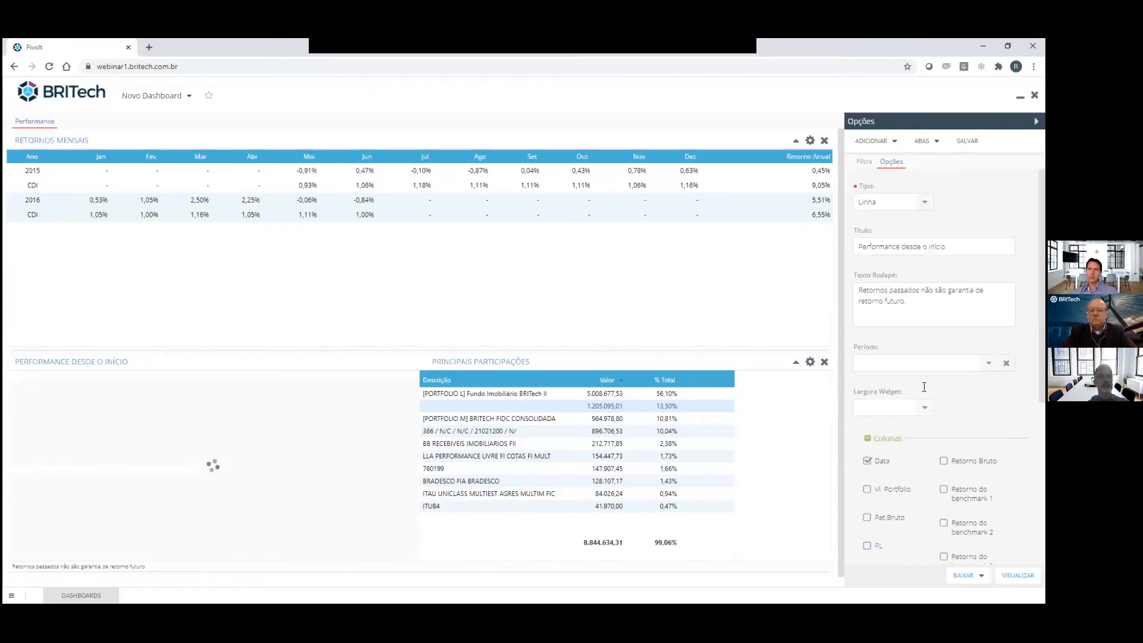
{"action": "left_click", "coordinate": [887, 302]}
{"action": "left_click", "coordinate": [886, 331]}
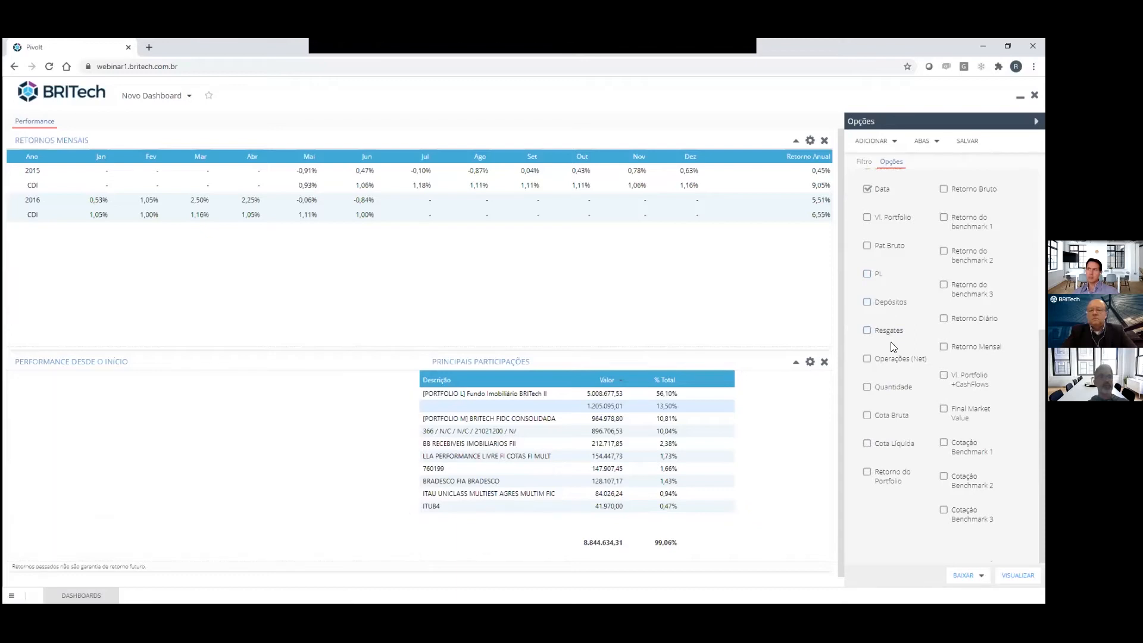
{"action": "left_click", "coordinate": [899, 470]}
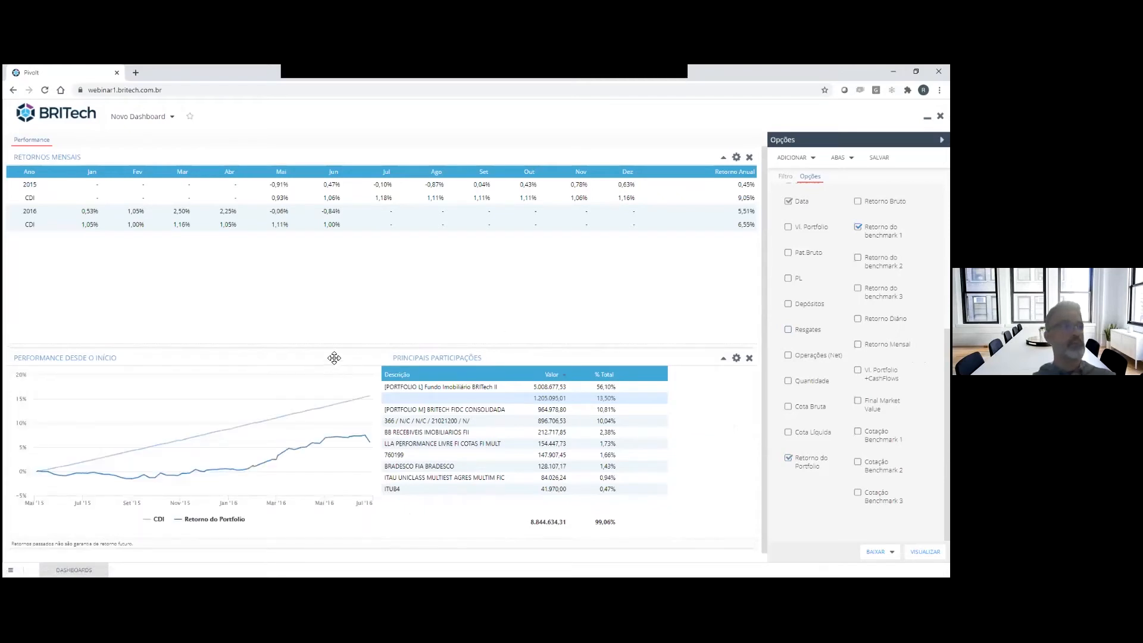
Step: Move the row with the line chart and Principais Participações above the Retornos Mensais table
{"action": "left_click_drag", "start_coordinate": [332, 356], "coordinate": [365, 176]}
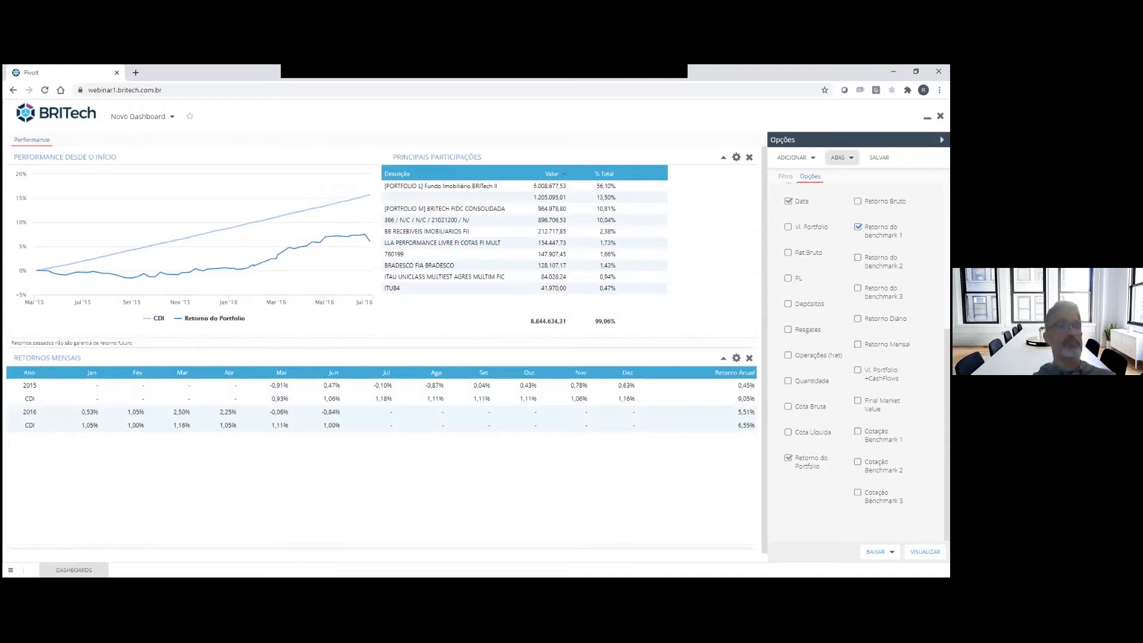
Step: Add a second dashboard tab titled "Alocações"
{"action": "left_click", "coordinate": [839, 157]}
{"action": "left_click", "coordinate": [857, 174]}
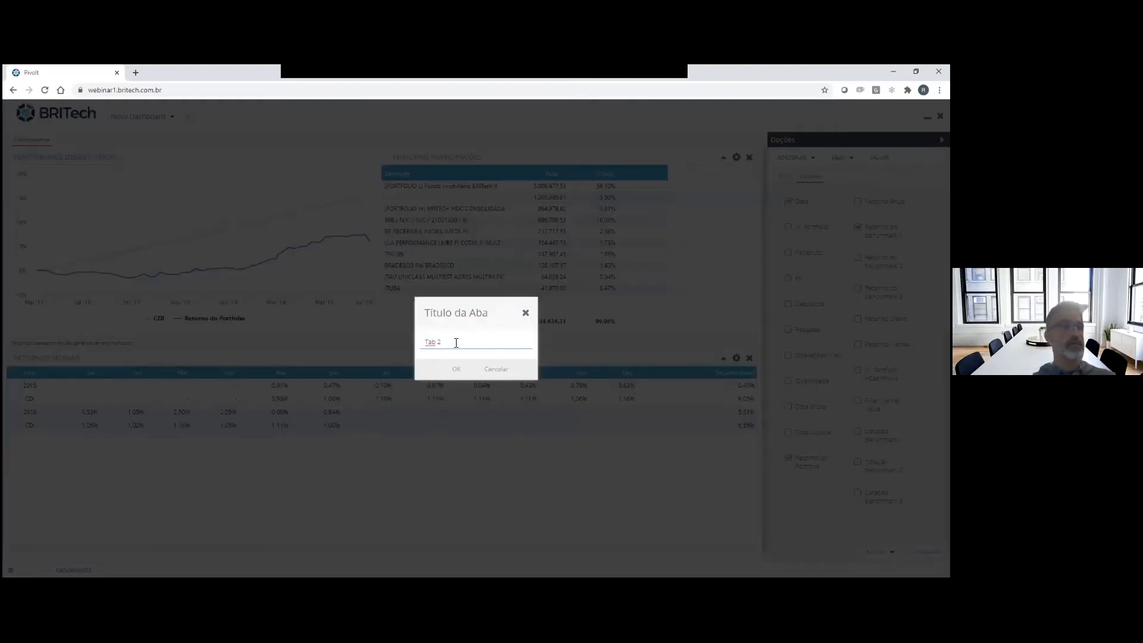
{"action": "type", "text": "Alocações"}
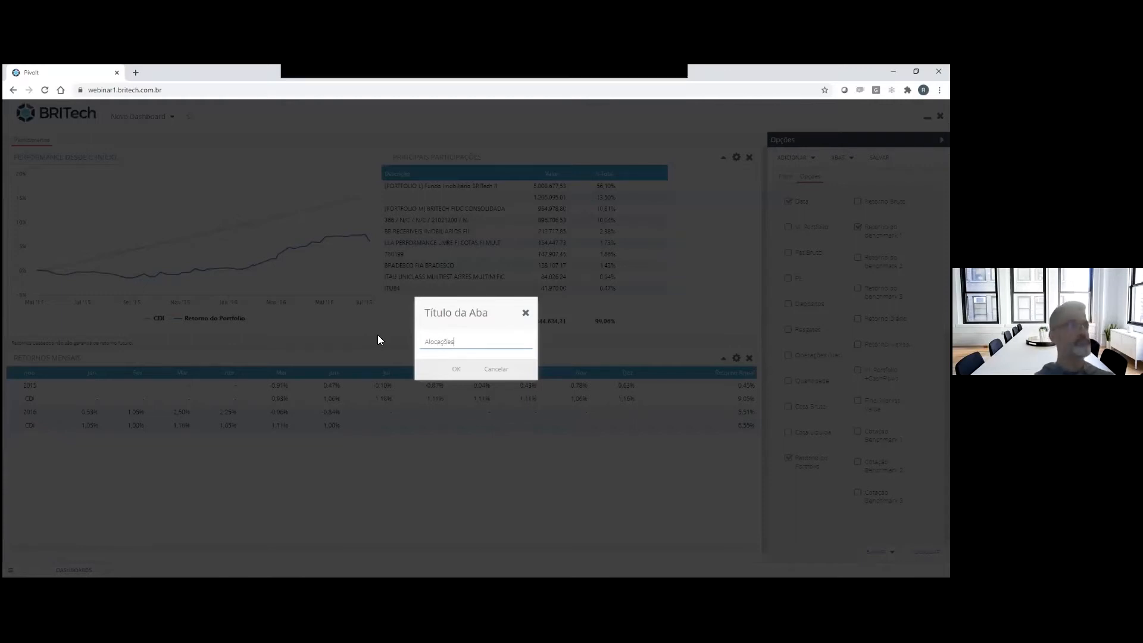
{"action": "key", "text": "Return"}
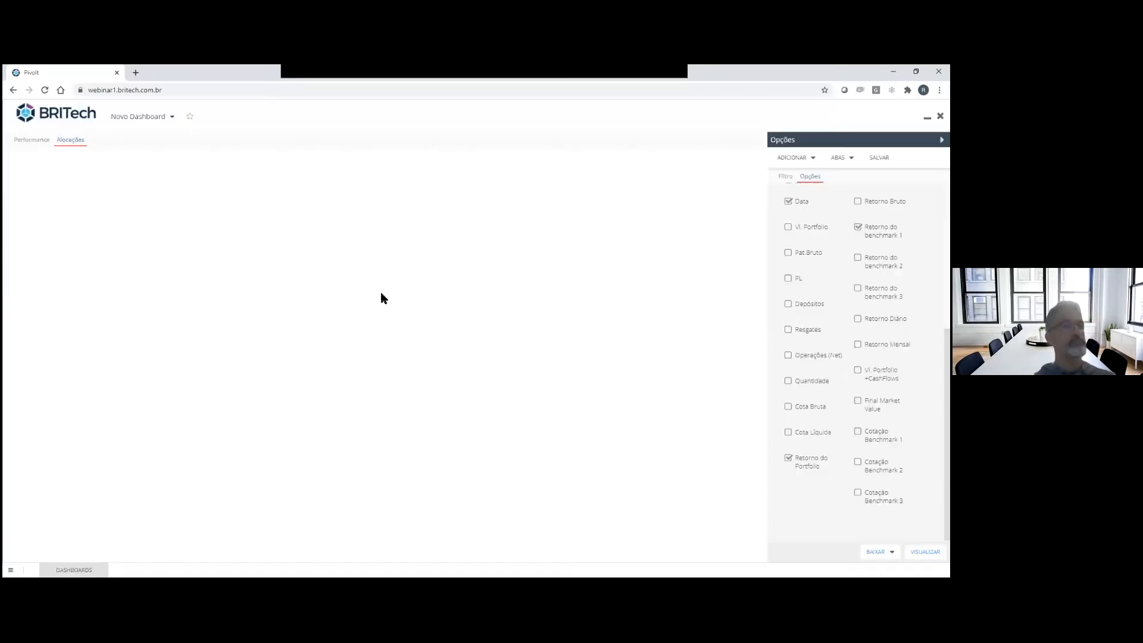
Step: Add the Alocação - Classe de Ativo and Alocação - Setor widgets to the Alocações tab
{"action": "left_click", "coordinate": [796, 157]}
{"action": "scroll", "coordinate": [842, 268], "scroll_direction": "up", "scroll_amount": 3}
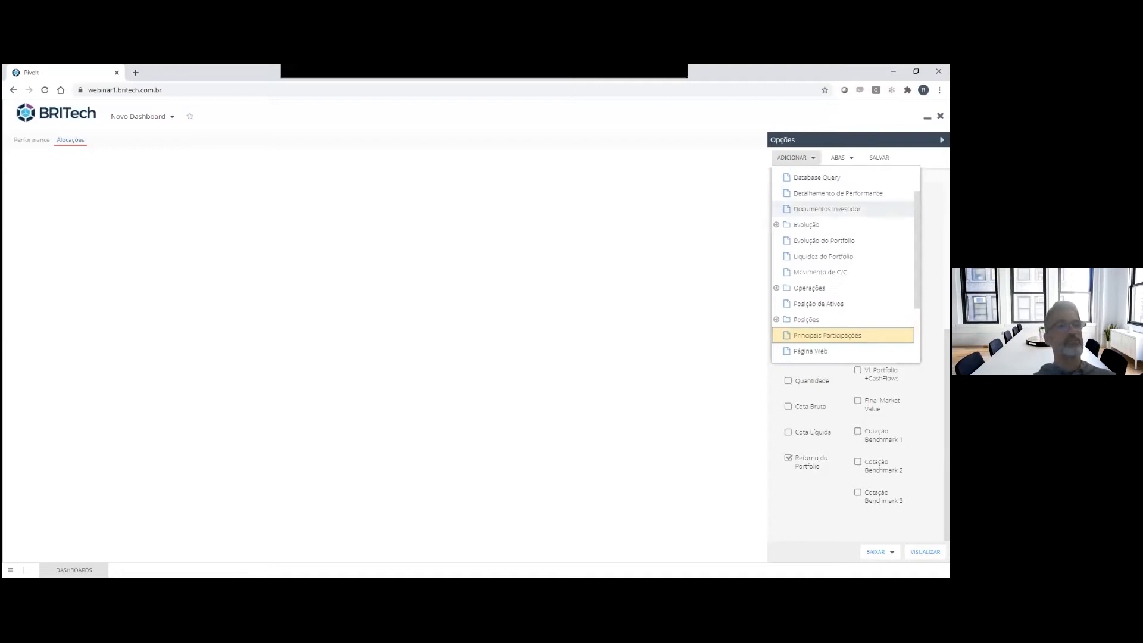
{"action": "left_click", "coordinate": [776, 174]}
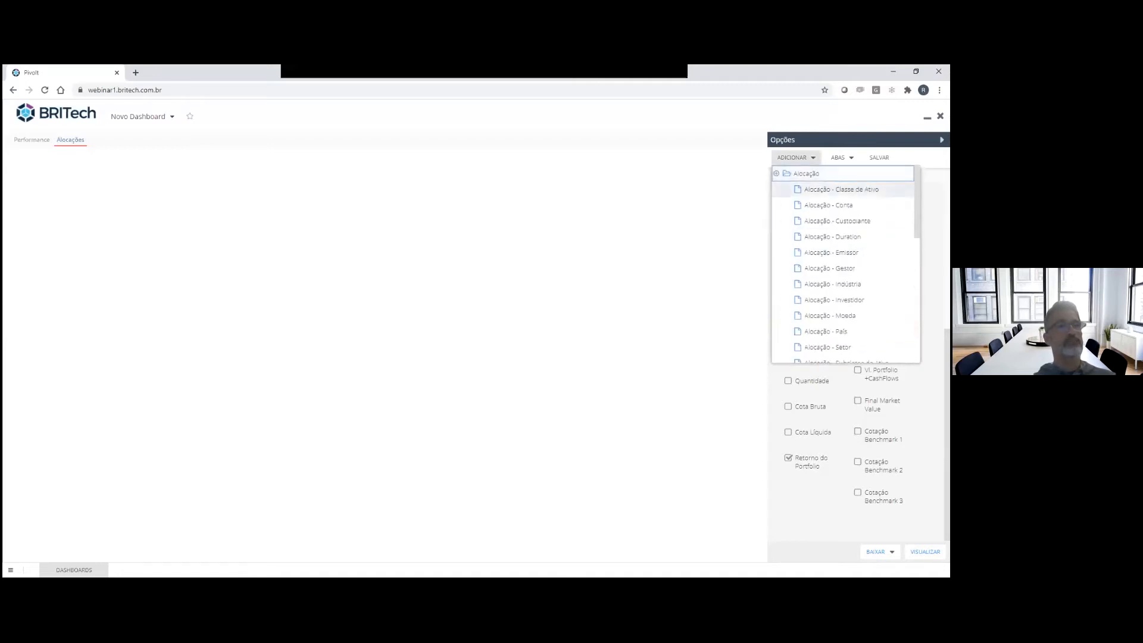
{"action": "left_click", "coordinate": [841, 189]}
{"action": "scroll", "coordinate": [828, 292], "scroll_direction": "down", "scroll_amount": 3}
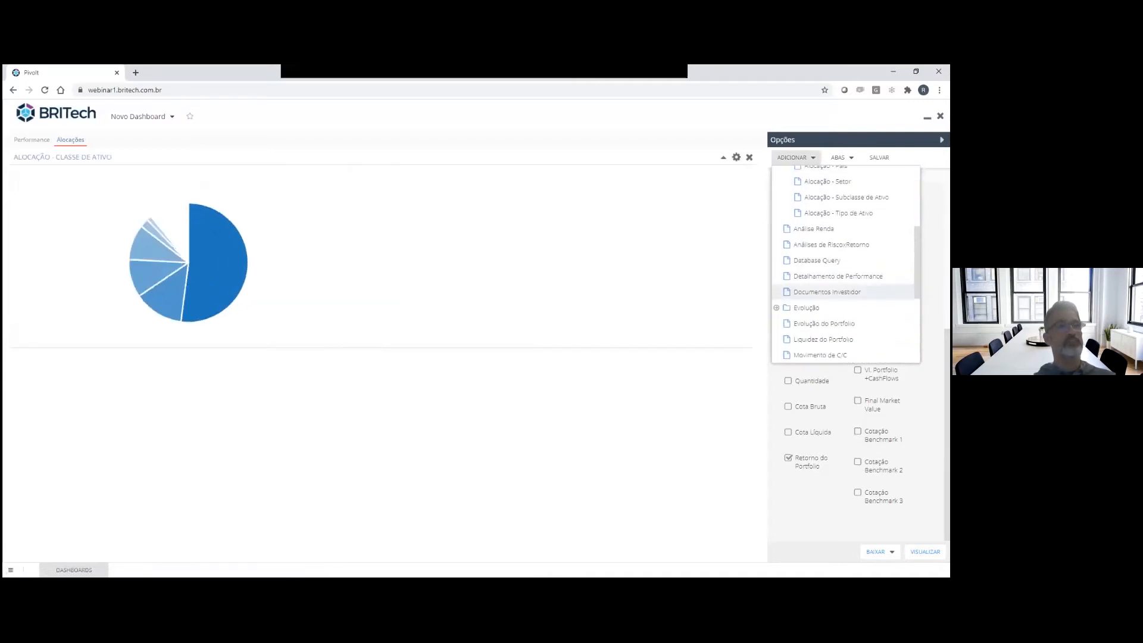
{"action": "left_click", "coordinate": [828, 181]}
{"action": "scroll", "coordinate": [833, 219], "scroll_direction": "up", "scroll_amount": 3}
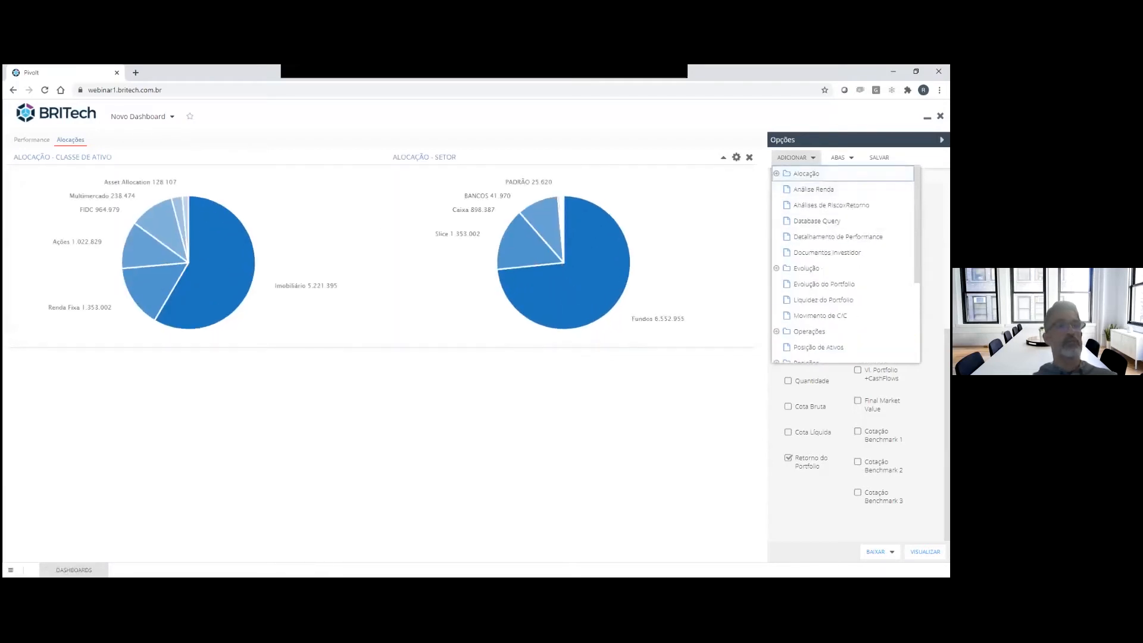
Step: Add the Evolução por Classe de Ativo widget to the Alocações tab
{"action": "left_click", "coordinate": [806, 268]}
{"action": "left_click", "coordinate": [846, 283]}
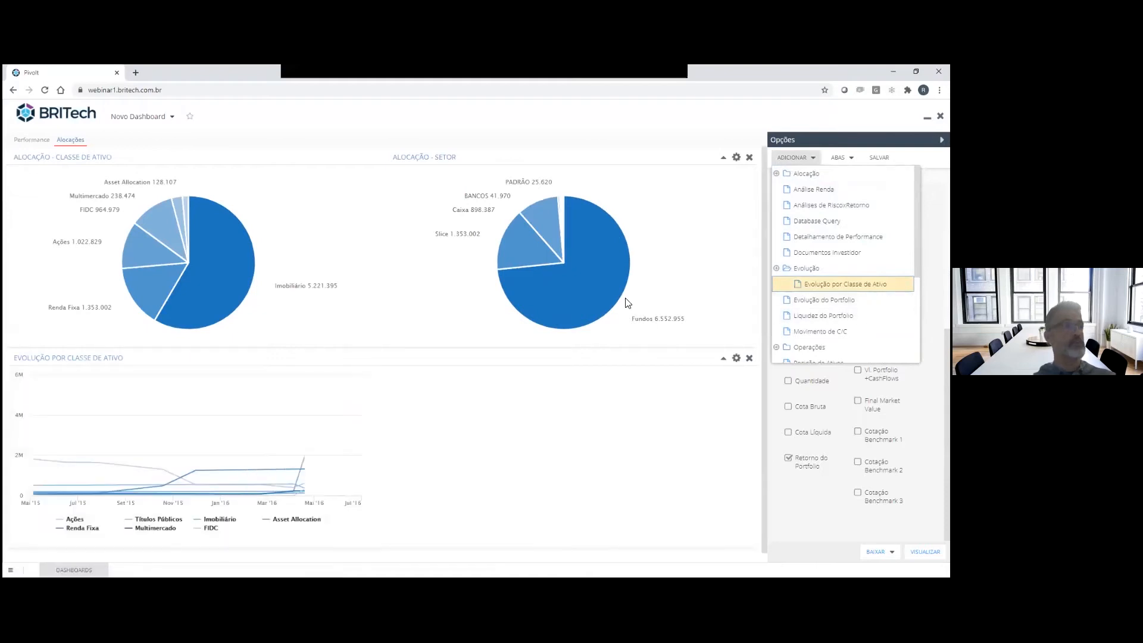
Step: Configure the Alocação - Classe de Ativo chart as Barra Horizontal with Mostrar em % and Mostrar Rótulos set to Sim
{"action": "left_click", "coordinate": [737, 157]}
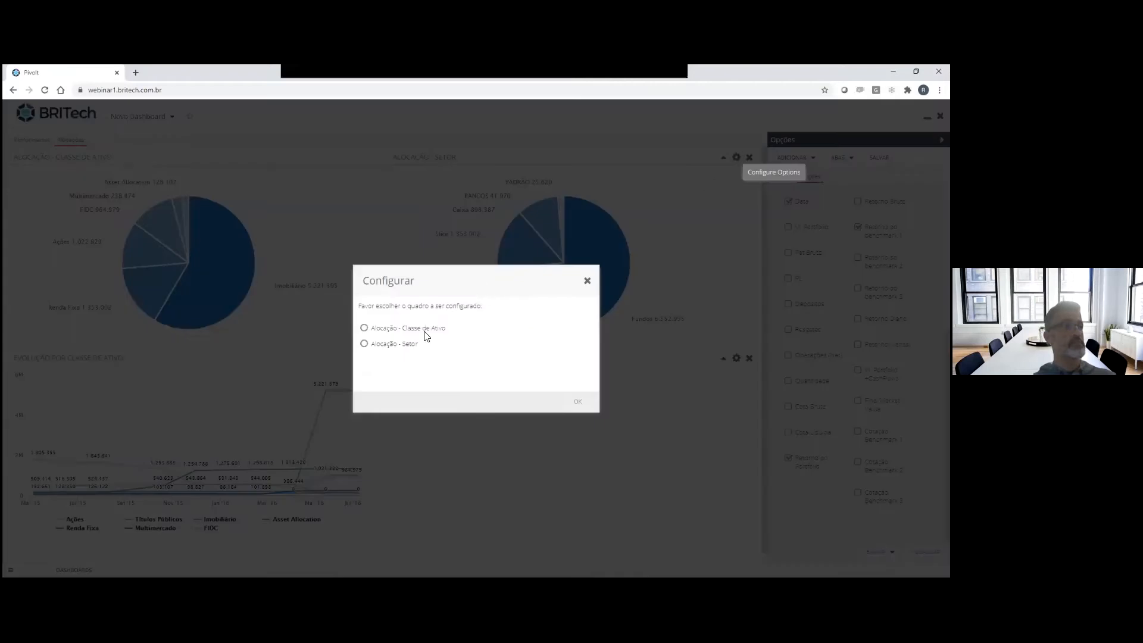
{"action": "left_click", "coordinate": [575, 401]}
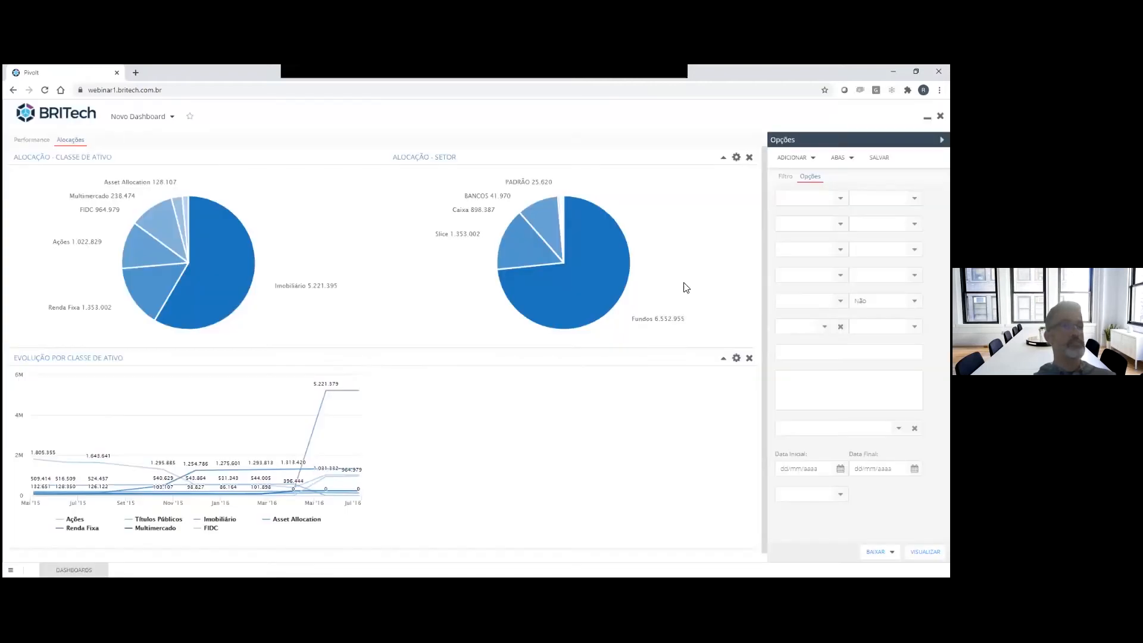
{"action": "left_click", "coordinate": [809, 213]}
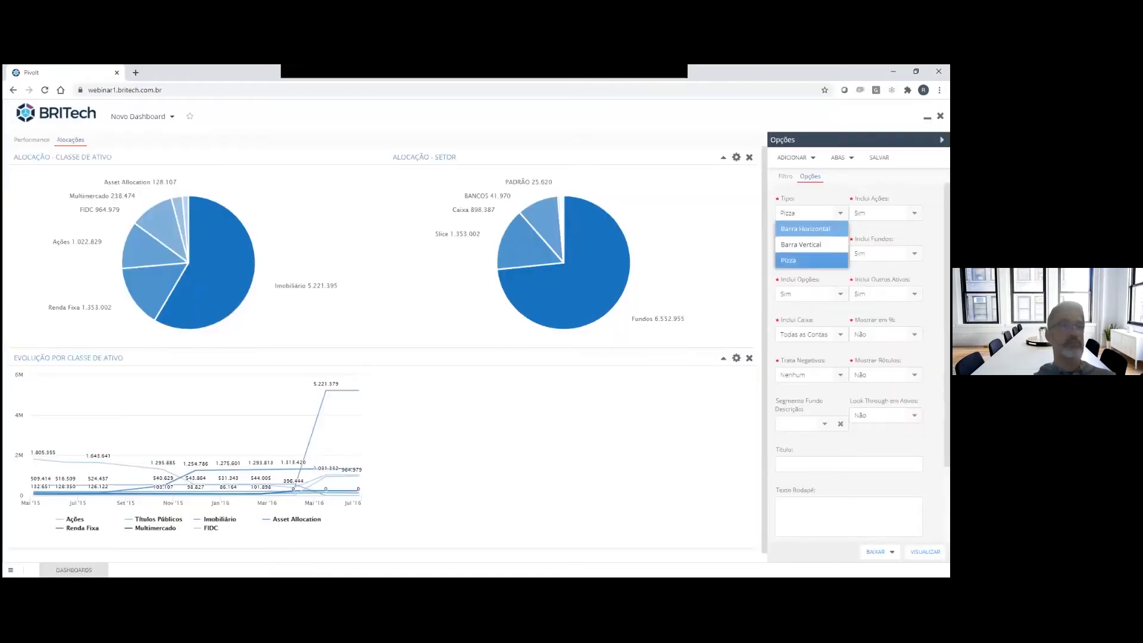
{"action": "left_click", "coordinate": [798, 258]}
{"action": "left_click", "coordinate": [881, 334]}
{"action": "left_click", "coordinate": [864, 350]}
{"action": "left_click", "coordinate": [881, 374]}
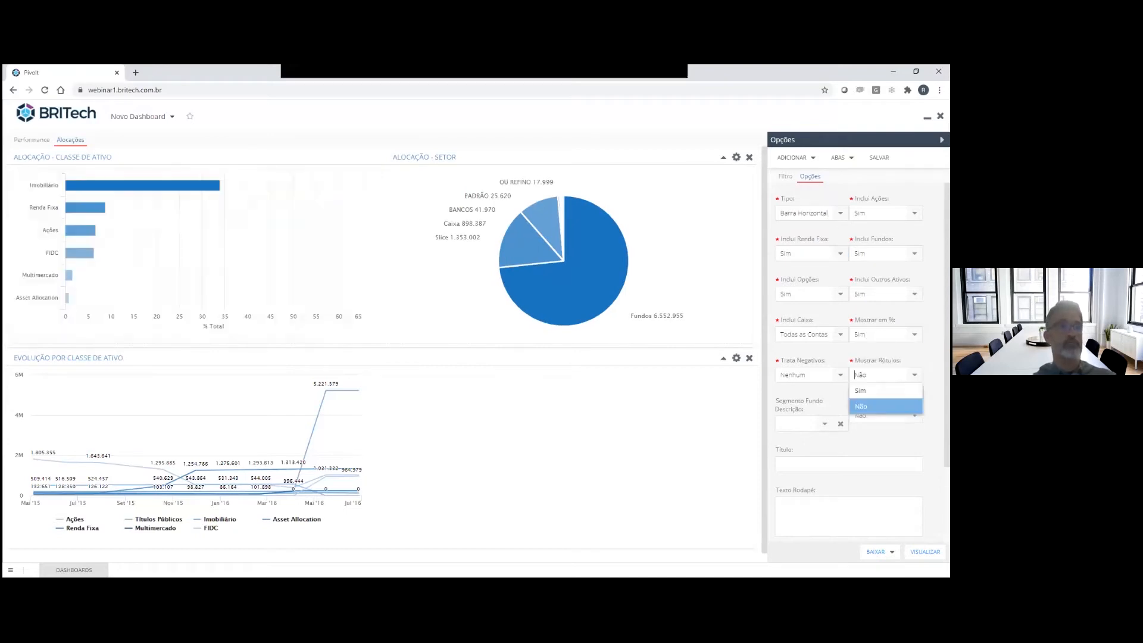
{"action": "left_click", "coordinate": [864, 400]}
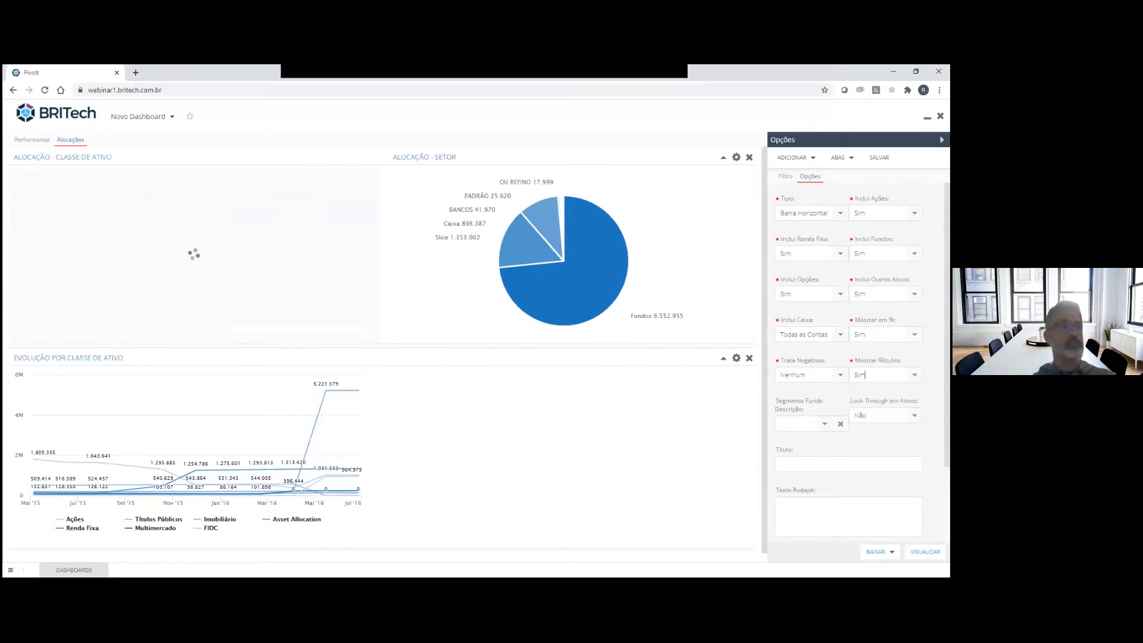
Step: Configure the Alocação - Setor chart as Barra Horizontal, with Mostrar em % and Mostrar Rótulos set to Sim
{"action": "left_click", "coordinate": [736, 157]}
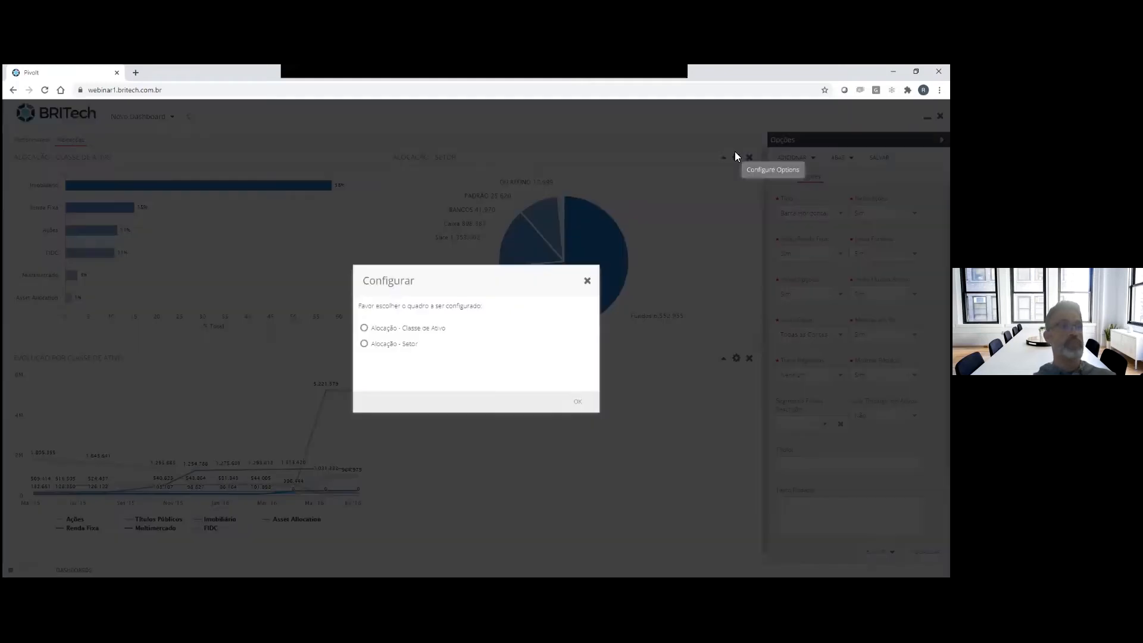
{"action": "left_click", "coordinate": [401, 345]}
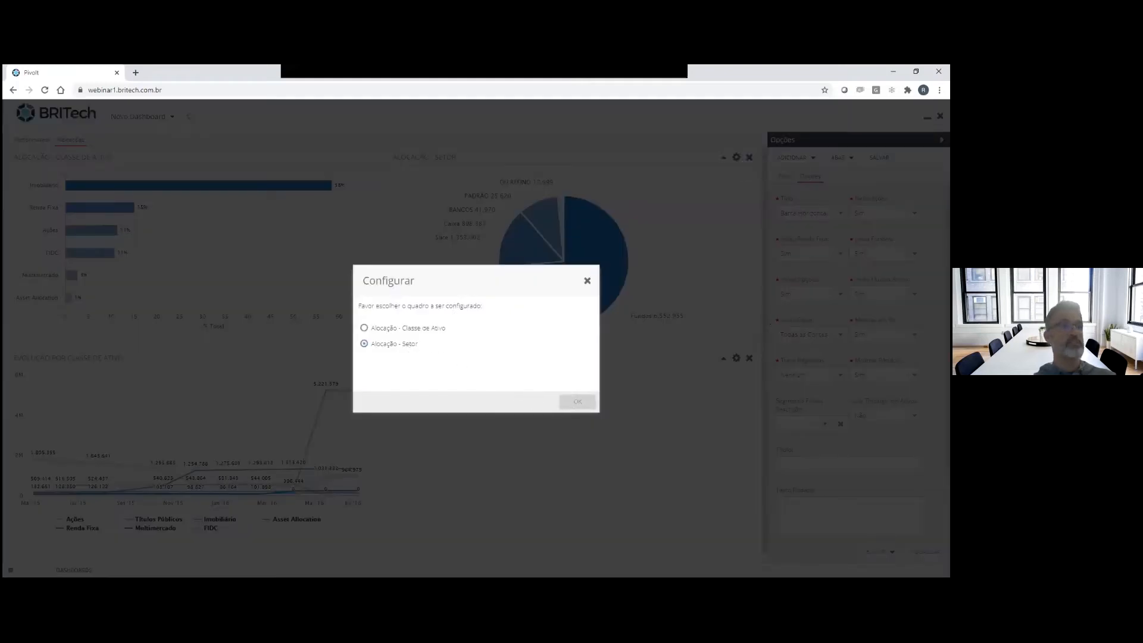
{"action": "left_click", "coordinate": [577, 401]}
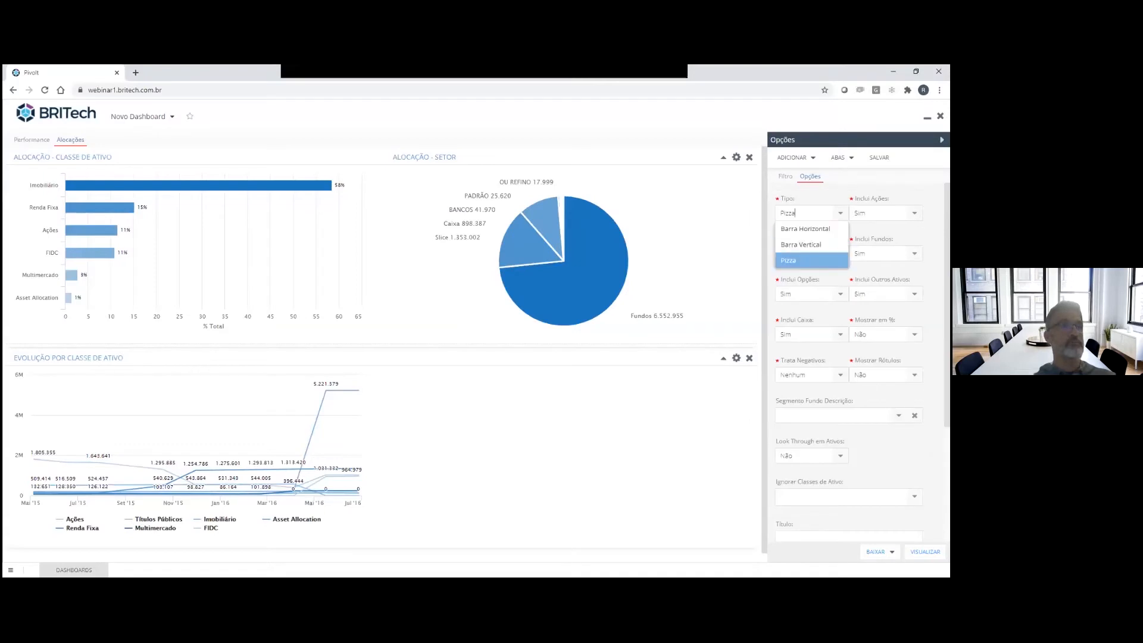
{"action": "left_click", "coordinate": [804, 228]}
{"action": "left_click", "coordinate": [884, 334]}
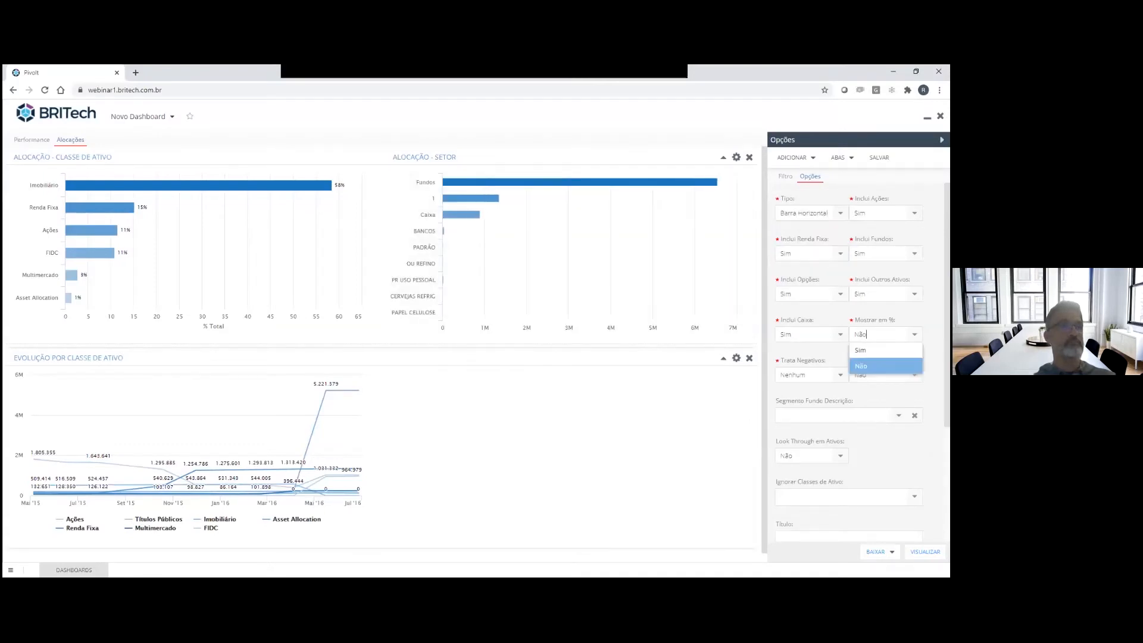
{"action": "left_click", "coordinate": [860, 350]}
{"action": "left_click", "coordinate": [863, 375]}
{"action": "left_click", "coordinate": [859, 375]}
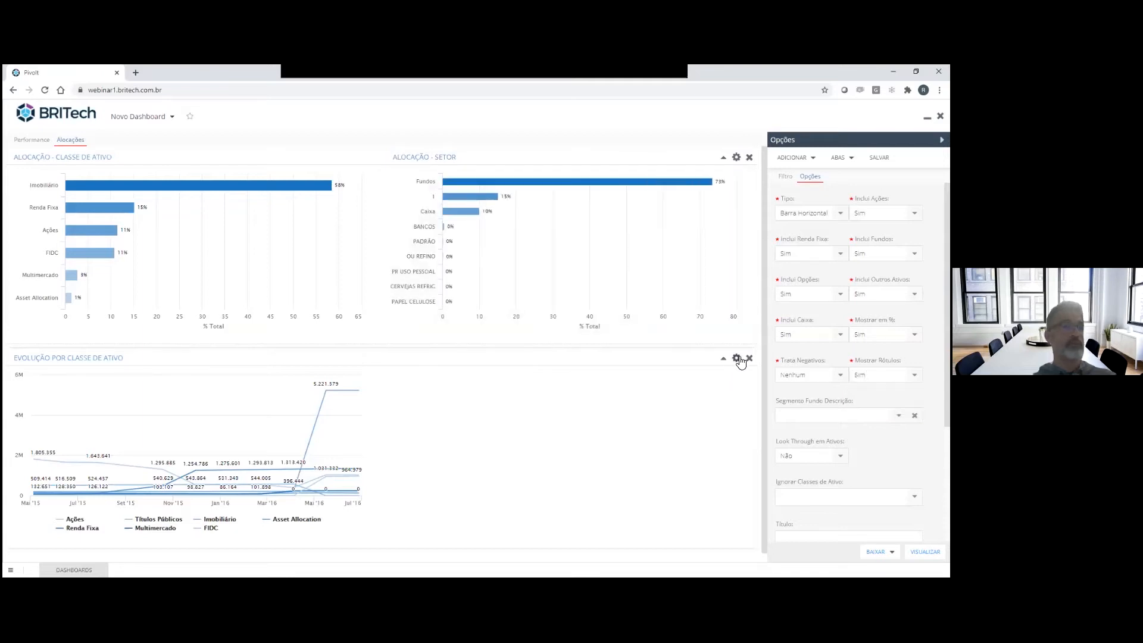
Step: Change the Evolução por Classe de Ativo chart to type Área with a widget width of 100%
{"action": "left_click", "coordinate": [737, 358]}
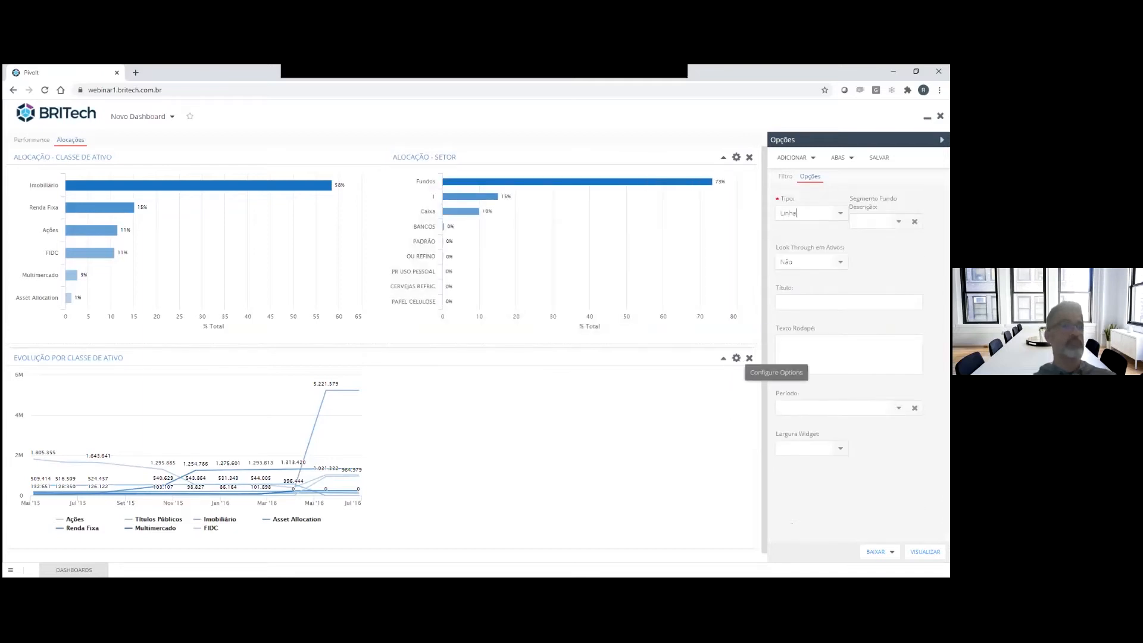
{"action": "left_click", "coordinate": [810, 213]}
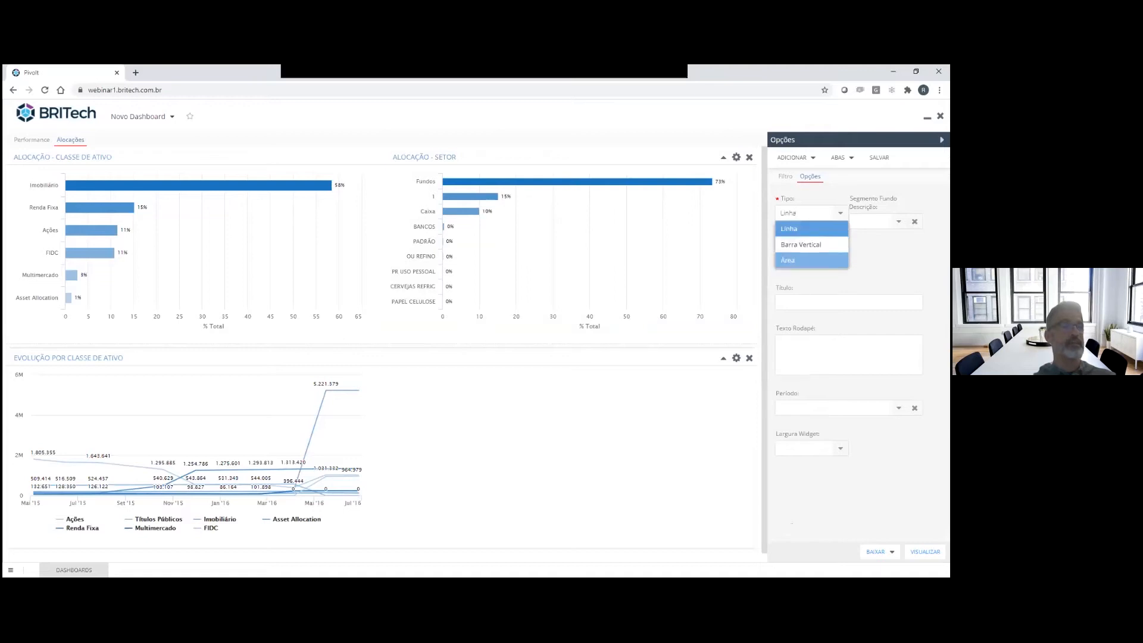
{"action": "left_click", "coordinate": [811, 261]}
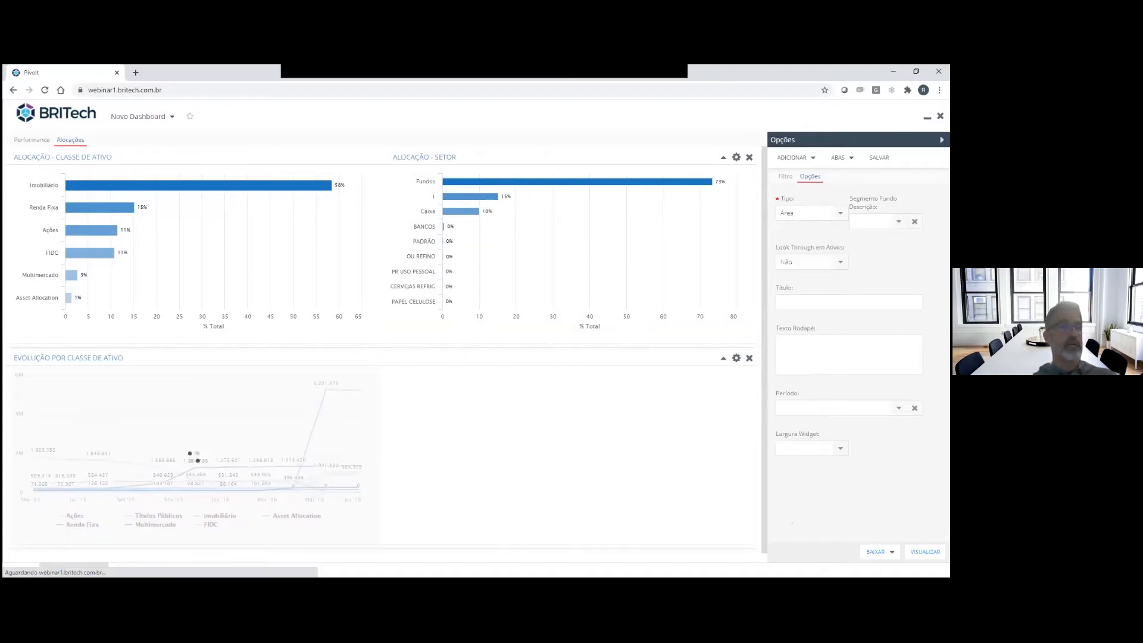
{"action": "left_click", "coordinate": [811, 448]}
{"action": "key", "text": "Return"}
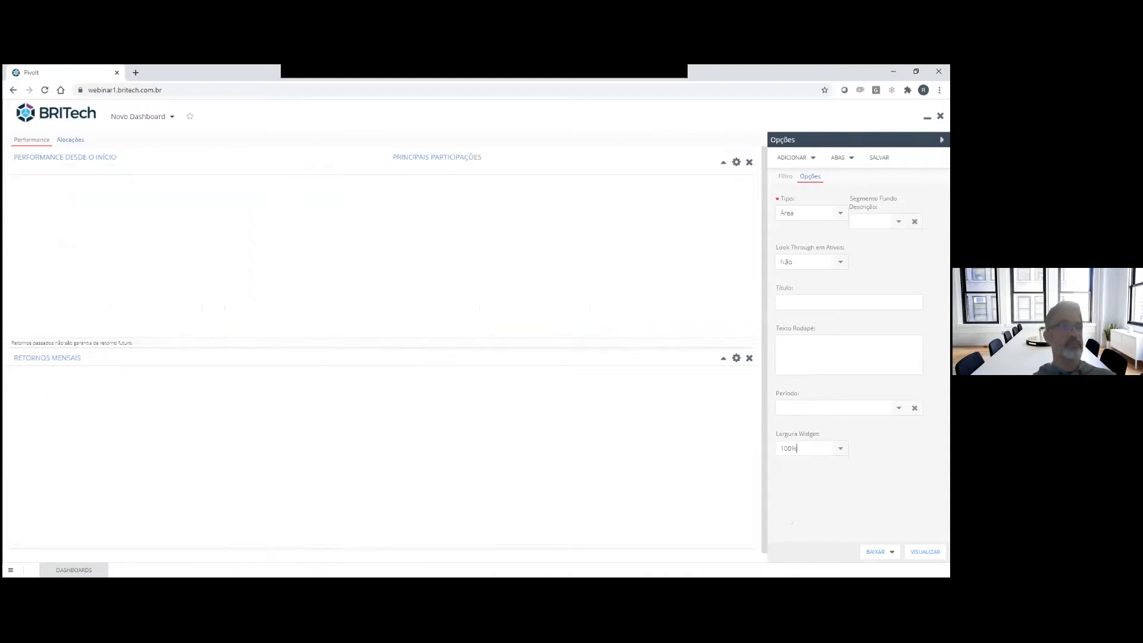
{"action": "left_click", "coordinate": [69, 141]}
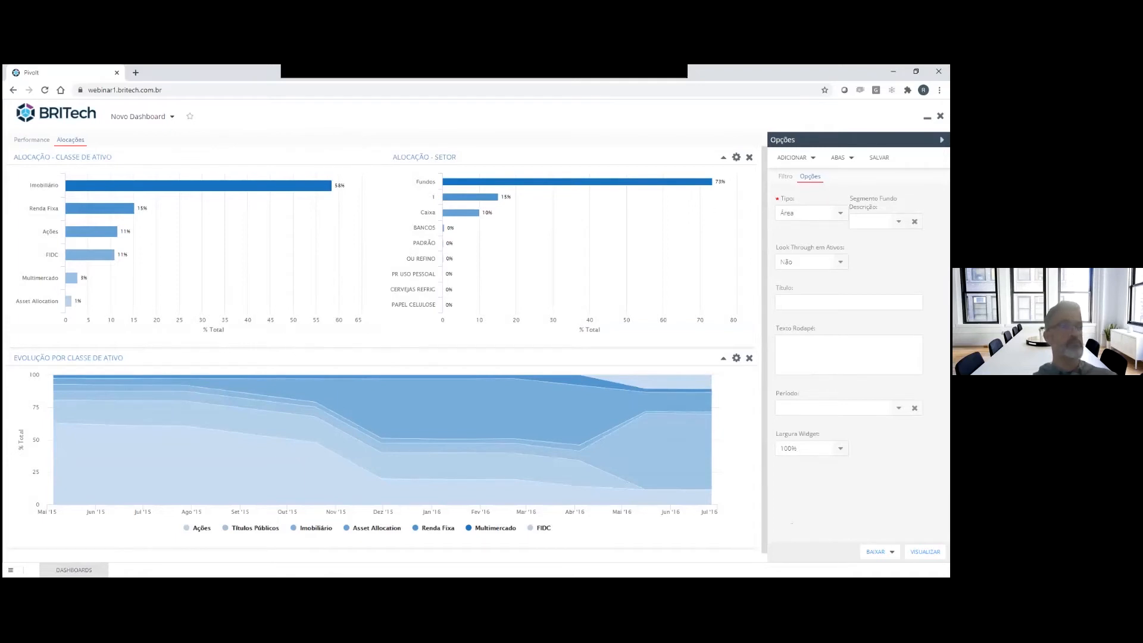
Step: Add a third dashboard tab titled "Portfolio"
{"action": "left_click", "coordinate": [840, 158]}
{"action": "left_click", "coordinate": [857, 173]}
{"action": "left_click_drag", "start_coordinate": [469, 343], "coordinate": [408, 338]}
{"action": "type", "text": "Portfolio"}
{"action": "key", "text": "Return"}
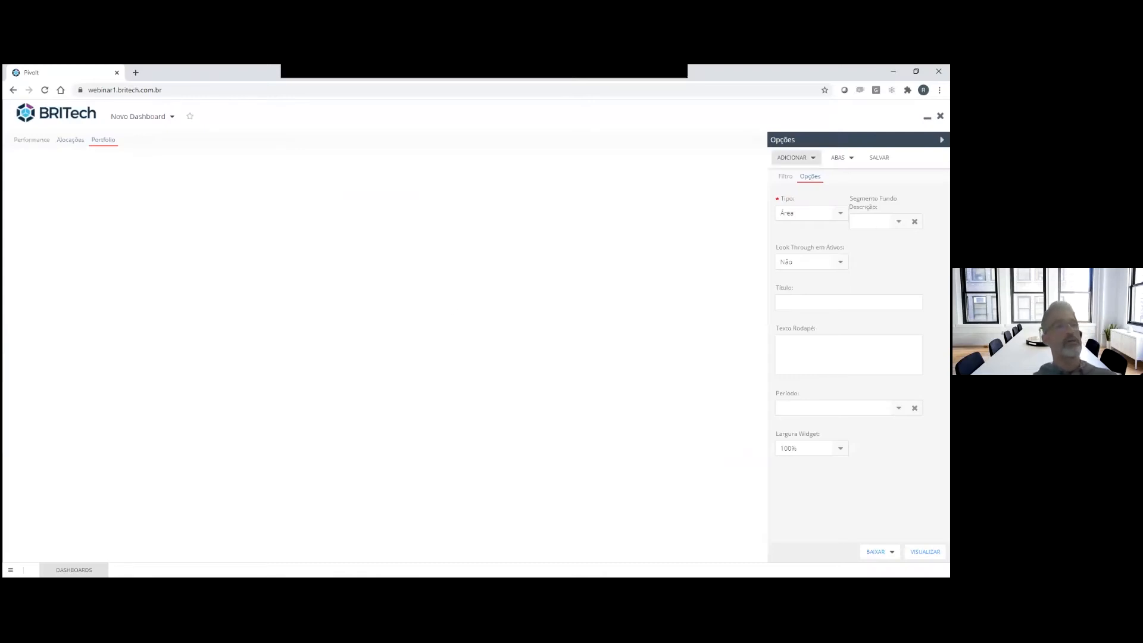
Step: Add the Posições - Ações, Posições - Fundos, Posições - Renda Fixa and Saldos de Caixa widgets to the Portfolio tab
{"action": "left_click", "coordinate": [794, 157]}
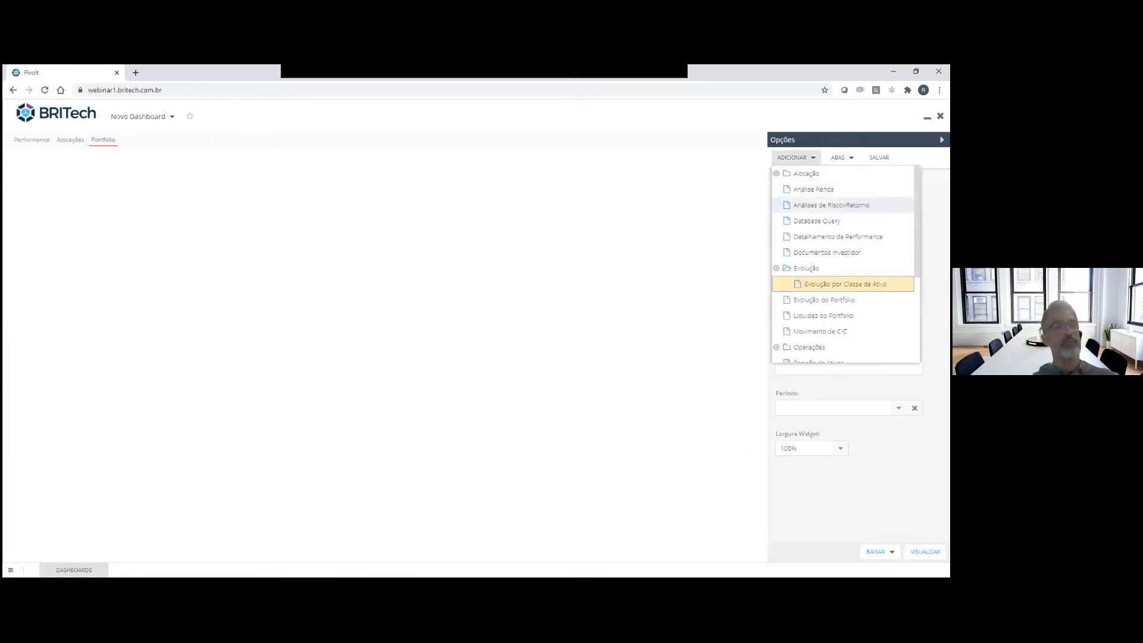
{"action": "left_click", "coordinate": [805, 267]}
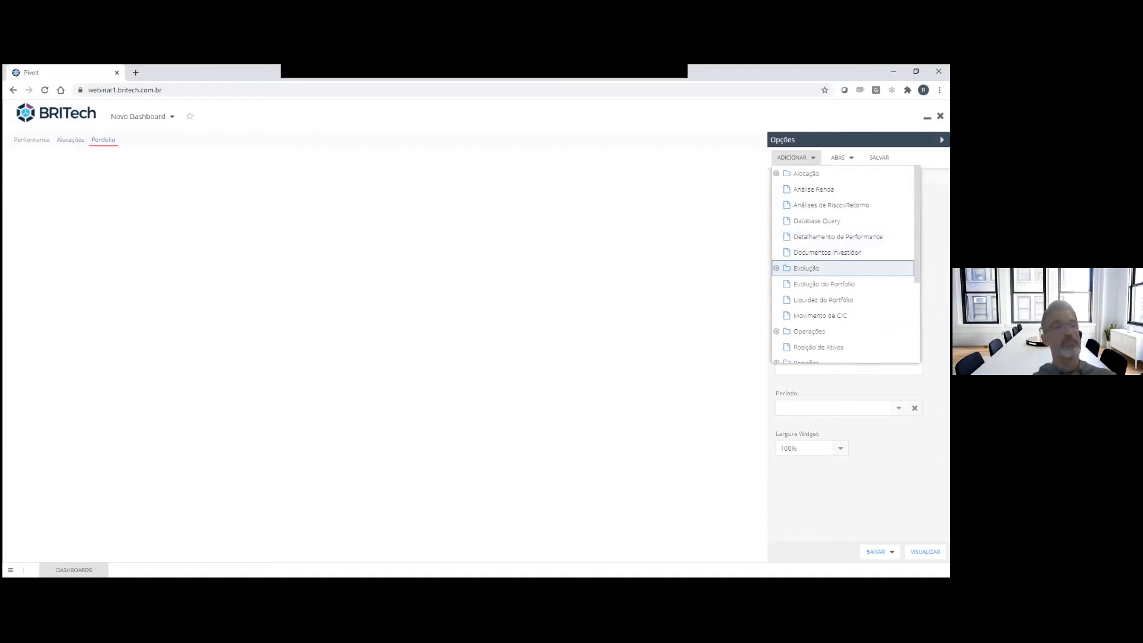
{"action": "scroll", "coordinate": [785, 299], "scroll_direction": "down", "scroll_amount": 2}
{"action": "left_click", "coordinate": [777, 228]}
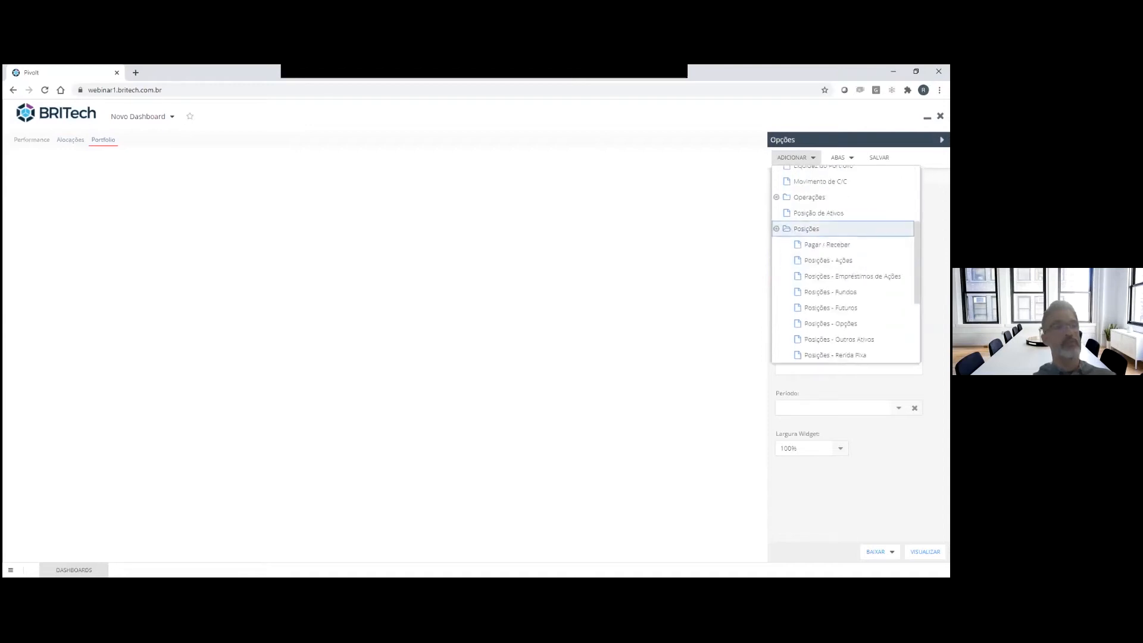
{"action": "left_click", "coordinate": [828, 260]}
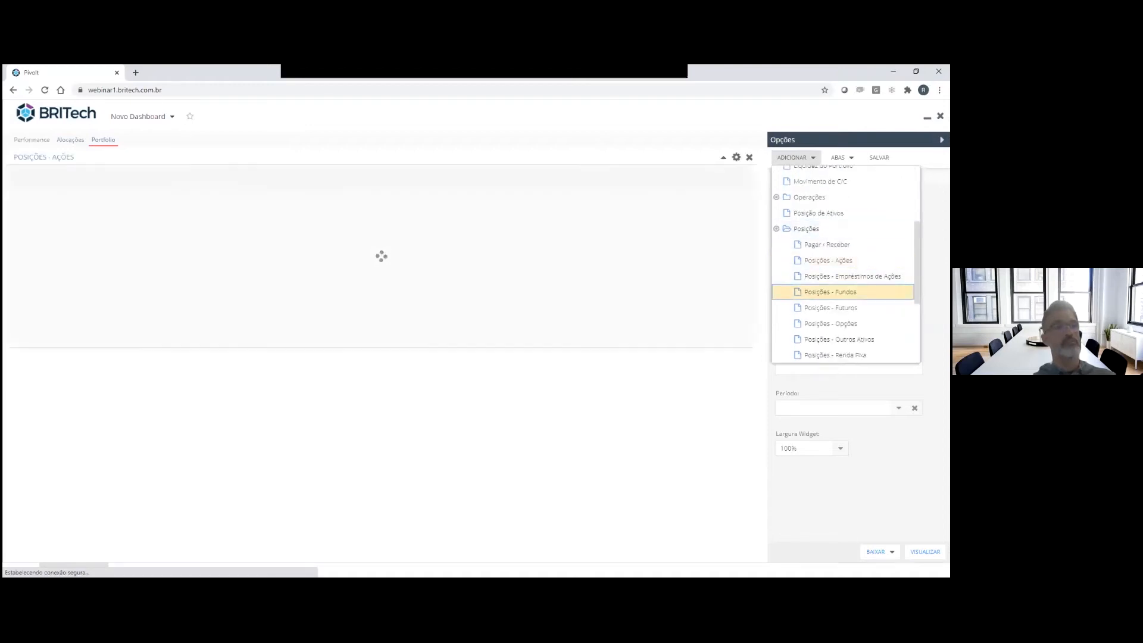
{"action": "left_click", "coordinate": [829, 292]}
{"action": "left_click", "coordinate": [835, 355]}
{"action": "scroll", "coordinate": [845, 297], "scroll_direction": "down", "scroll_amount": 2}
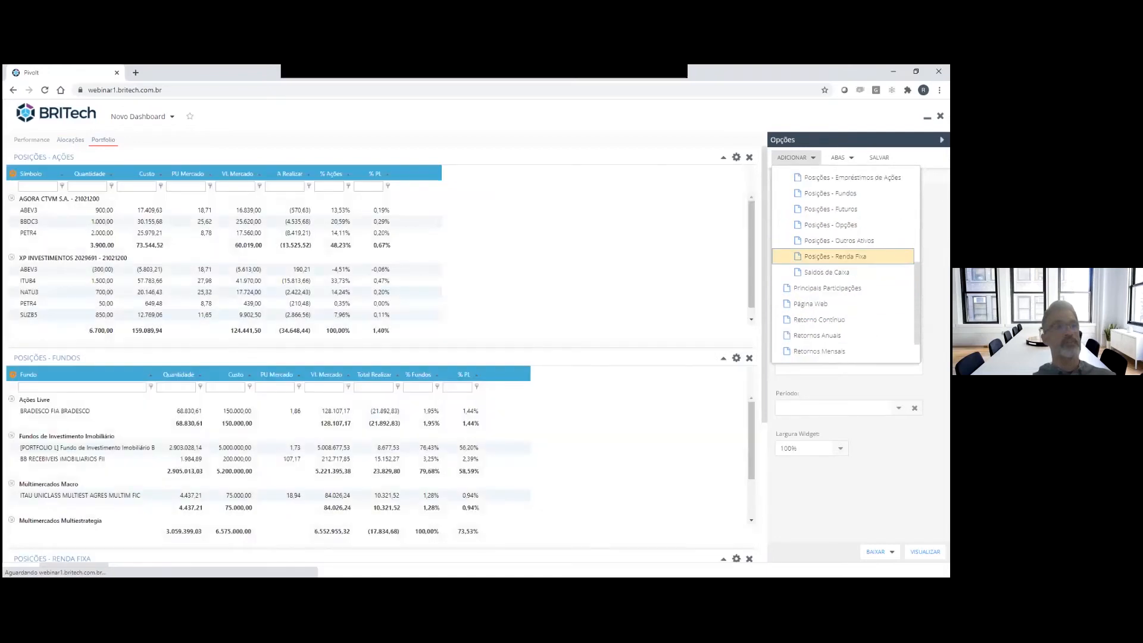
{"action": "left_click", "coordinate": [826, 272]}
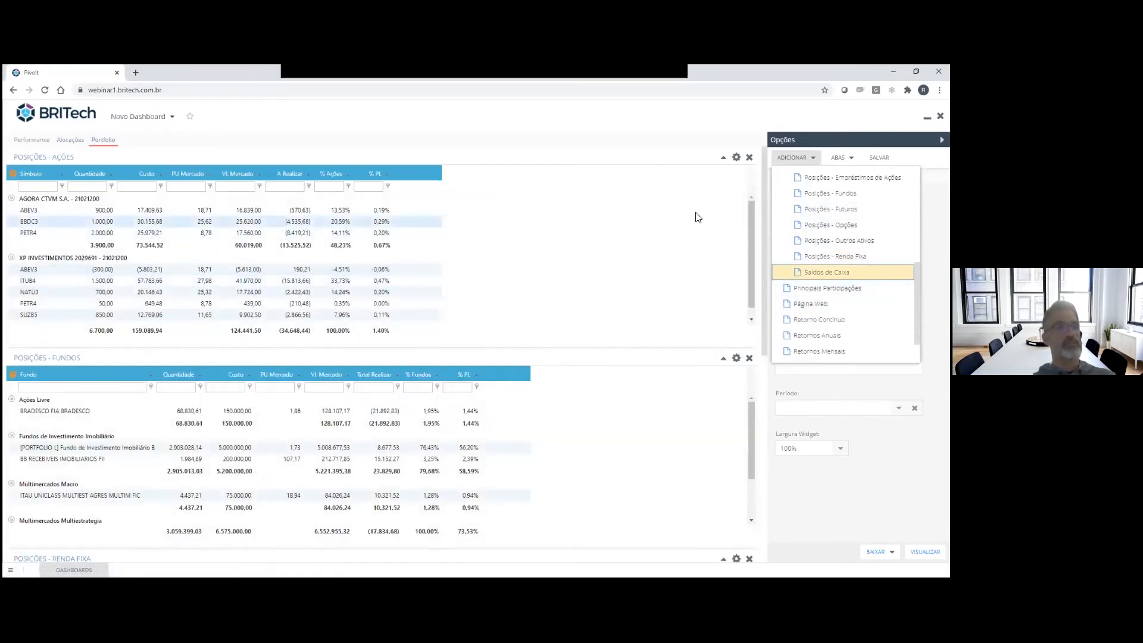
Step: Add the Setor column to the Posições - Ações table and place it directly after Símbolo
{"action": "left_click", "coordinate": [737, 157]}
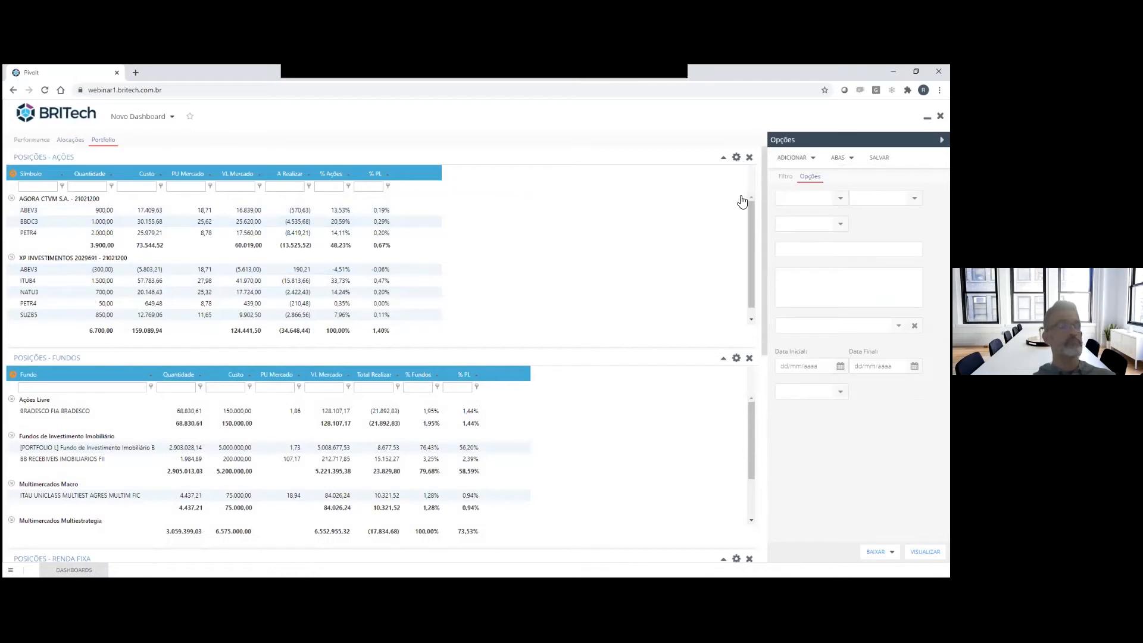
{"action": "left_click", "coordinate": [803, 468]}
{"action": "scroll", "coordinate": [833, 452], "scroll_direction": "down", "scroll_amount": 5}
{"action": "scroll", "coordinate": [857, 357], "scroll_direction": "down", "scroll_amount": 5}
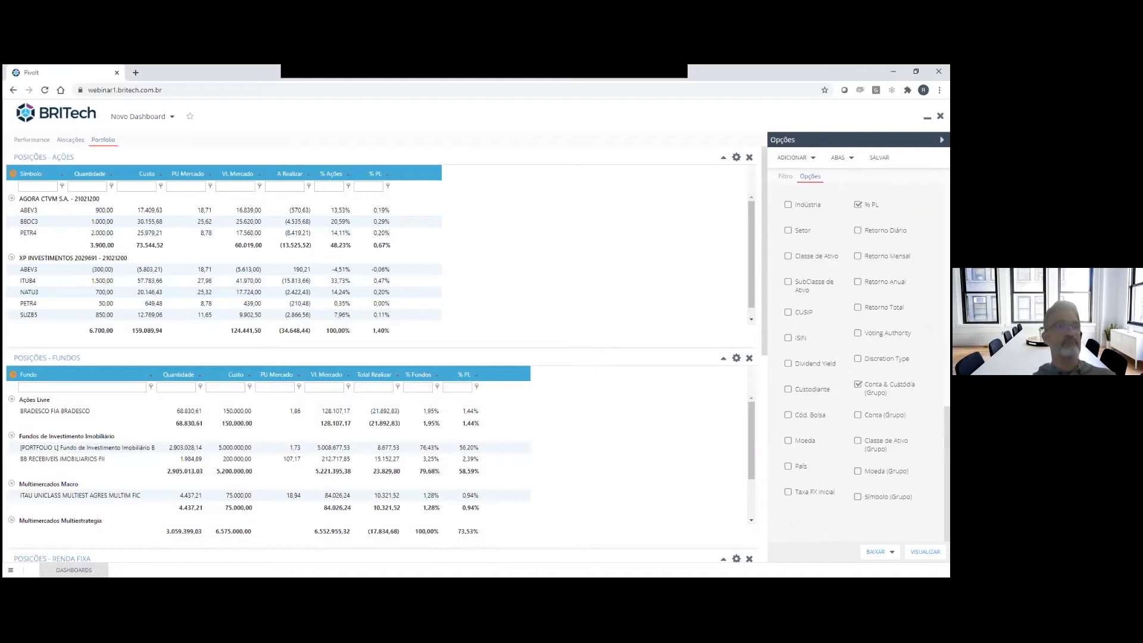
{"action": "left_click", "coordinate": [788, 230]}
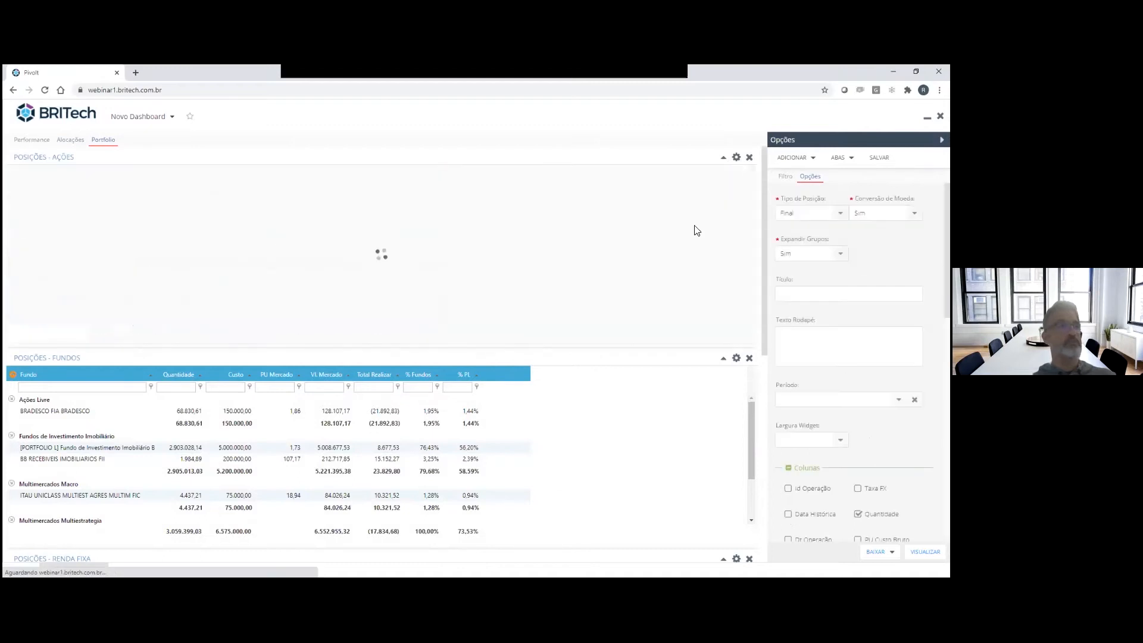
{"action": "left_click_drag", "start_coordinate": [404, 176], "coordinate": [87, 174]}
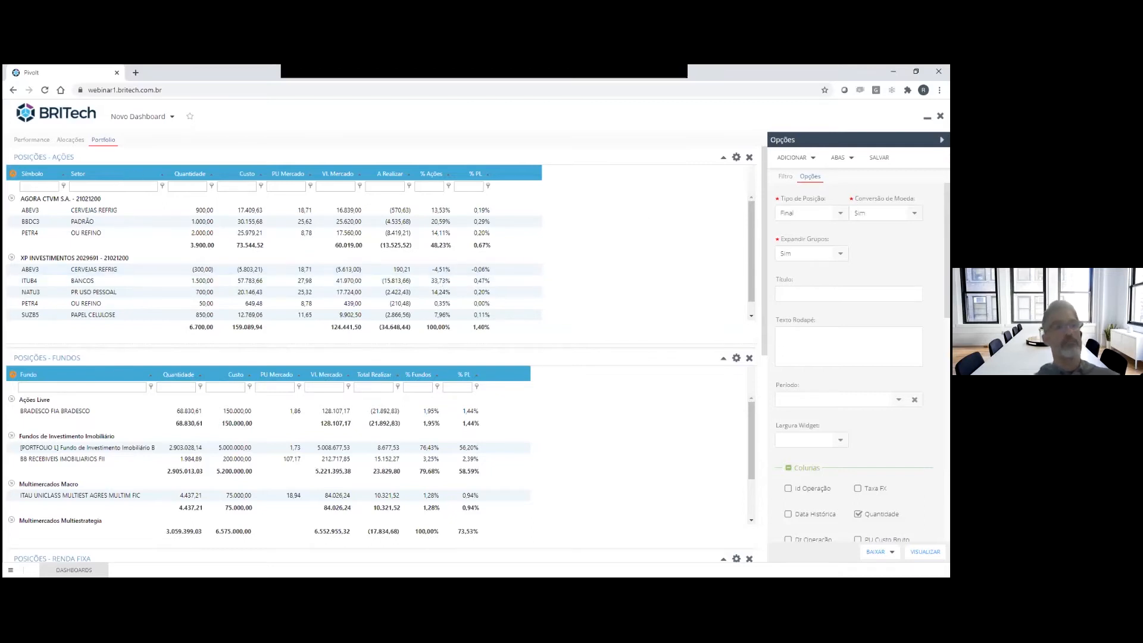
{"action": "scroll", "coordinate": [851, 357], "scroll_direction": "down", "scroll_amount": 10}
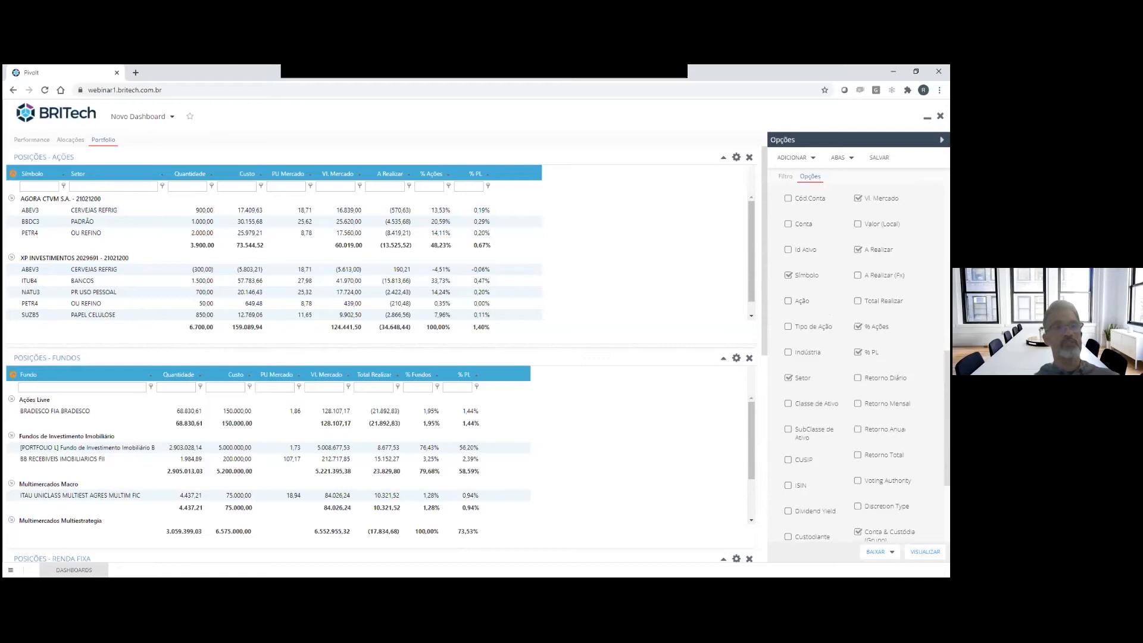
Step: Group the Posições - Fundos table by Gestor instead of Categoria de Fundo
{"action": "left_click", "coordinate": [736, 359]}
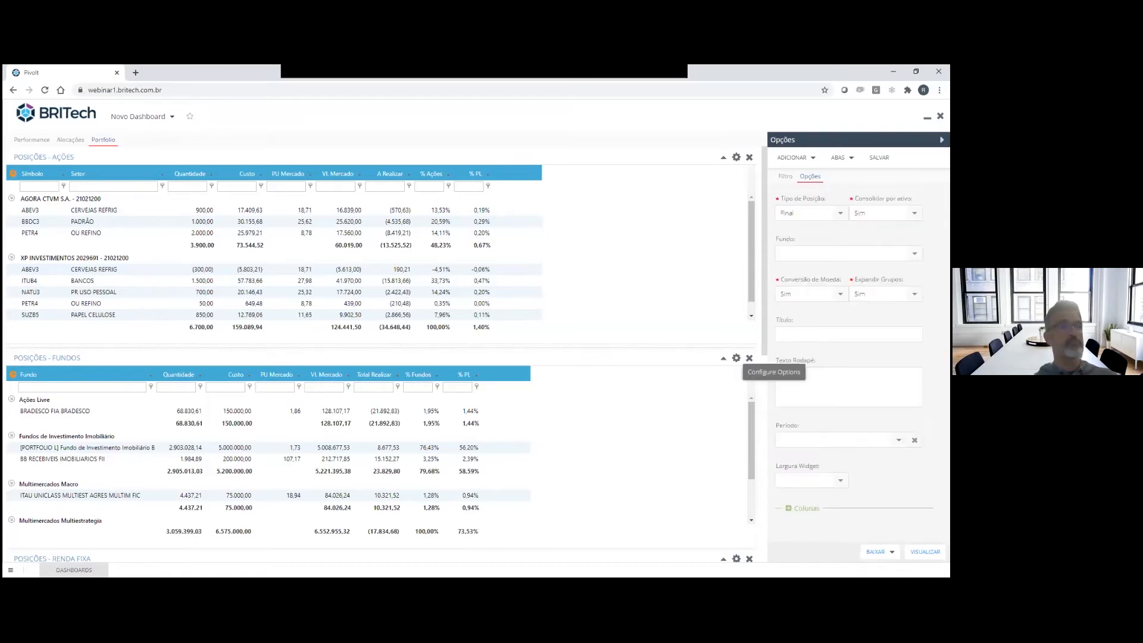
{"action": "left_click", "coordinate": [806, 508]}
{"action": "scroll", "coordinate": [851, 416], "scroll_direction": "down", "scroll_amount": 6}
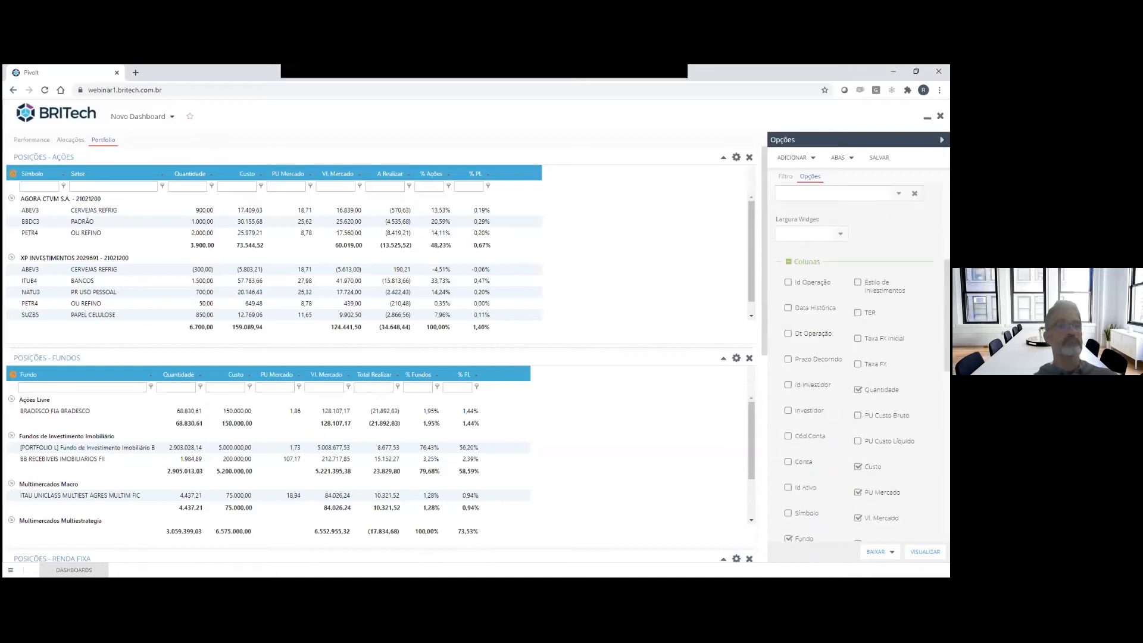
{"action": "scroll", "coordinate": [857, 357], "scroll_direction": "down", "scroll_amount": 5}
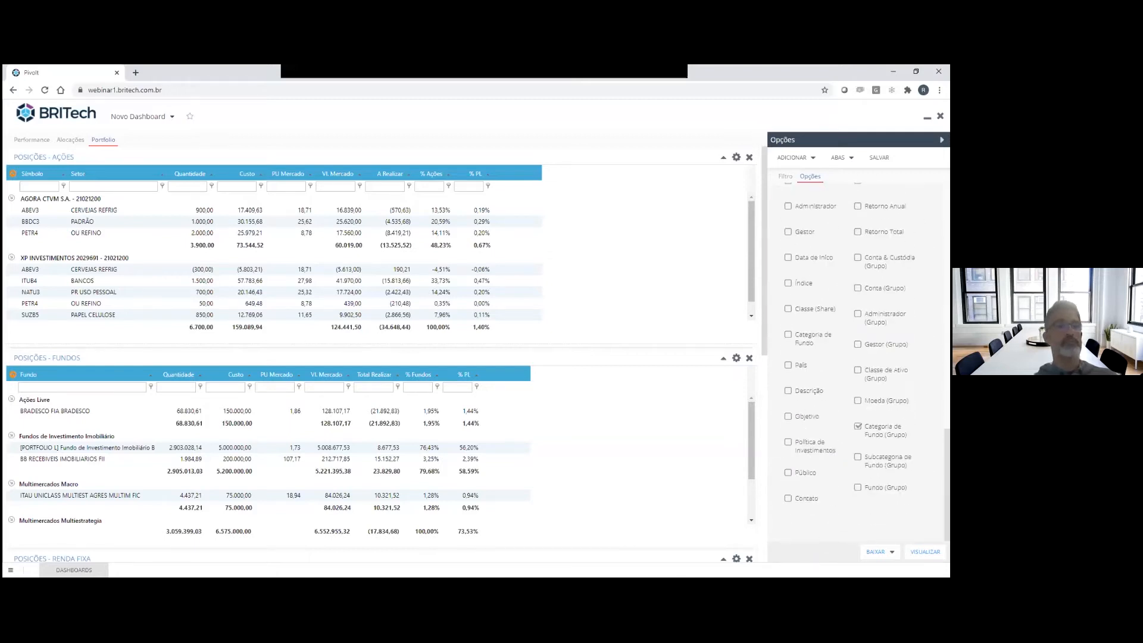
{"action": "left_click", "coordinate": [858, 426]}
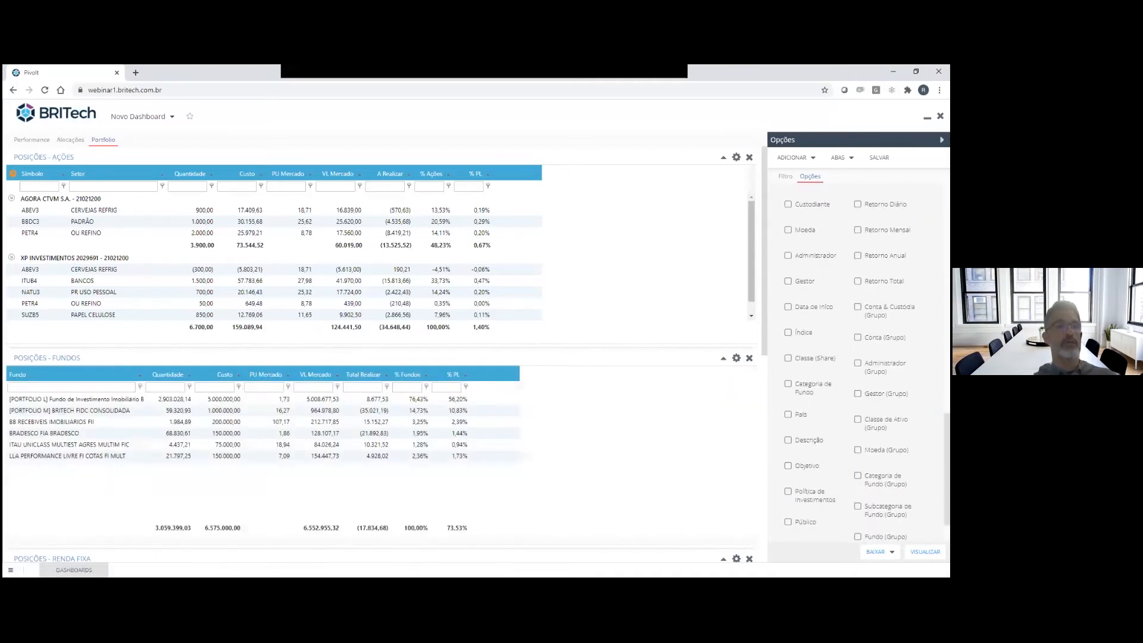
{"action": "left_click", "coordinate": [858, 393]}
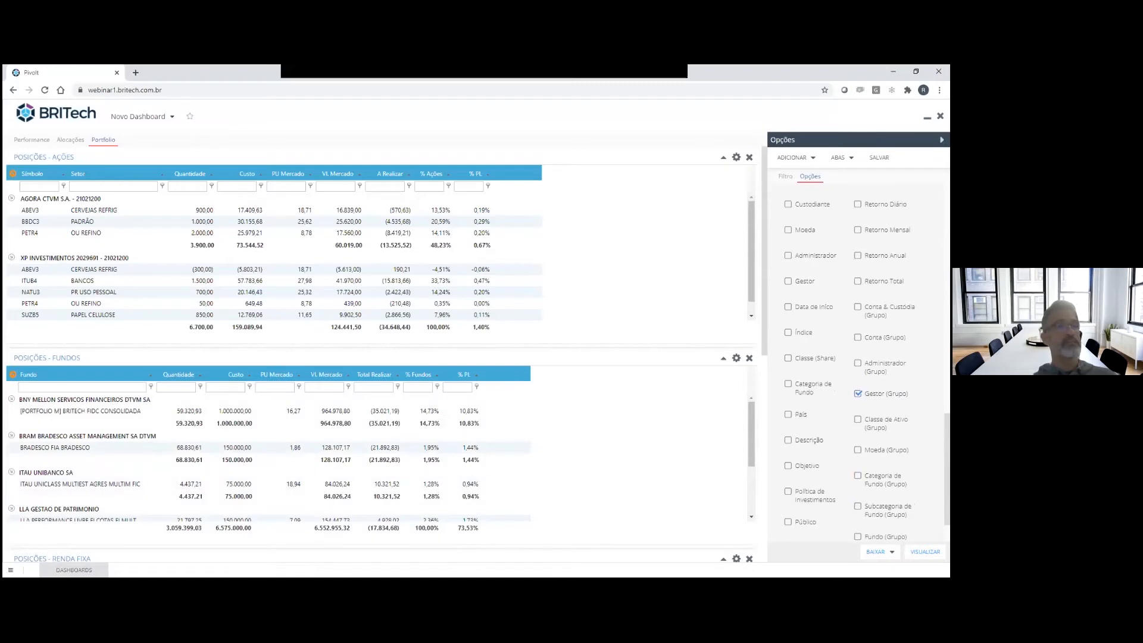
{"action": "scroll", "coordinate": [857, 357], "scroll_direction": "up", "scroll_amount": 8}
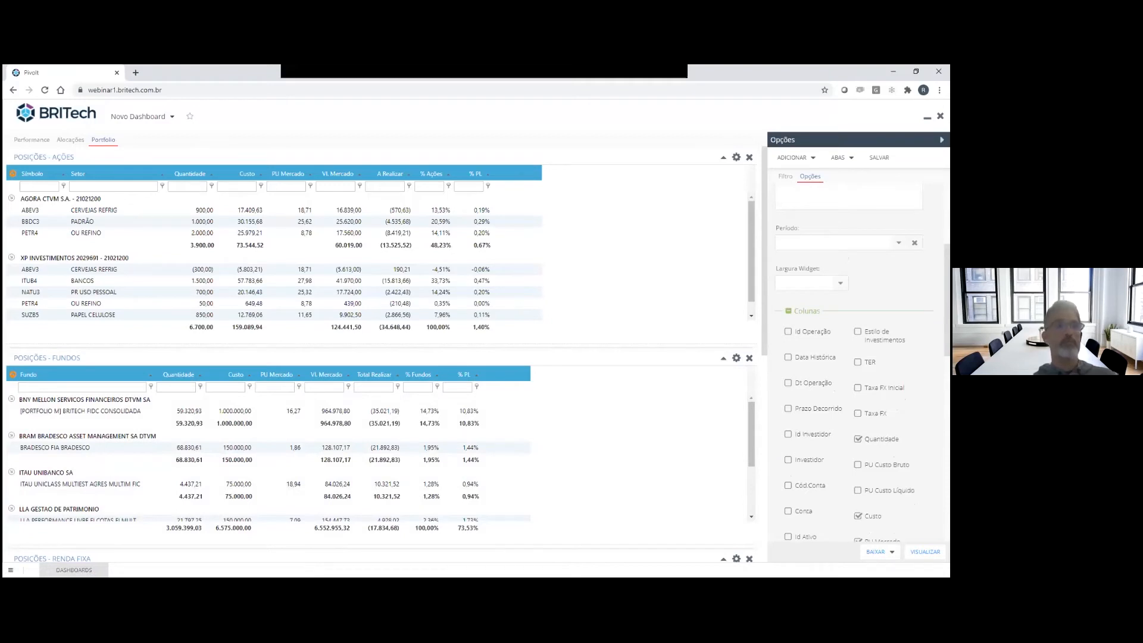
{"action": "scroll", "coordinate": [857, 357], "scroll_direction": "up", "scroll_amount": 3}
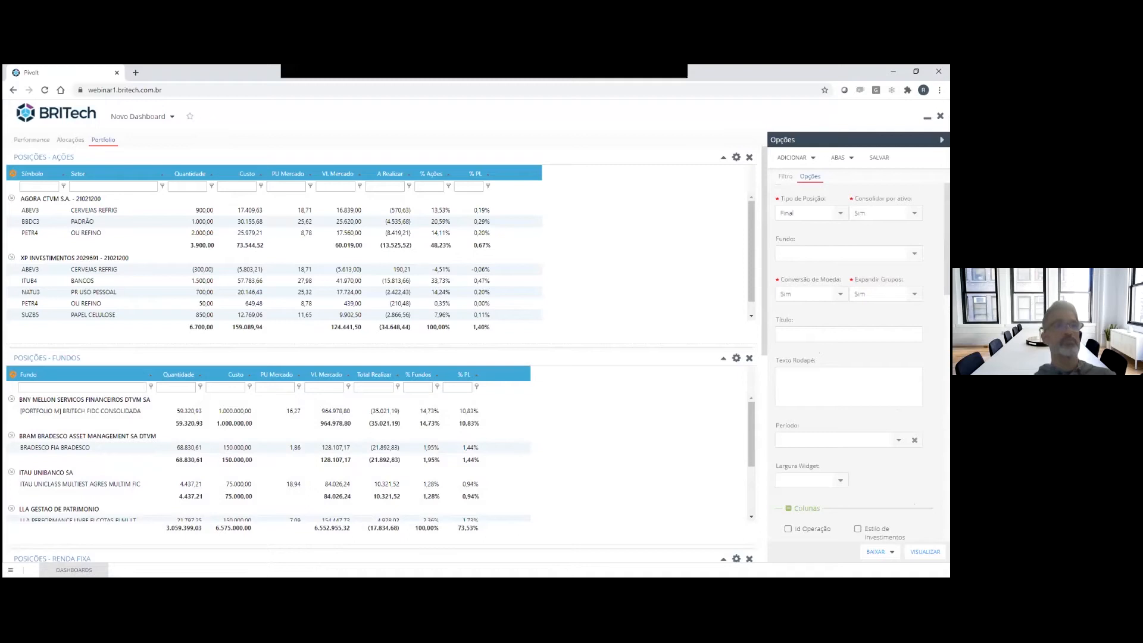
{"action": "scroll", "coordinate": [857, 357], "scroll_direction": "down", "scroll_amount": 4}
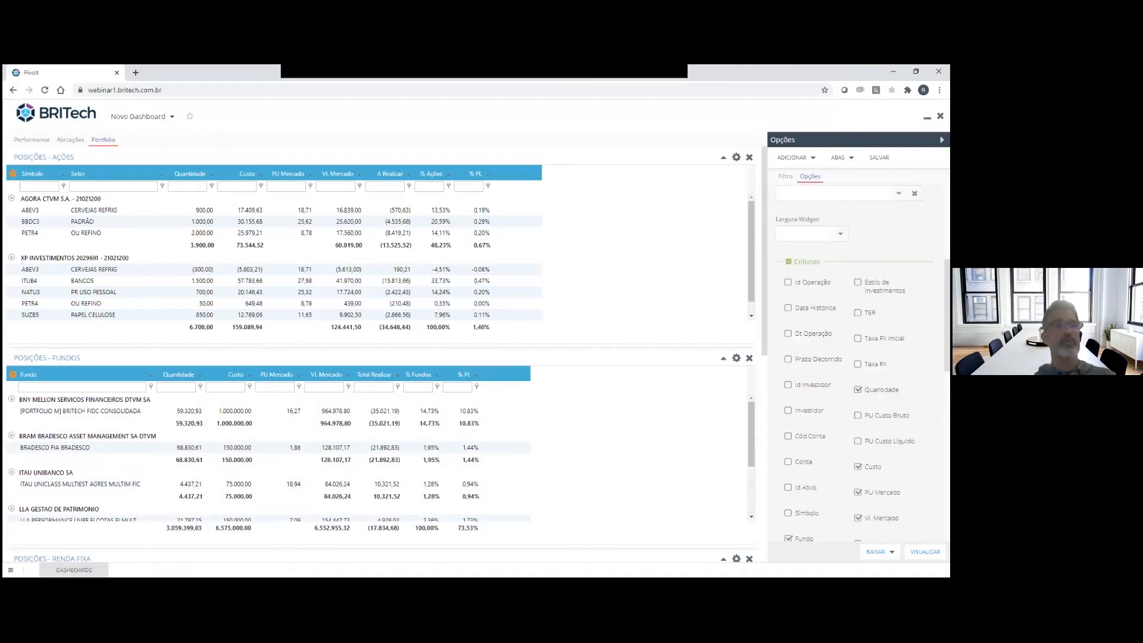
{"action": "scroll", "coordinate": [857, 357], "scroll_direction": "up", "scroll_amount": 4}
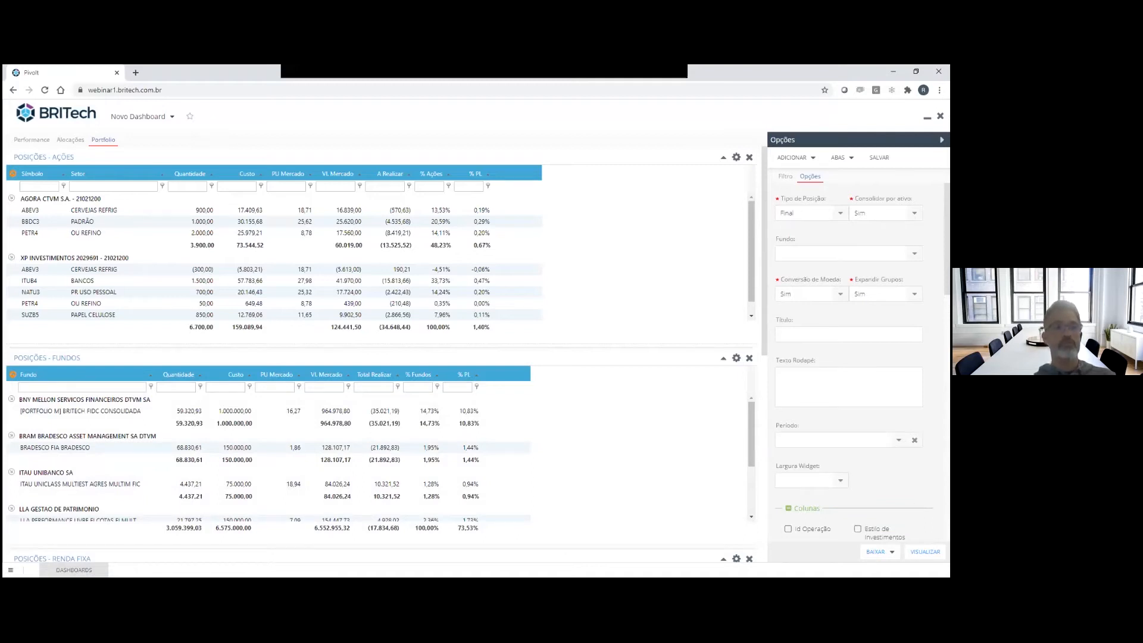
{"action": "scroll", "coordinate": [852, 357], "scroll_direction": "down", "scroll_amount": 4}
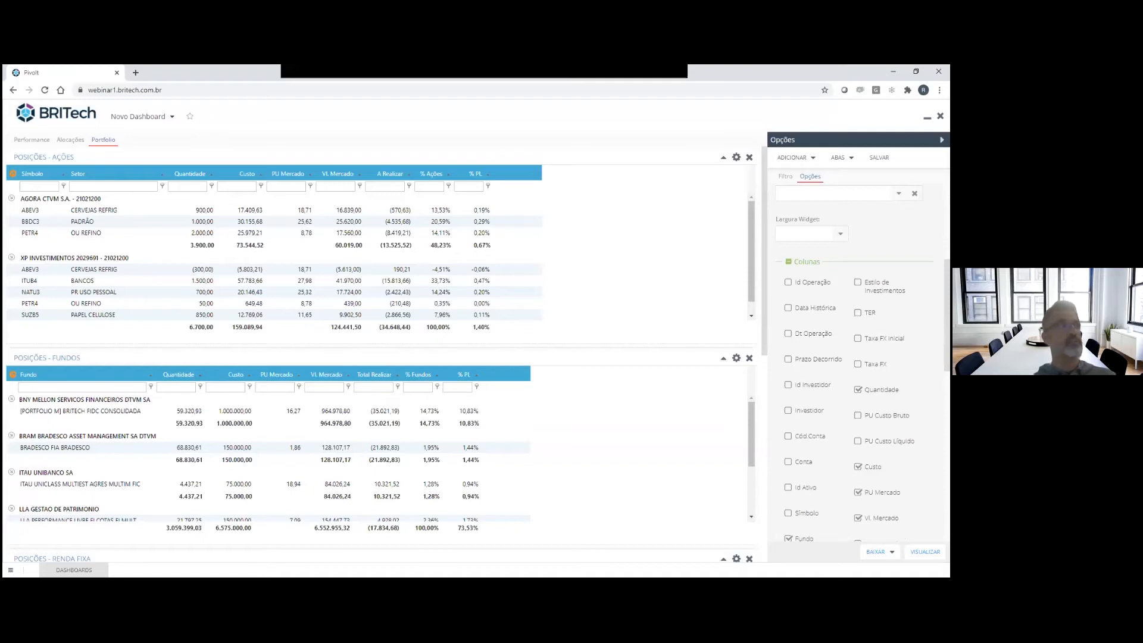
{"action": "scroll", "coordinate": [853, 357], "scroll_direction": "up", "scroll_amount": 4}
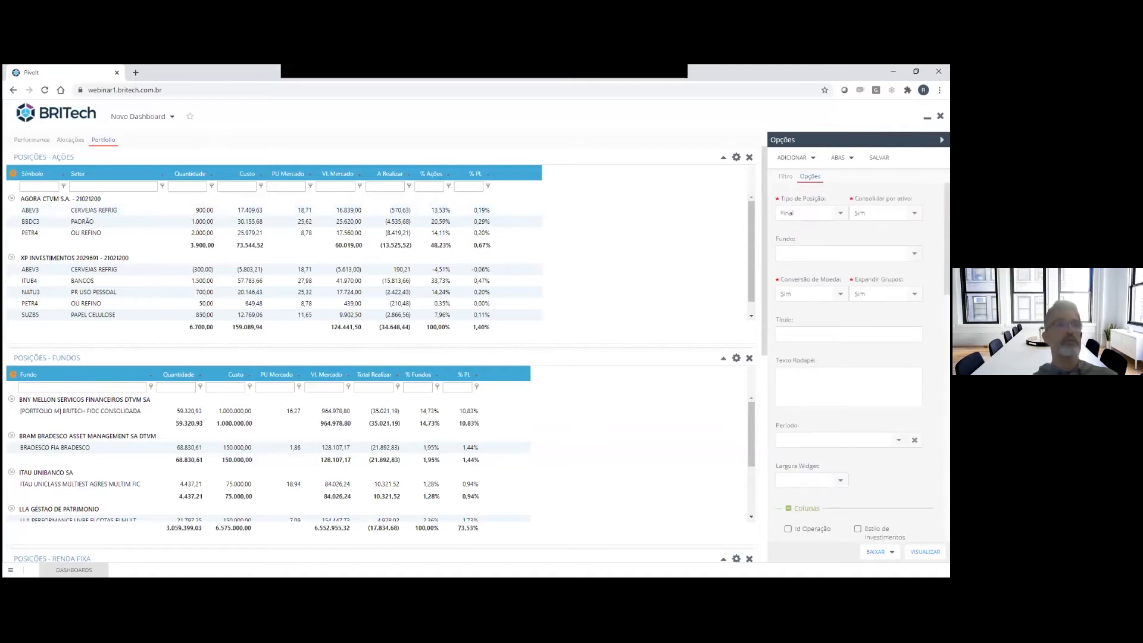
Step: Add a fourth dashboard tab titled "Transações"
{"action": "left_click", "coordinate": [840, 157]}
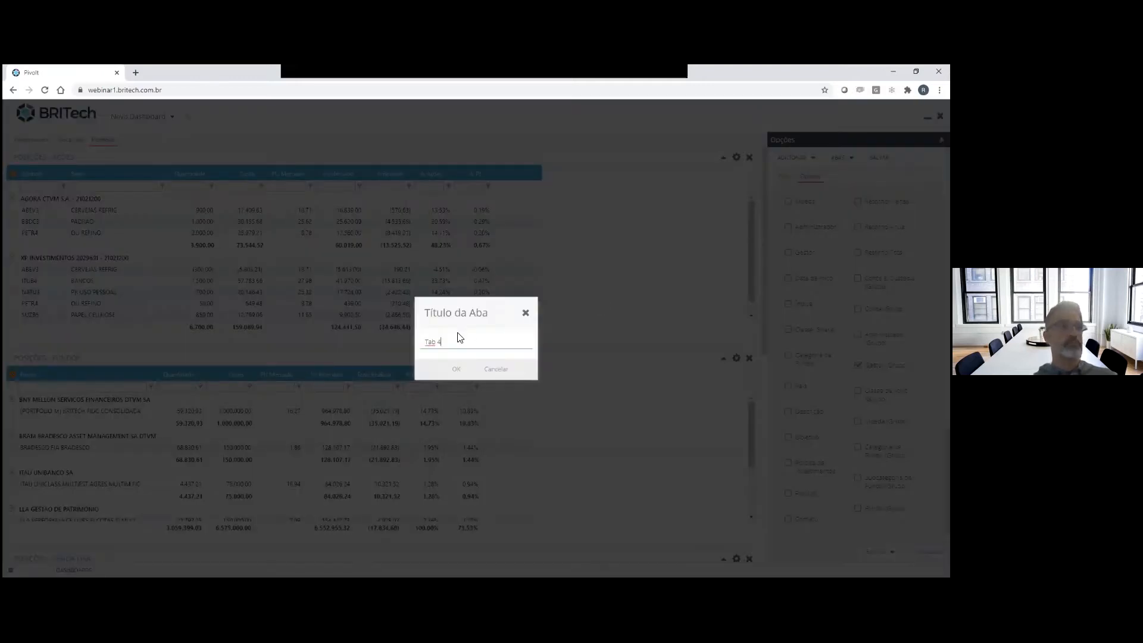
{"action": "type", "text": "Tr"}
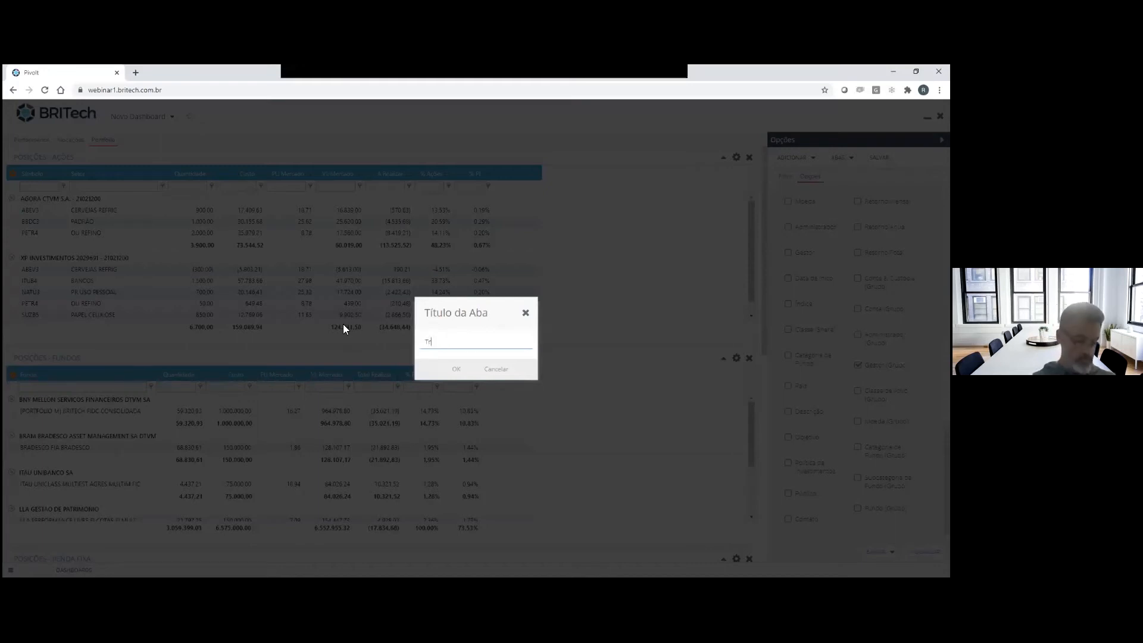
{"action": "type", "text": "ansações"}
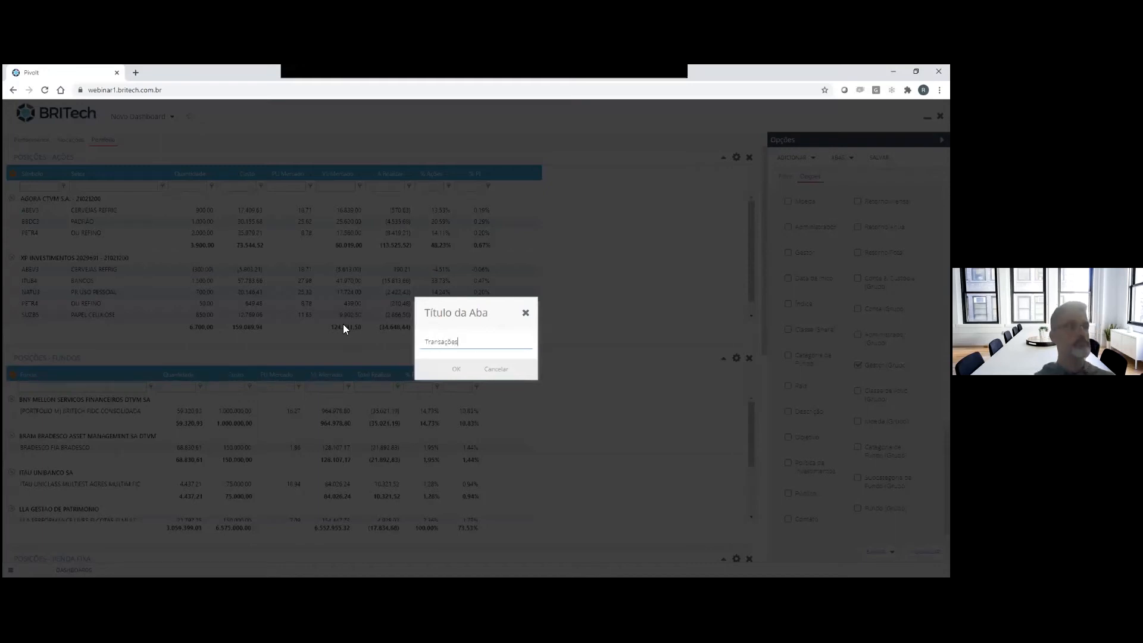
{"action": "key", "text": "Return"}
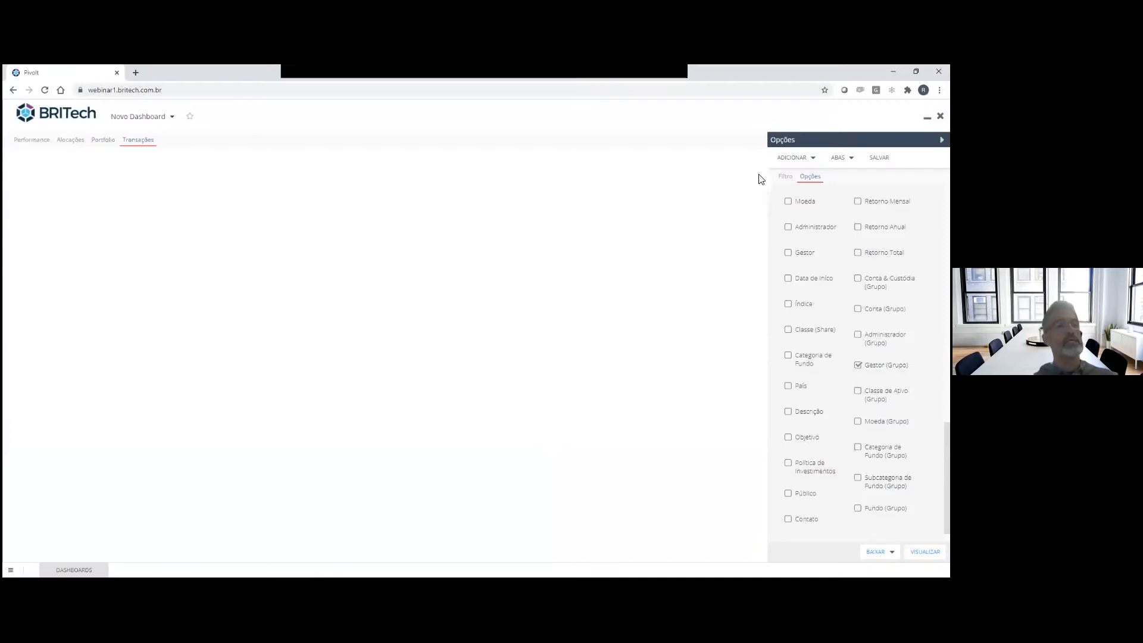
Step: Add the Transações do Período and Movimento de C/C widgets to the Transações tab
{"action": "left_click", "coordinate": [794, 157]}
{"action": "scroll", "coordinate": [843, 308], "scroll_direction": "down", "scroll_amount": 1}
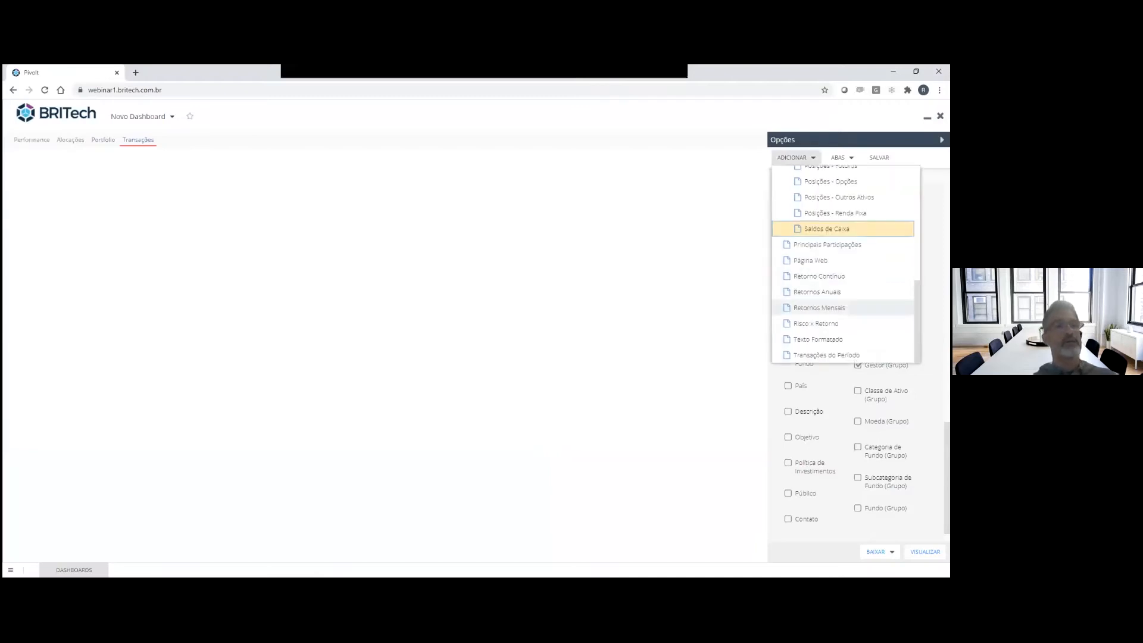
{"action": "left_click", "coordinate": [827, 355]}
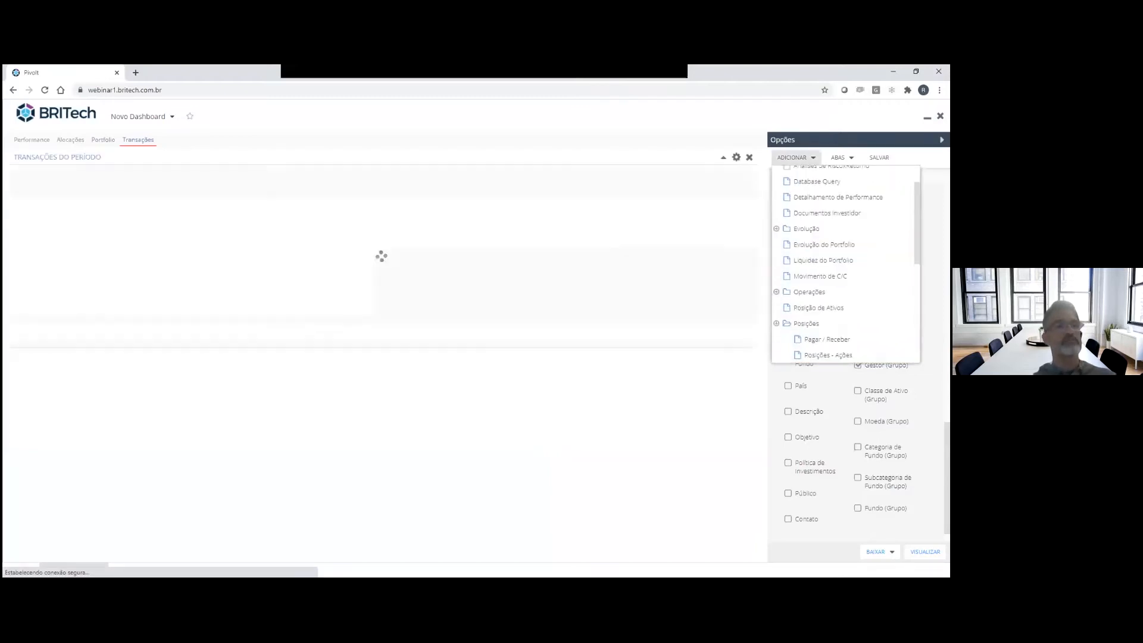
{"action": "left_click", "coordinate": [821, 288]}
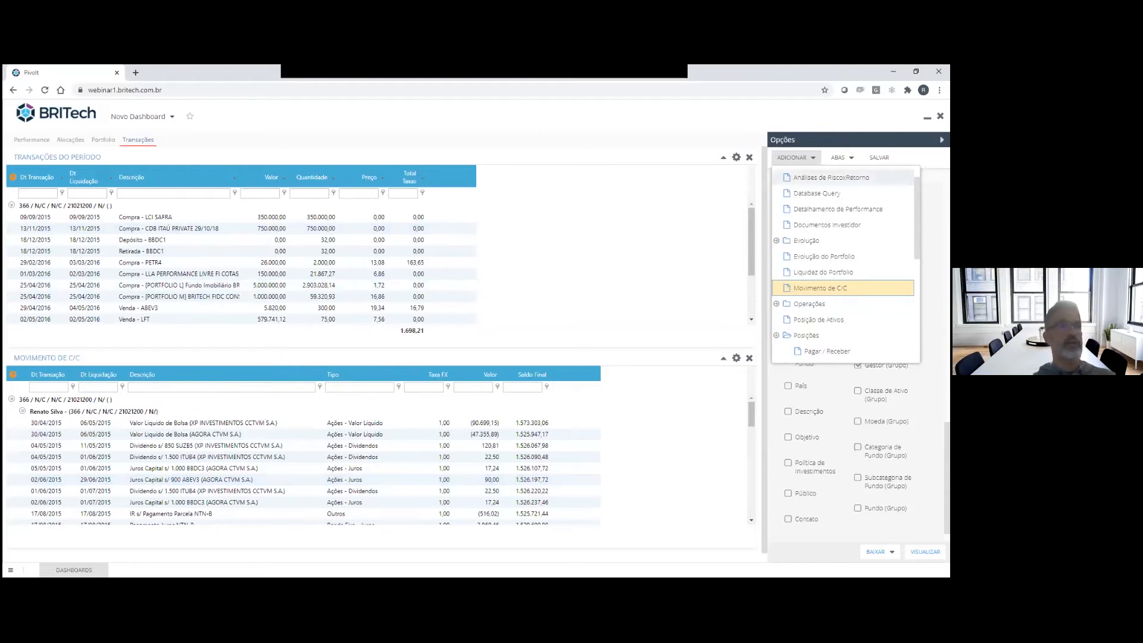
{"action": "left_click", "coordinate": [820, 288]}
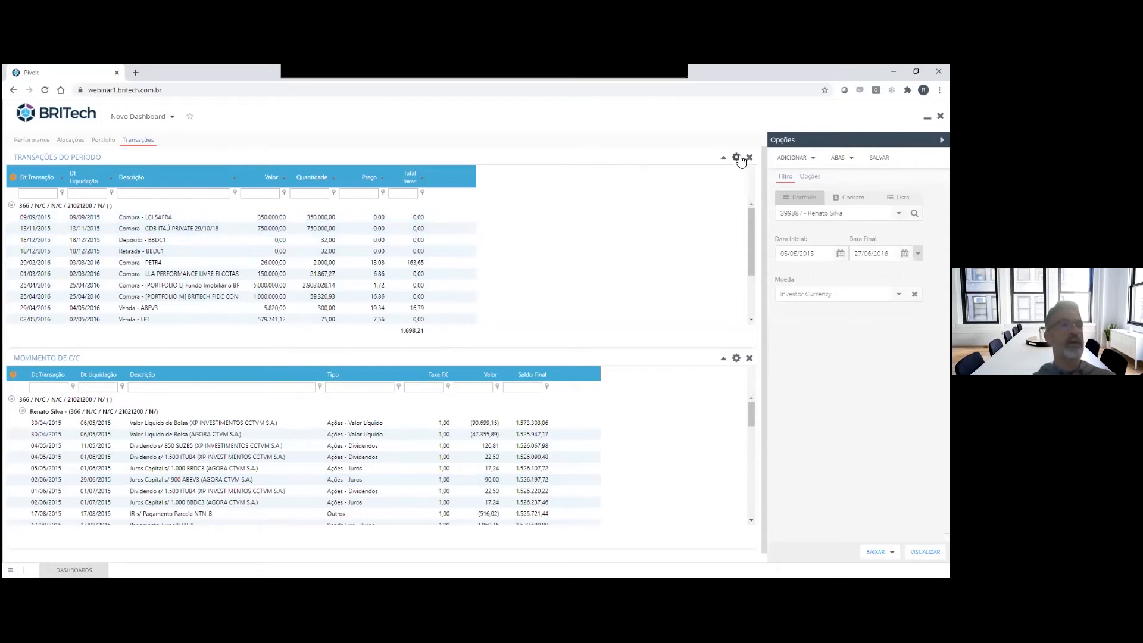
Step: Open the options of the Transações do Período widget and review its event, trade, fee and currency conversion settings
{"action": "left_click", "coordinate": [737, 158]}
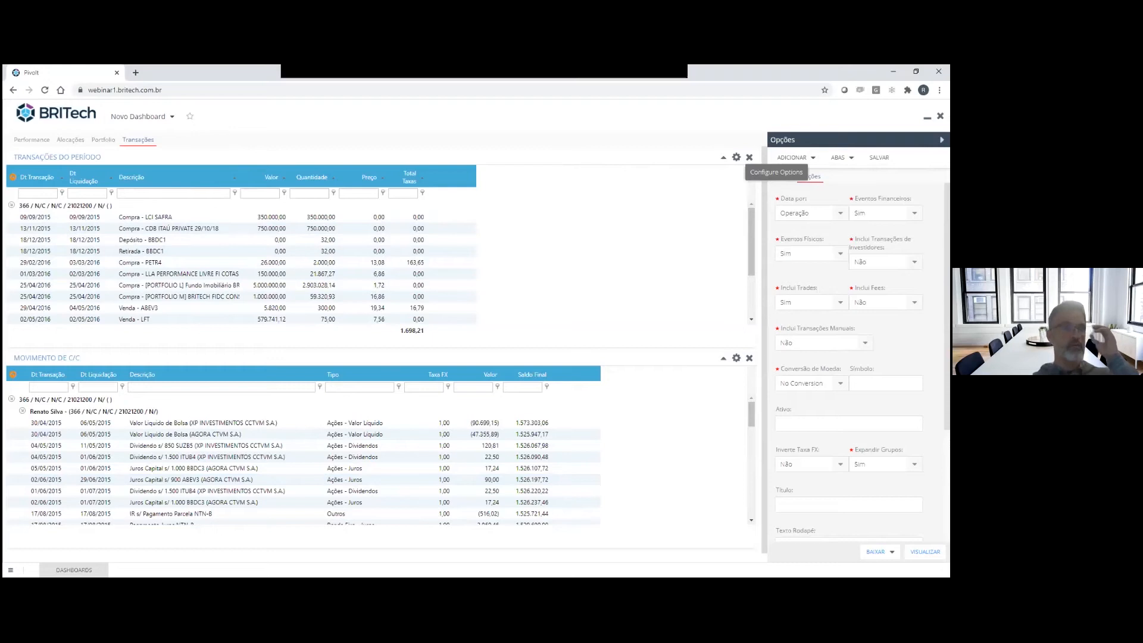
{"action": "scroll", "coordinate": [858, 357], "scroll_direction": "down", "scroll_amount": 2}
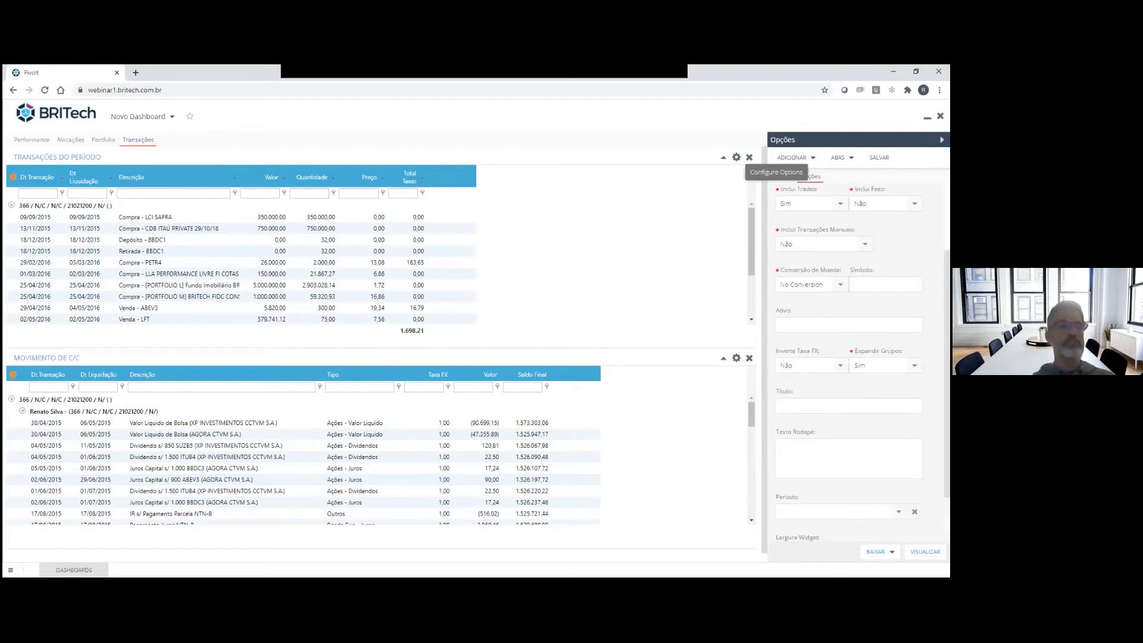
{"action": "scroll", "coordinate": [857, 357], "scroll_direction": "up", "scroll_amount": 2}
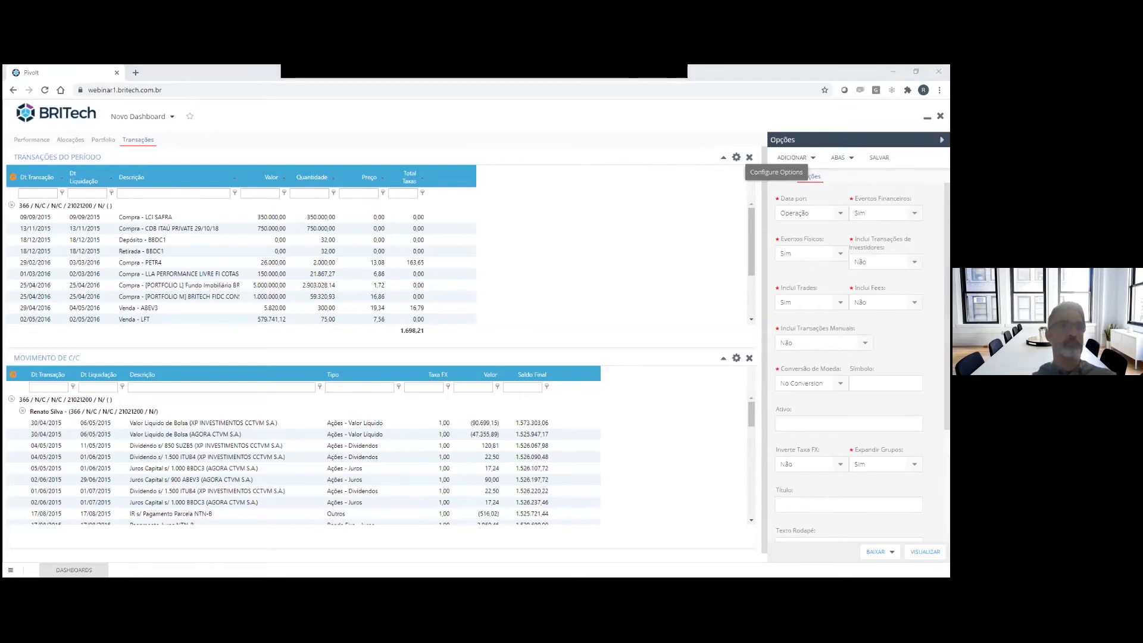
Step: Add a fifth dashboard tab titled "Análise de mercado"
{"action": "left_click", "coordinate": [839, 157]}
{"action": "left_click", "coordinate": [858, 174]}
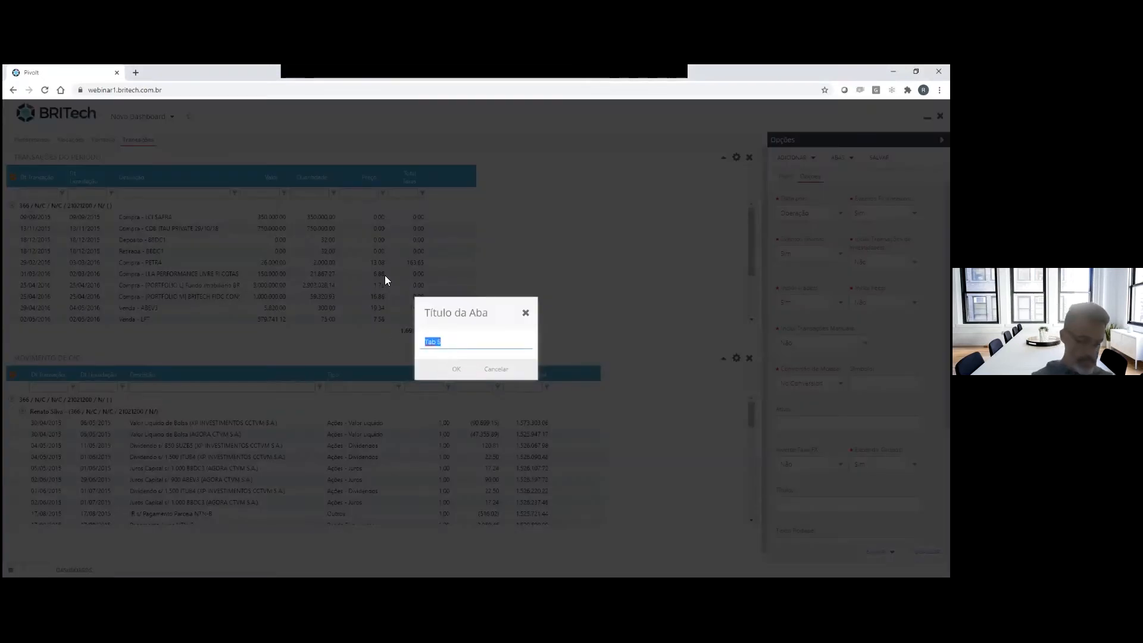
{"action": "type", "text": "An"}
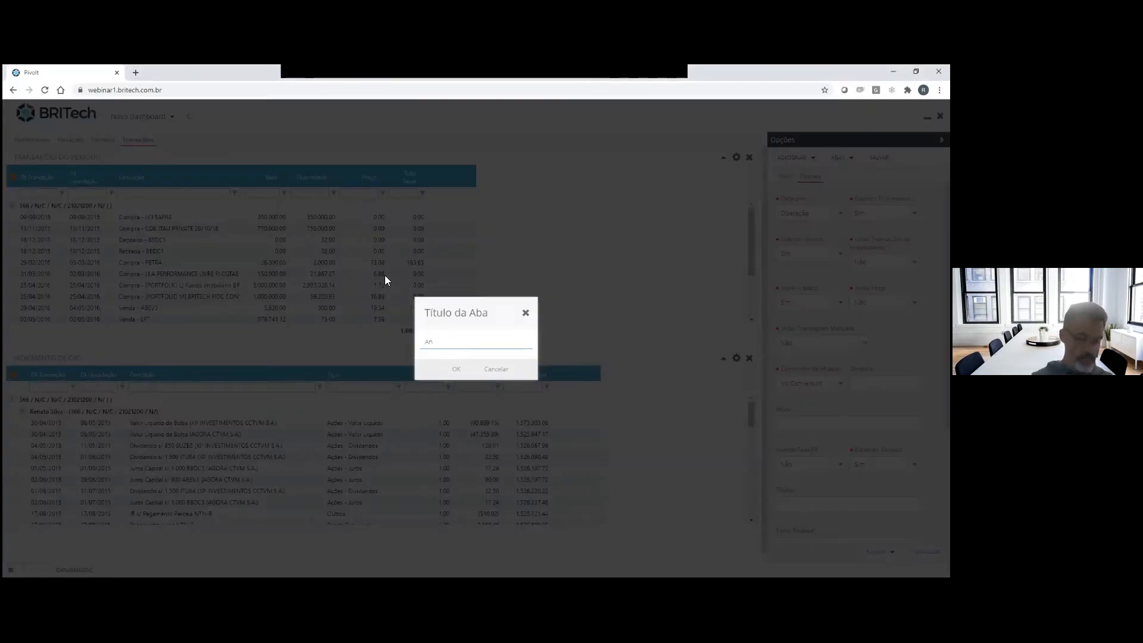
{"action": "type", "text": "álise de mercado"}
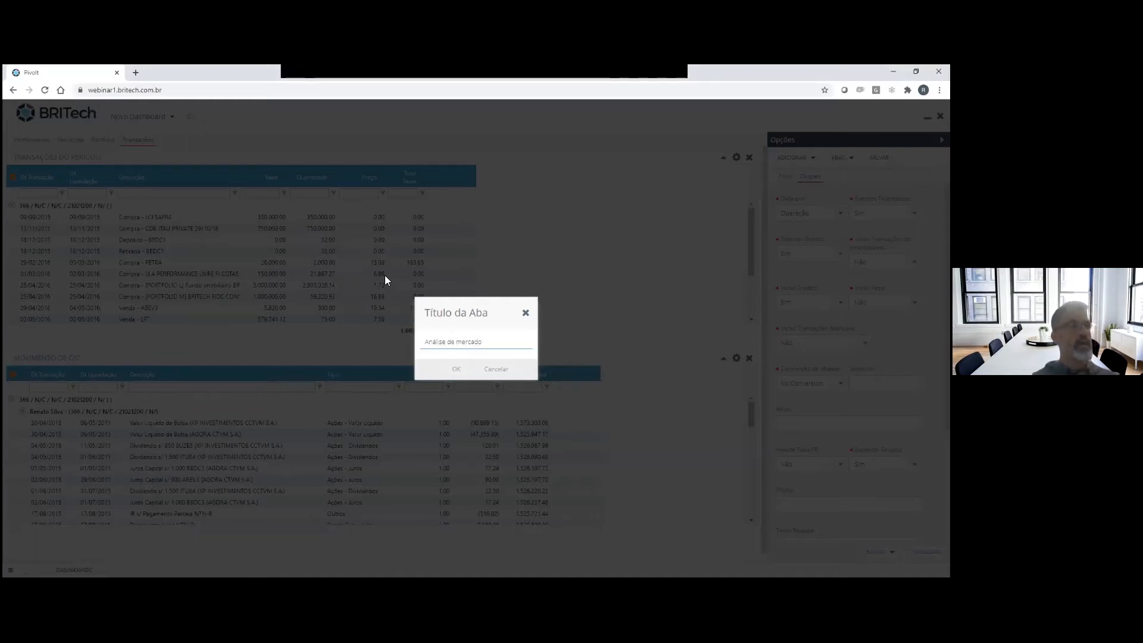
{"action": "key", "text": "Return"}
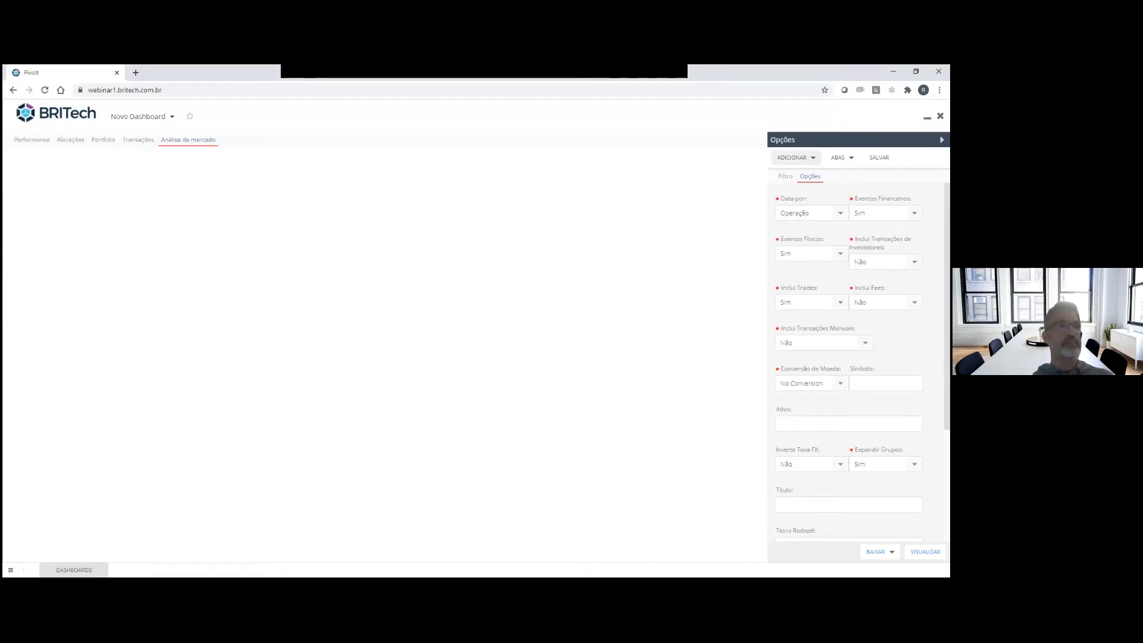
Step: Add a Texto Formatado widget to the Análise de mercado tab
{"action": "left_click", "coordinate": [794, 157]}
{"action": "scroll", "coordinate": [845, 250], "scroll_direction": "down", "scroll_amount": 3}
{"action": "scroll", "coordinate": [845, 250], "scroll_direction": "up", "scroll_amount": 3}
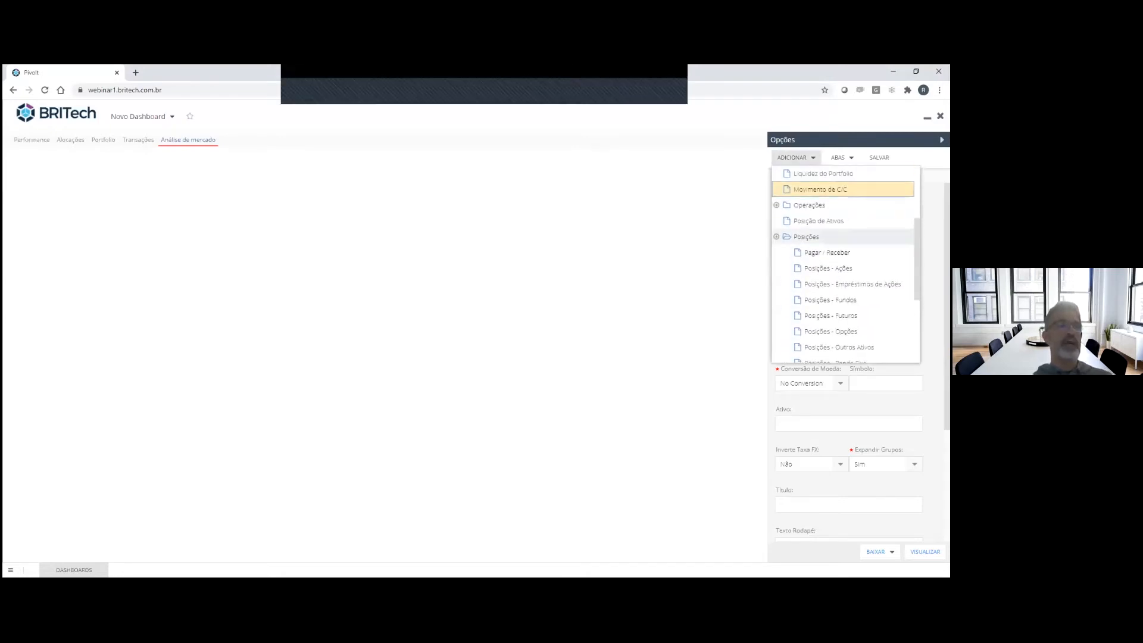
{"action": "left_click", "coordinate": [806, 236]}
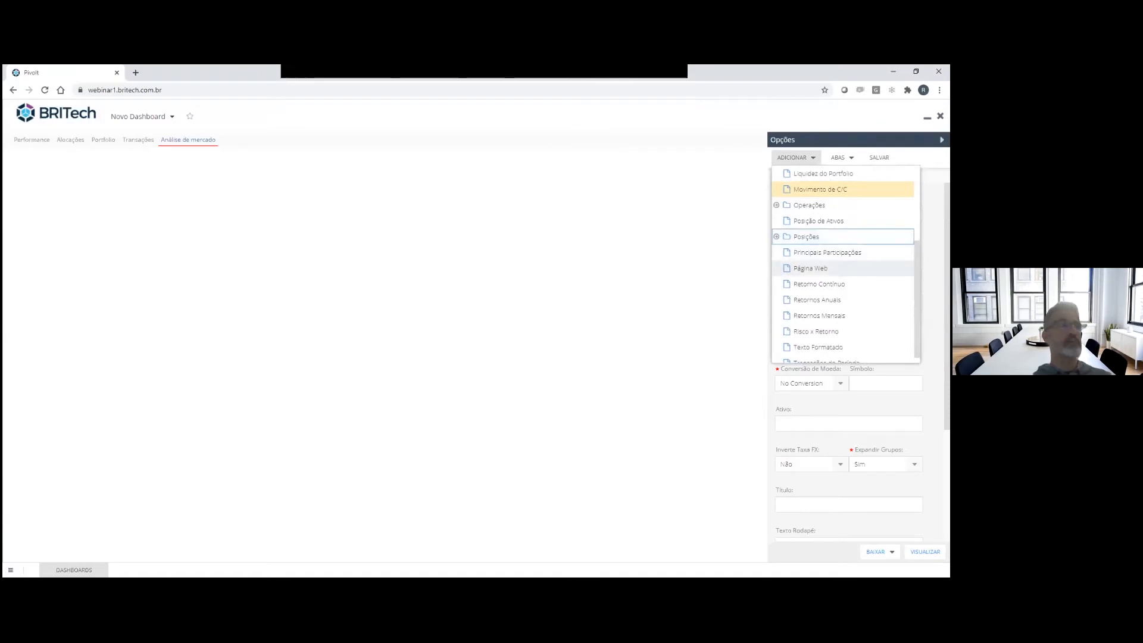
{"action": "scroll", "coordinate": [842, 267], "scroll_direction": "up", "scroll_amount": 2}
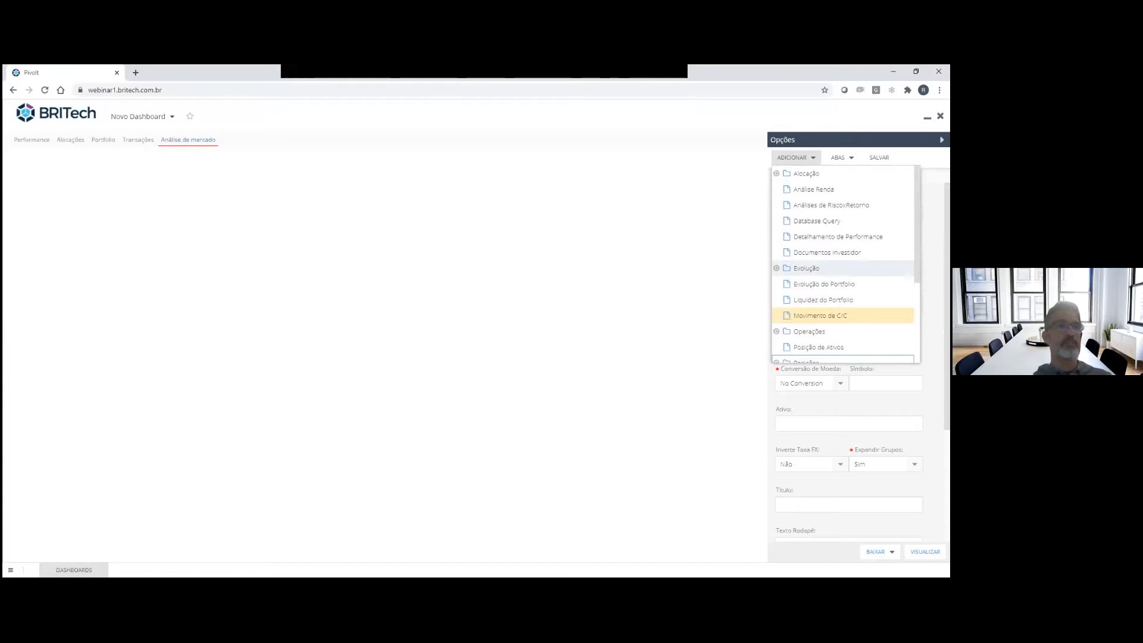
{"action": "scroll", "coordinate": [842, 266], "scroll_direction": "down", "scroll_amount": 3}
{"action": "left_click", "coordinate": [819, 339]}
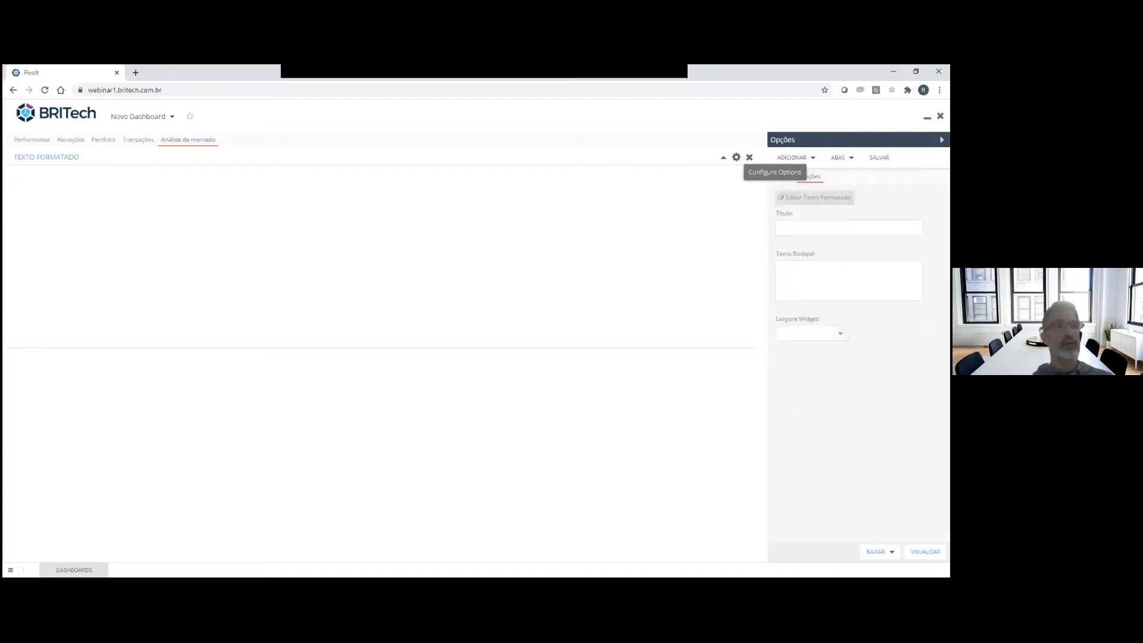
Step: Paste the copied HTML of the market commentary as source code into the Texto Formatado widget and save it
{"action": "left_click", "coordinate": [737, 158]}
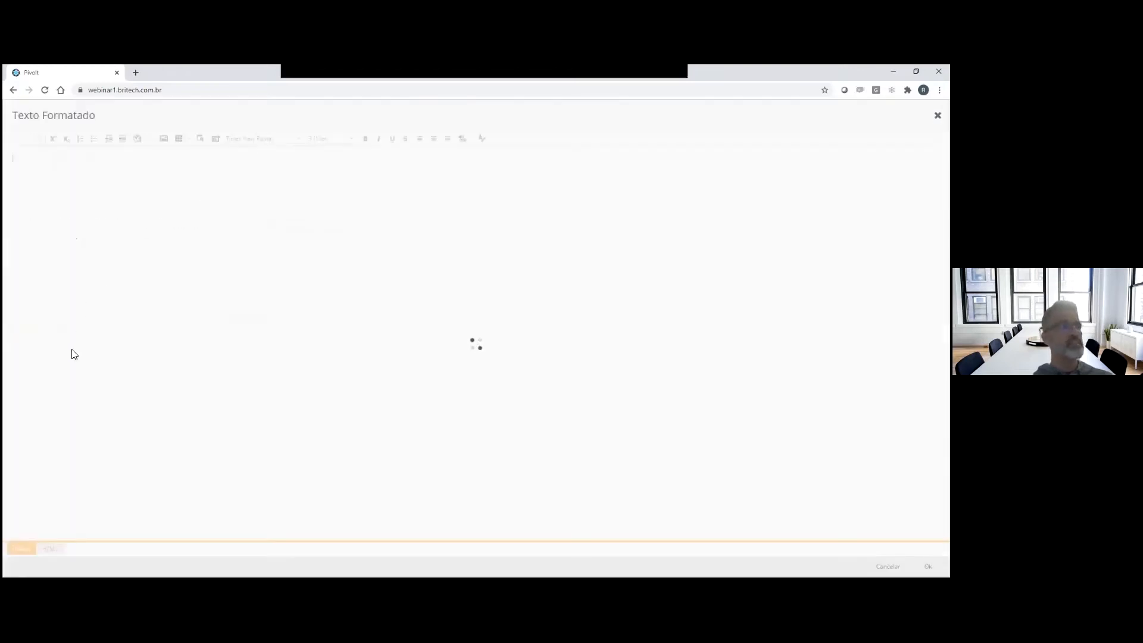
{"action": "left_click", "coordinate": [50, 548]}
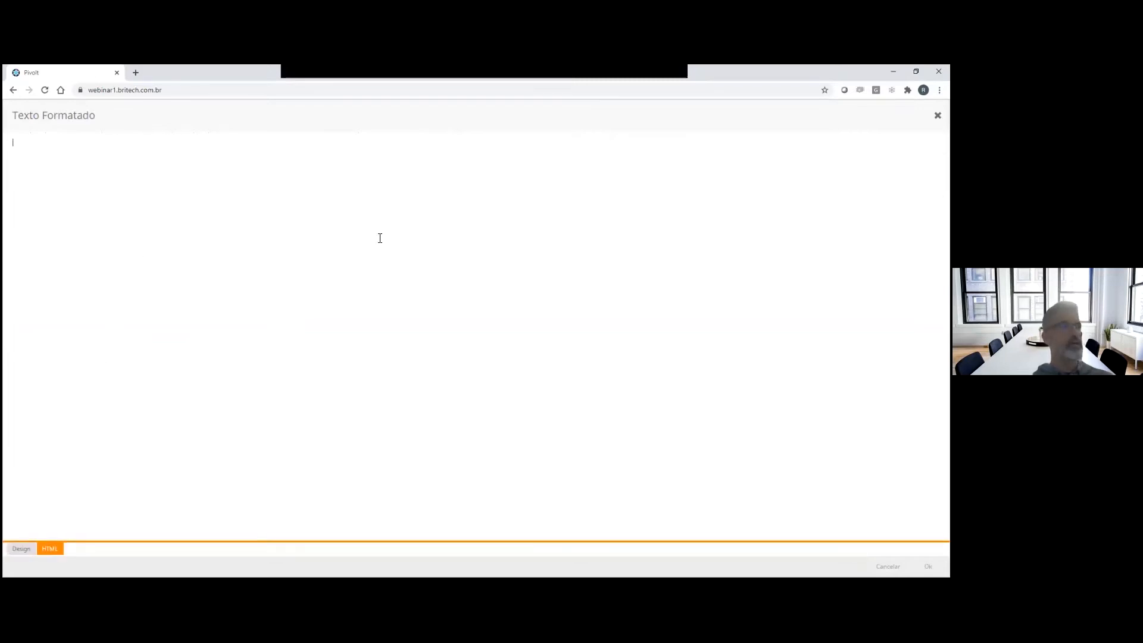
{"action": "key", "text": "ctrl+v"}
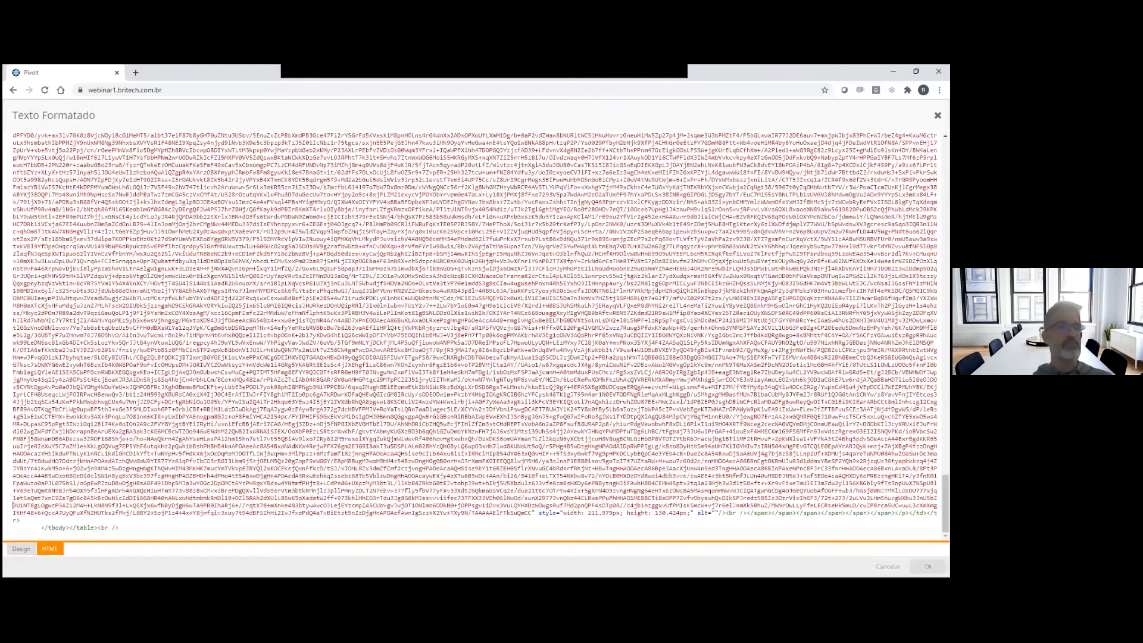
{"action": "left_click", "coordinate": [928, 566]}
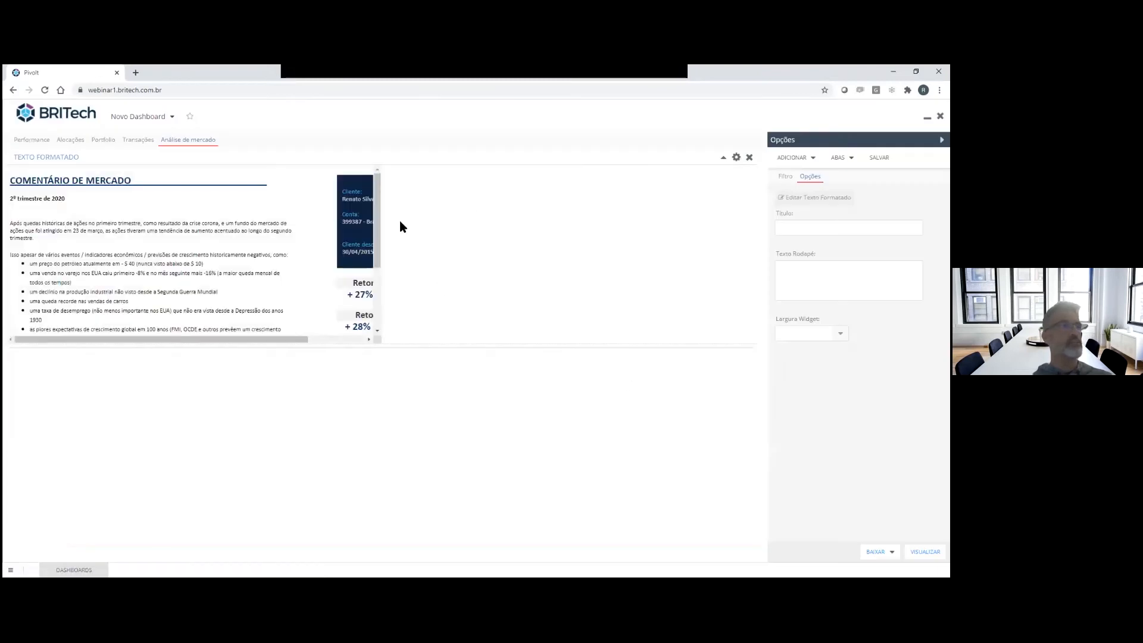
Step: Set the Texto Formatado widget's width to 100% and refresh the Análise de mercado tab
{"action": "left_click", "coordinate": [736, 157]}
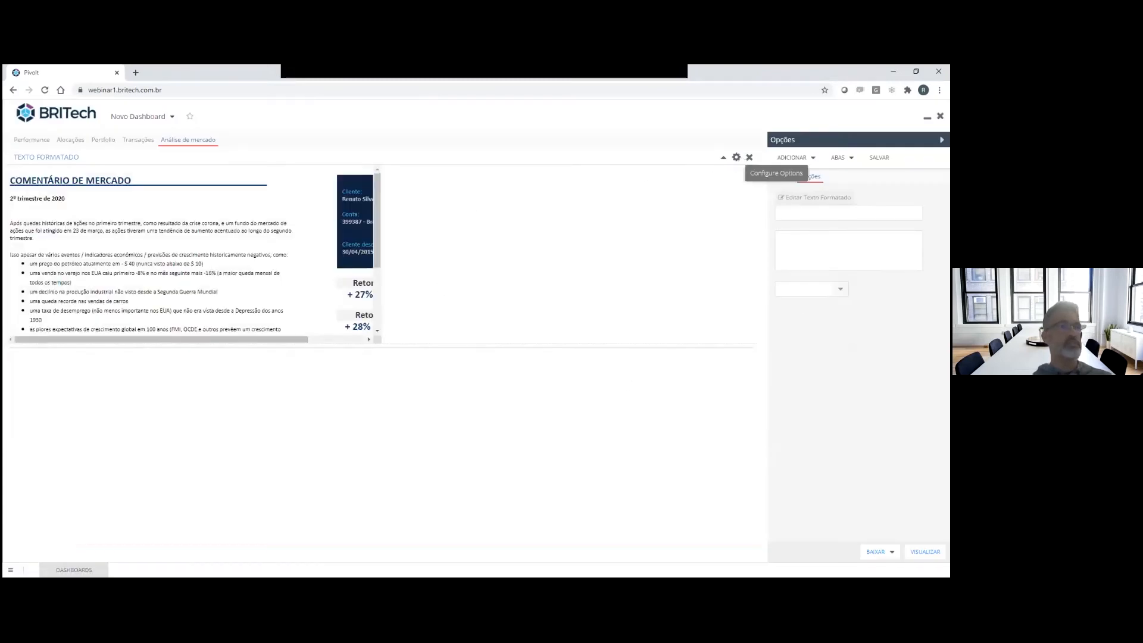
{"action": "left_click", "coordinate": [840, 334]}
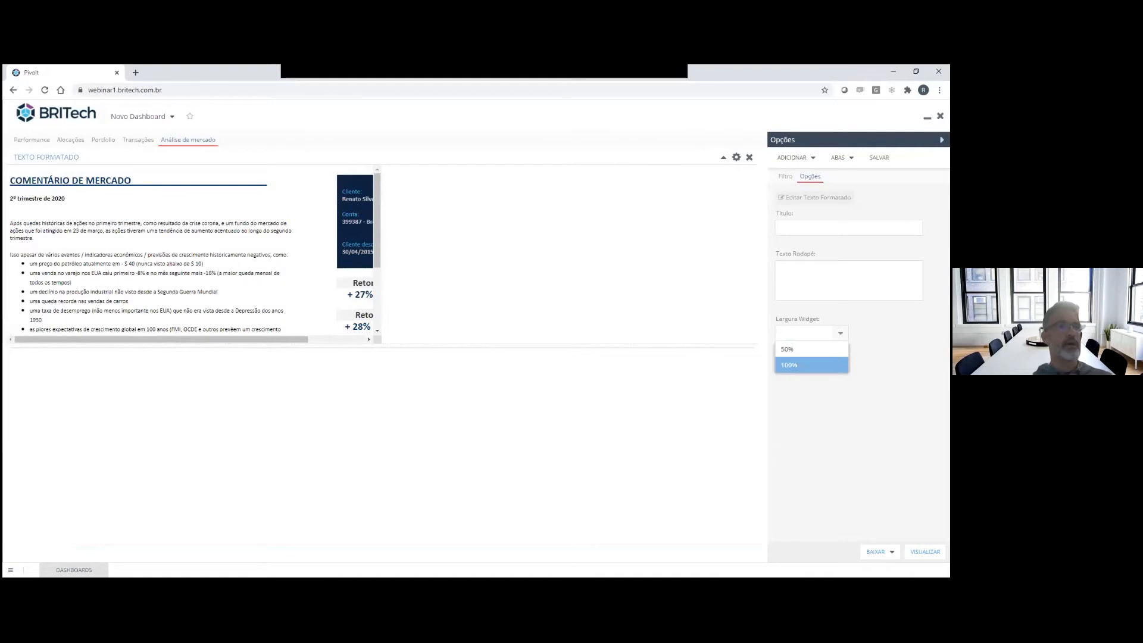
{"action": "left_click", "coordinate": [790, 365]}
{"action": "left_click", "coordinate": [189, 142]}
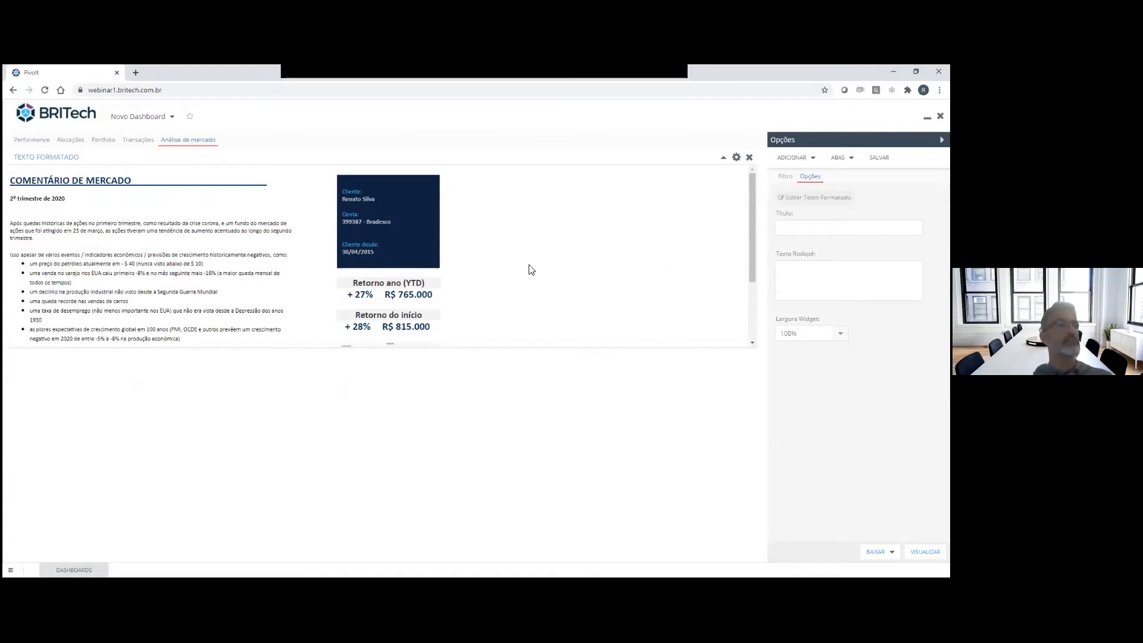
Step: Read through the market commentary and review the Performance and Alocações tabs of the dashboard
{"action": "scroll", "coordinate": [828, 236], "scroll_direction": "down", "scroll_amount": 2}
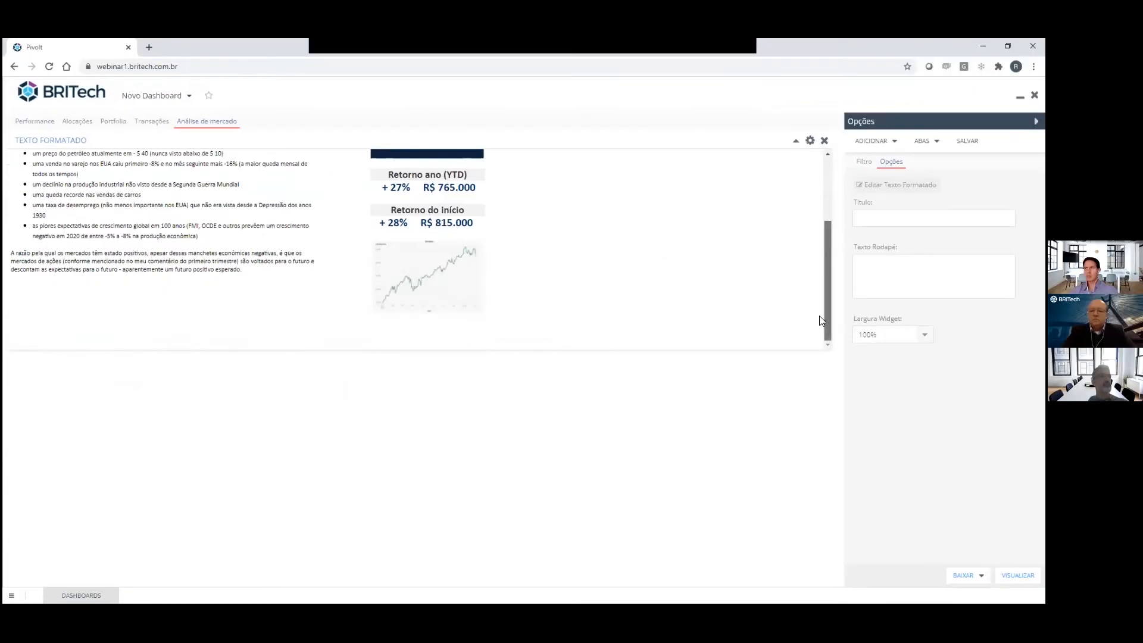
{"action": "scroll", "coordinate": [553, 238], "scroll_direction": "up", "scroll_amount": 2}
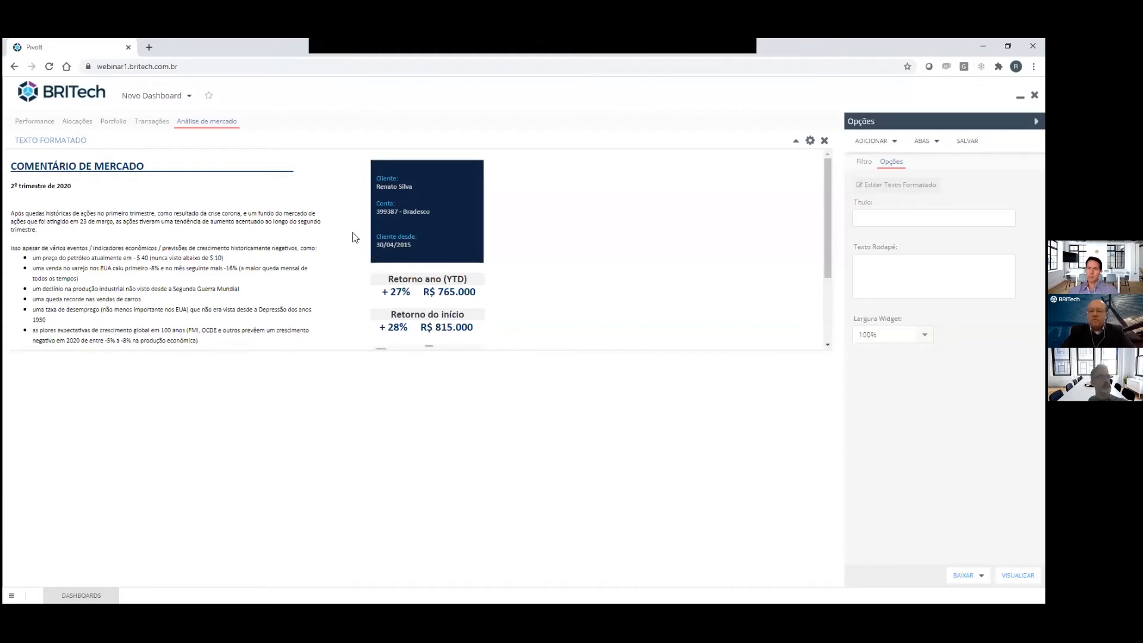
{"action": "left_click", "coordinate": [36, 123]}
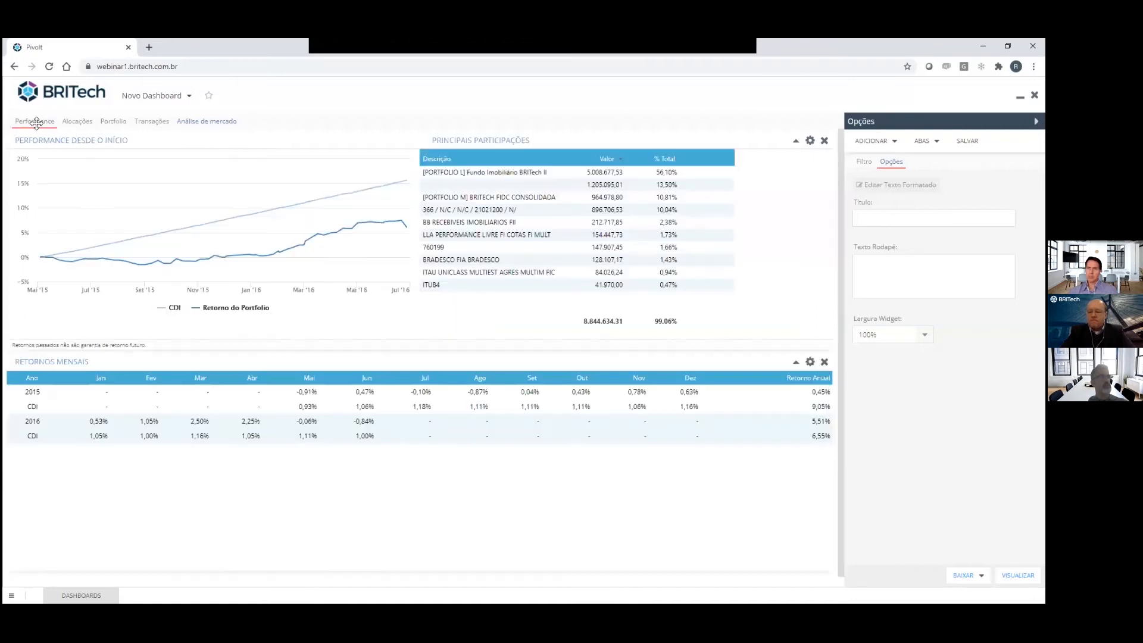
{"action": "left_click", "coordinate": [187, 121]}
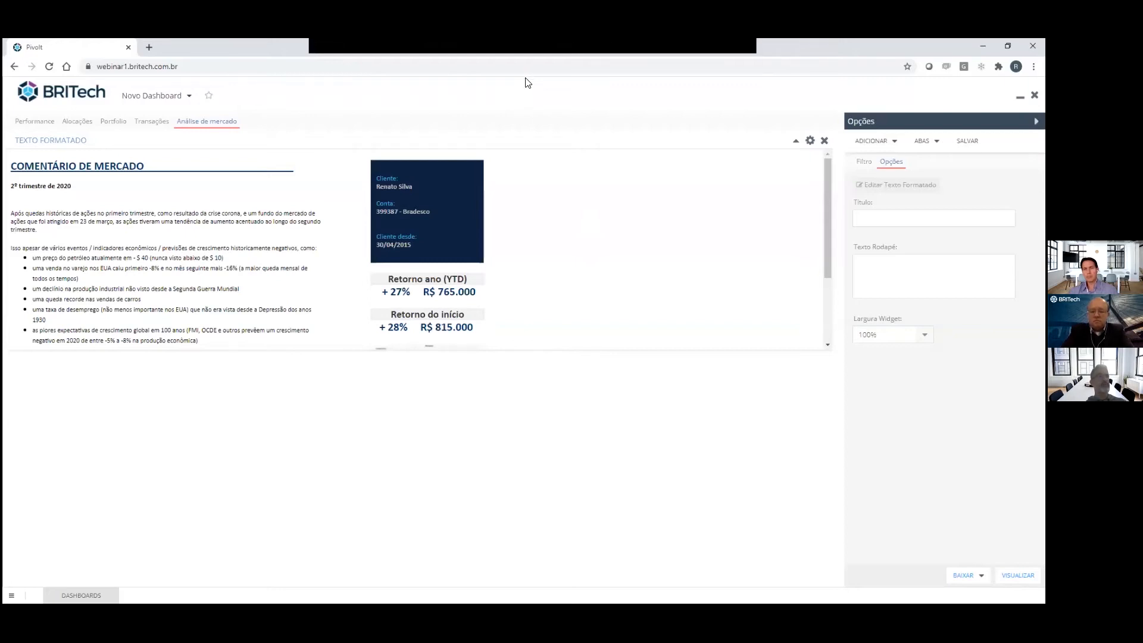
{"action": "left_click", "coordinate": [34, 124]}
{"action": "left_click", "coordinate": [72, 124]}
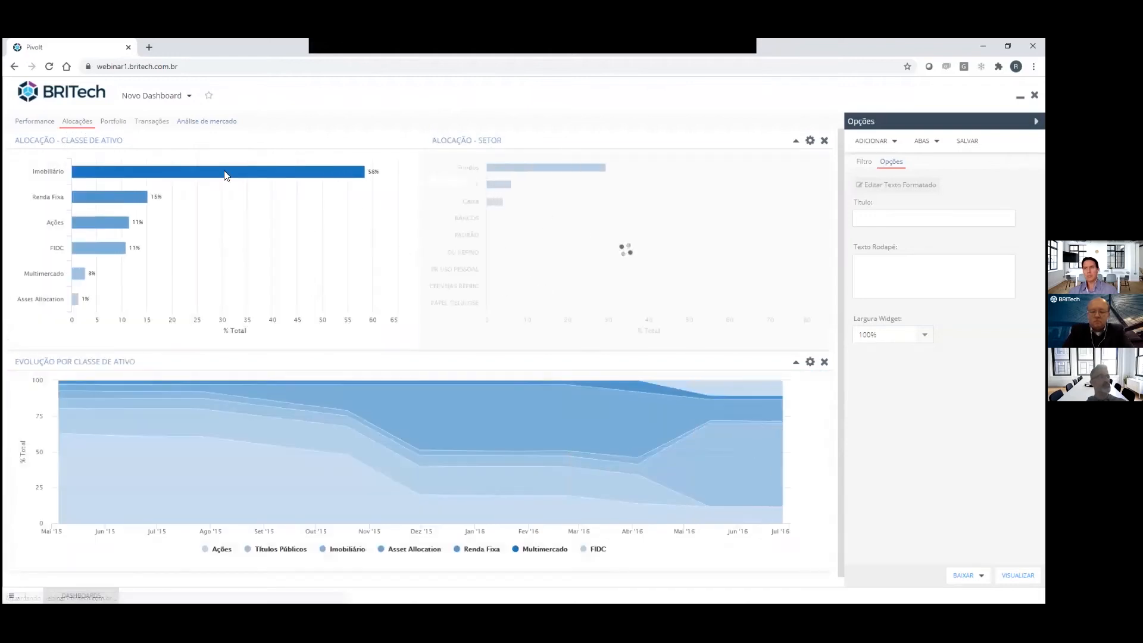
Step: Open the Portfolio tab and name the dashboard "Meu dashboard" in its properties
{"action": "left_click", "coordinate": [110, 124]}
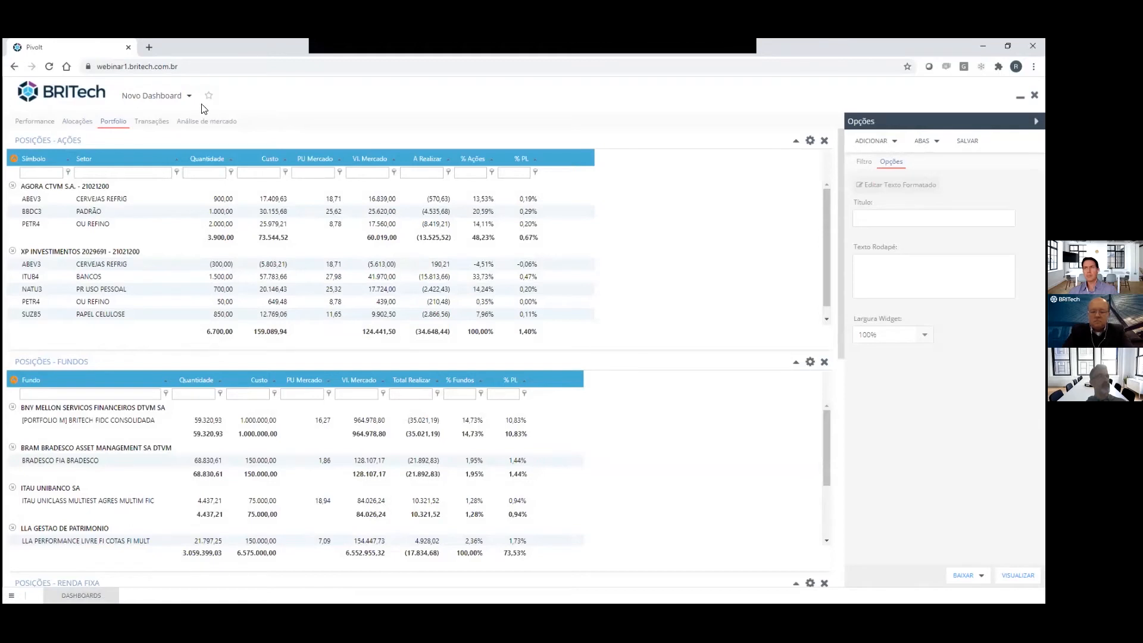
{"action": "left_click", "coordinate": [189, 95]}
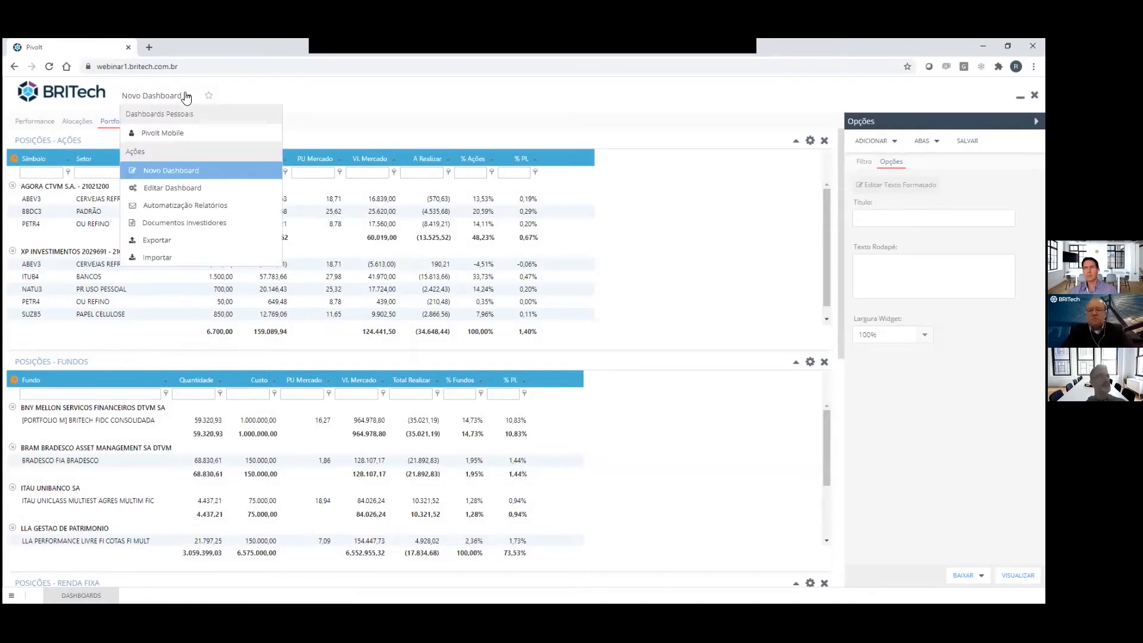
{"action": "left_click", "coordinate": [192, 187]}
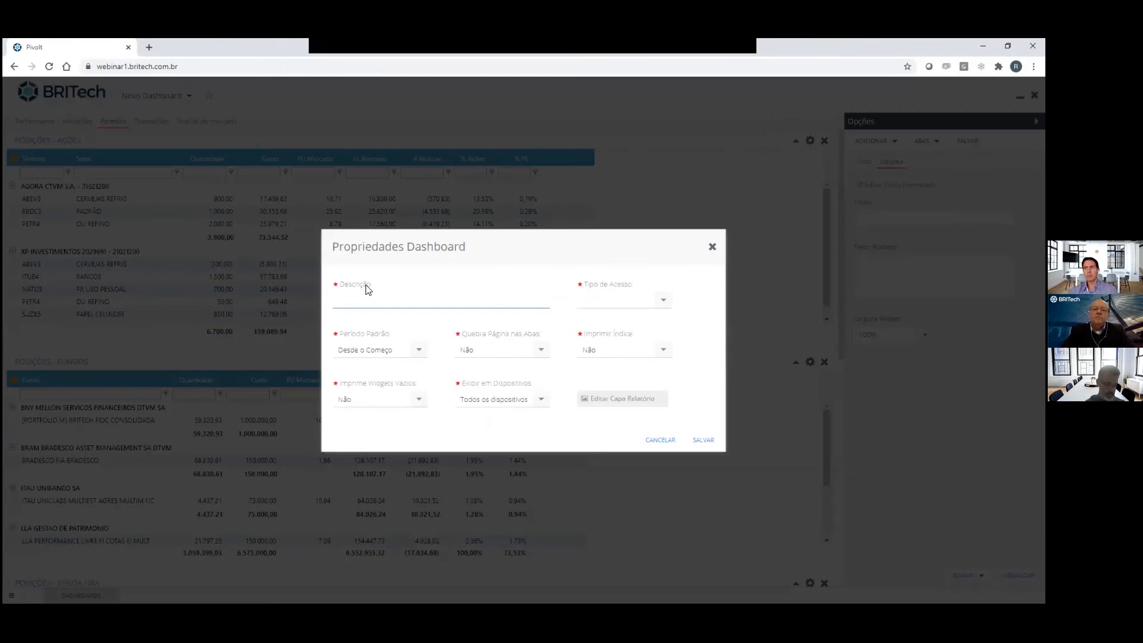
{"action": "type", "text": "Meu dashboard"}
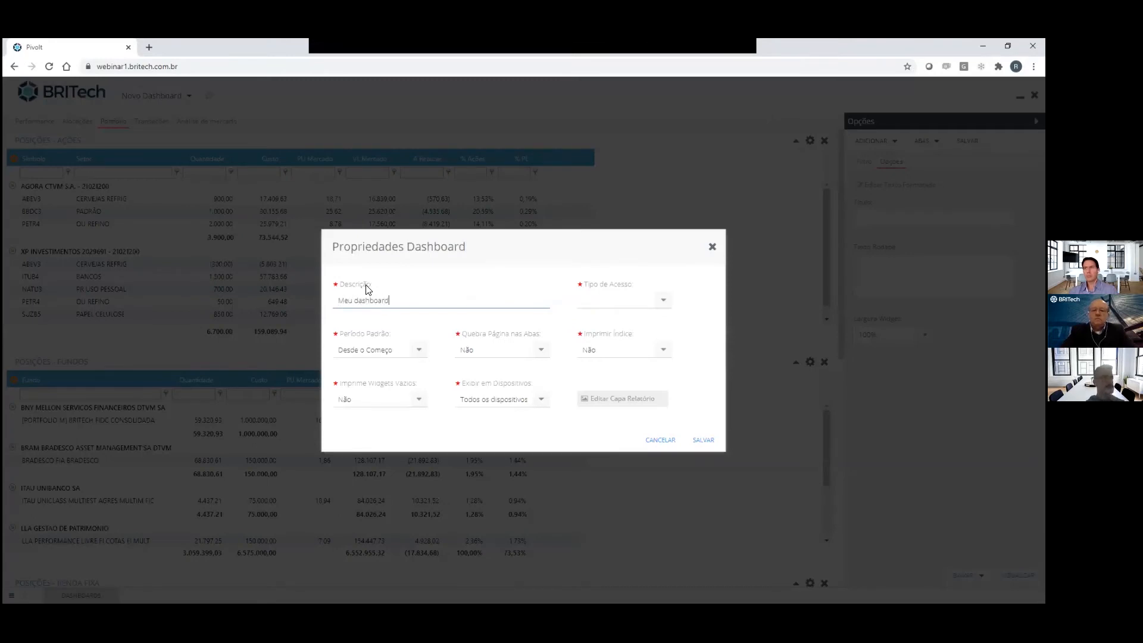
Step: Set the dashboard's access type to Público for the groups Administradores and Investidores
{"action": "left_click", "coordinate": [668, 301]}
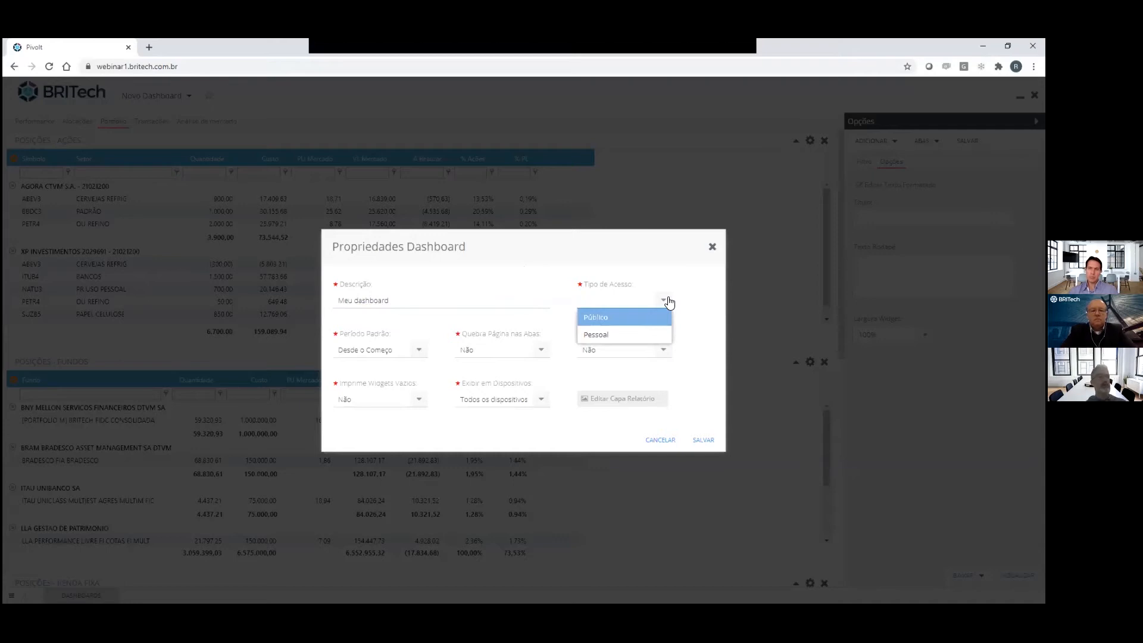
{"action": "left_click", "coordinate": [647, 320]}
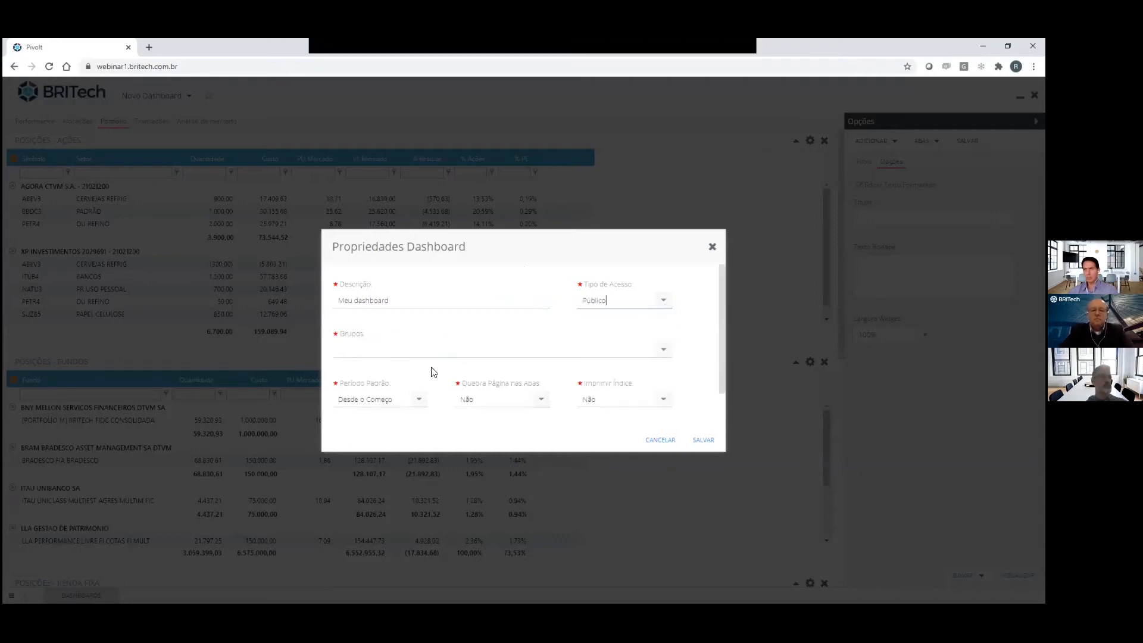
{"action": "left_click", "coordinate": [612, 366]}
{"action": "left_click", "coordinate": [596, 370]}
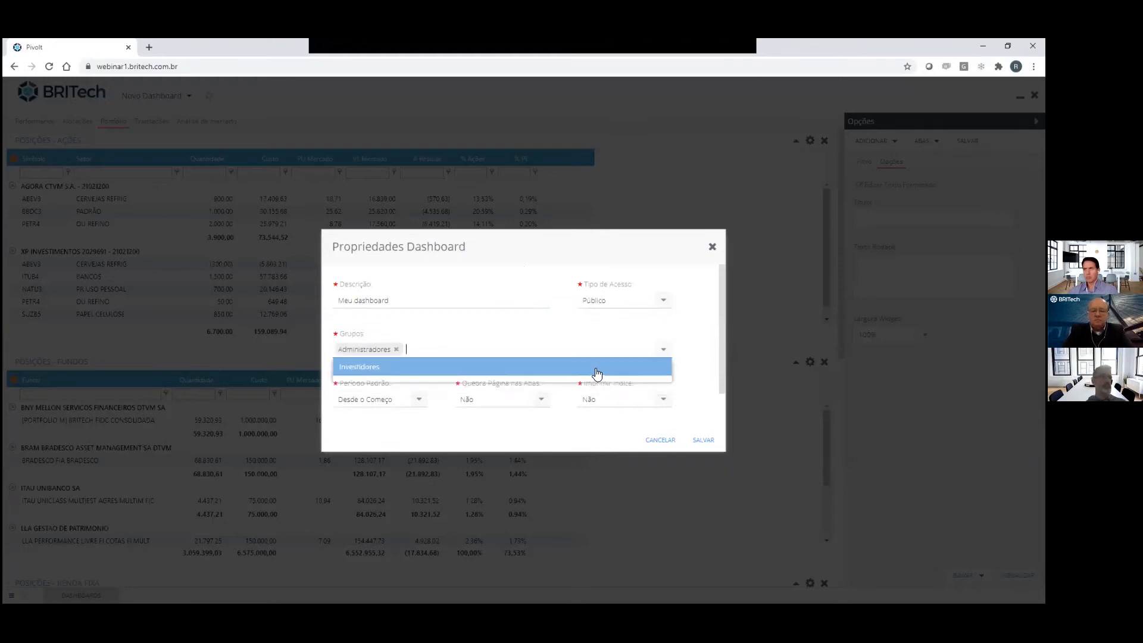
{"action": "left_click", "coordinate": [521, 370]}
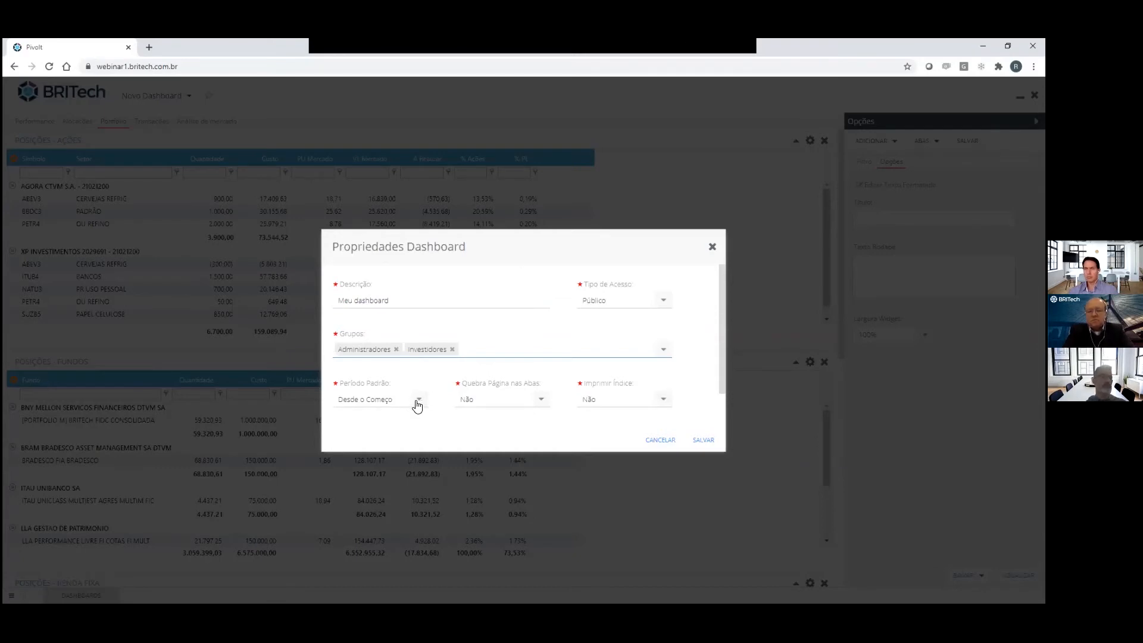
Step: Set Quebra Página nas Abas and Imprimir Índice to Sim, keeping Imprime Widgets Vazios at Não
{"action": "scroll", "coordinate": [420, 403], "scroll_direction": "down", "scroll_amount": 1}
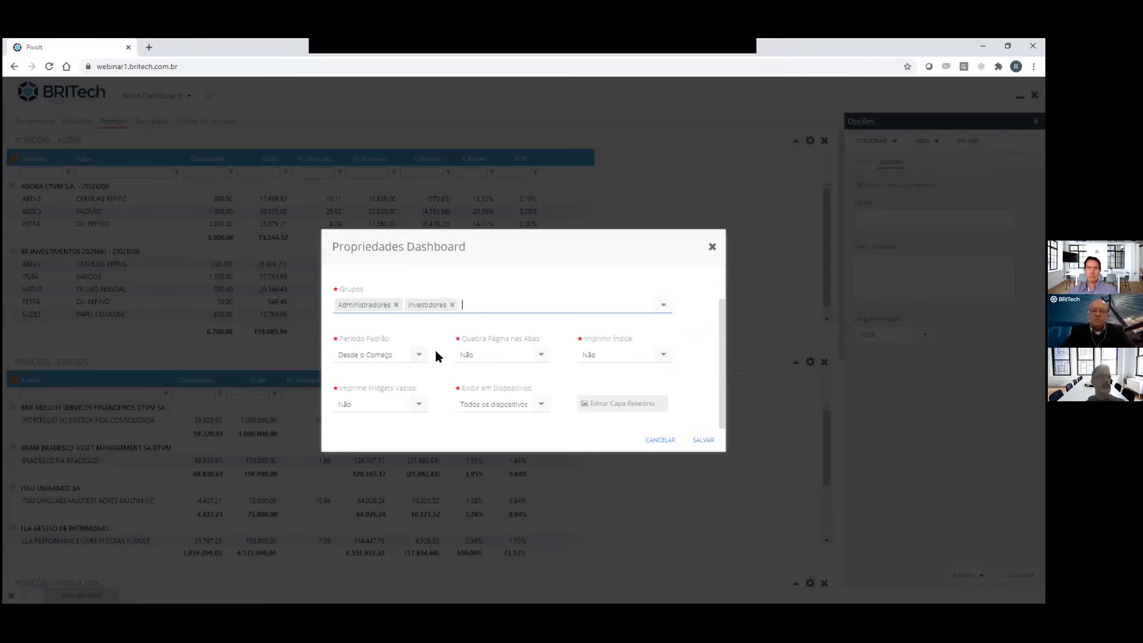
{"action": "left_click", "coordinate": [542, 357]}
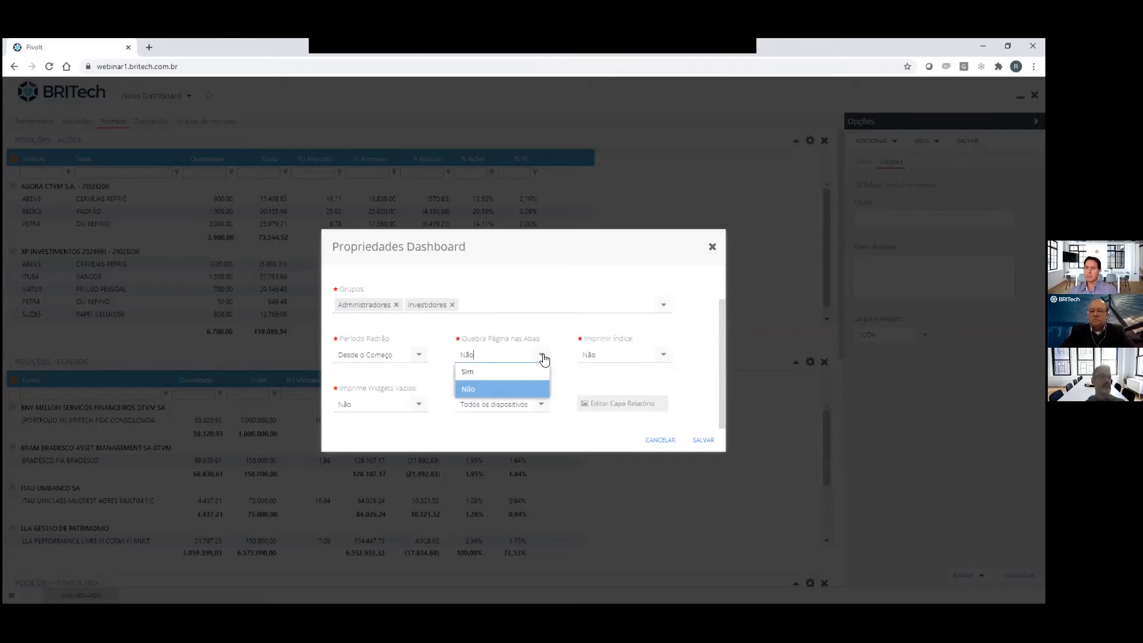
{"action": "left_click", "coordinate": [494, 375]}
{"action": "left_click", "coordinate": [663, 356]}
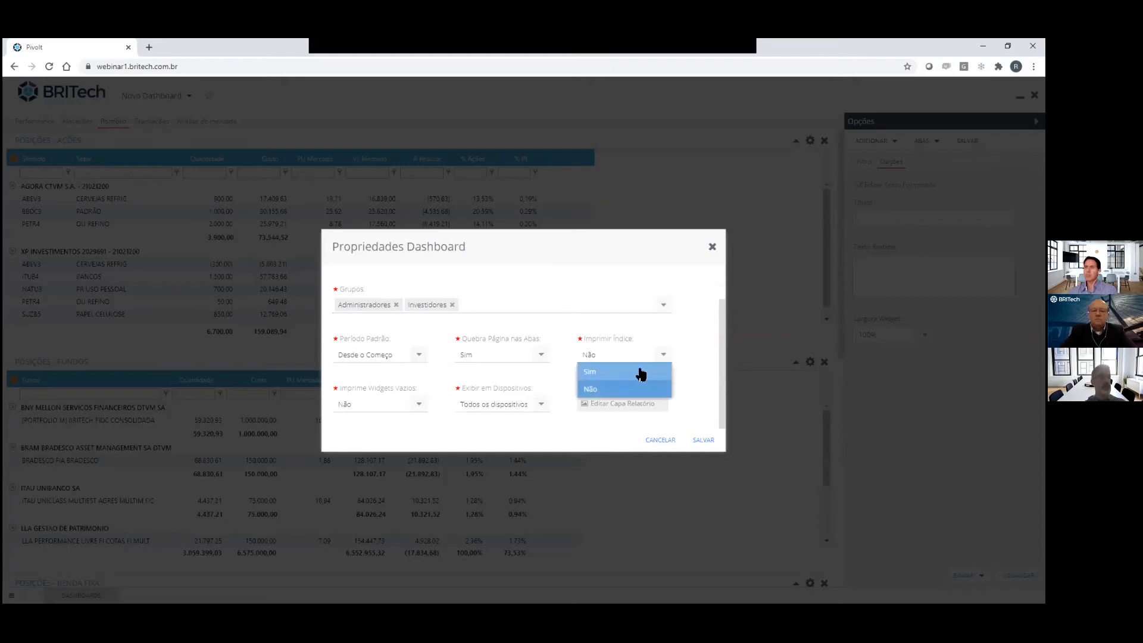
{"action": "left_click", "coordinate": [639, 371]}
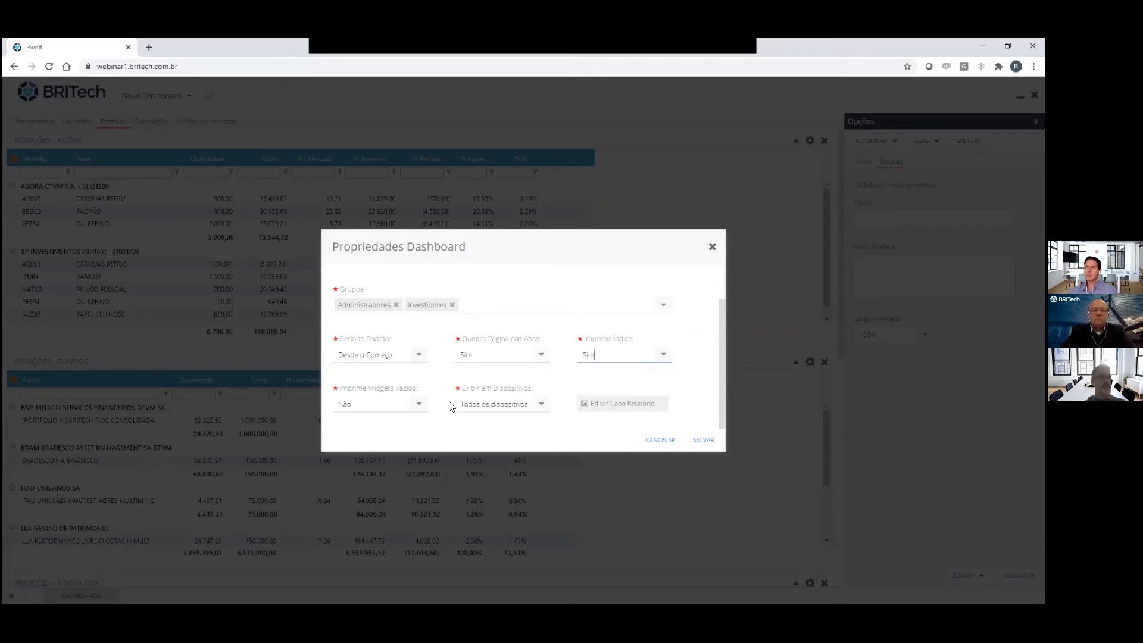
{"action": "left_click", "coordinate": [419, 406]}
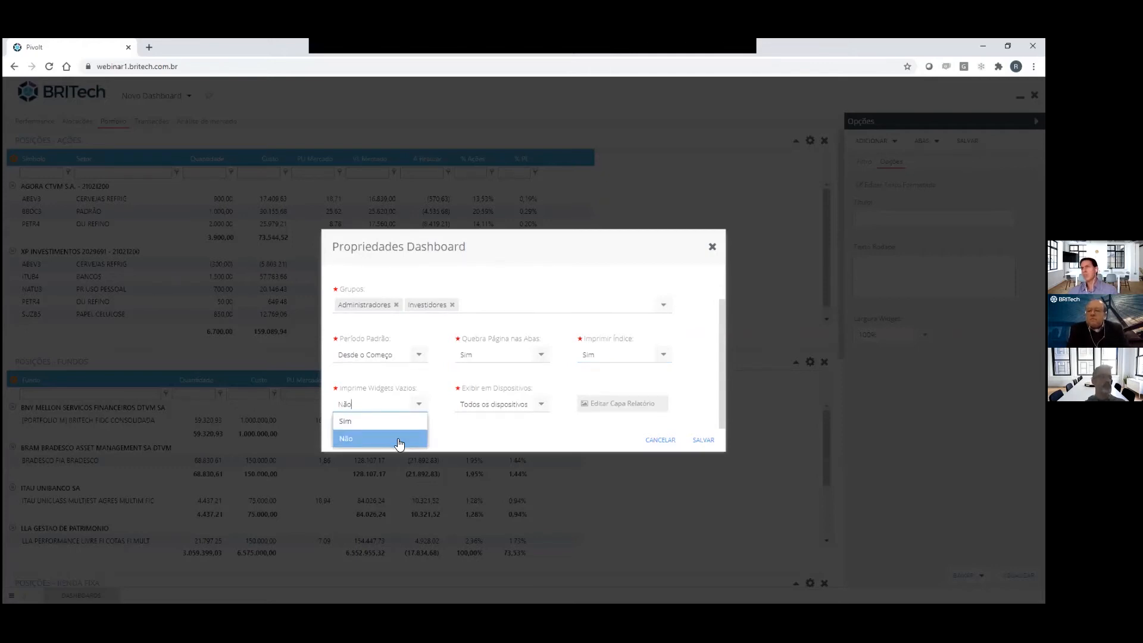
{"action": "left_click", "coordinate": [399, 441]}
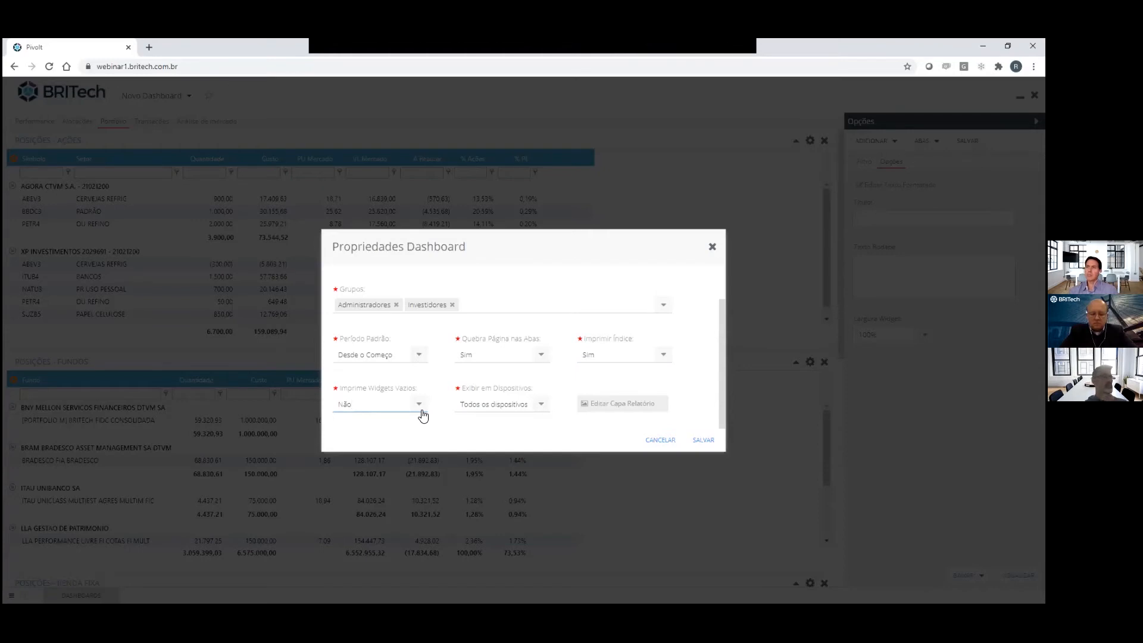
Step: Restrict the dashboard's display to Apenas Computadores and save its properties
{"action": "left_click", "coordinate": [542, 408]}
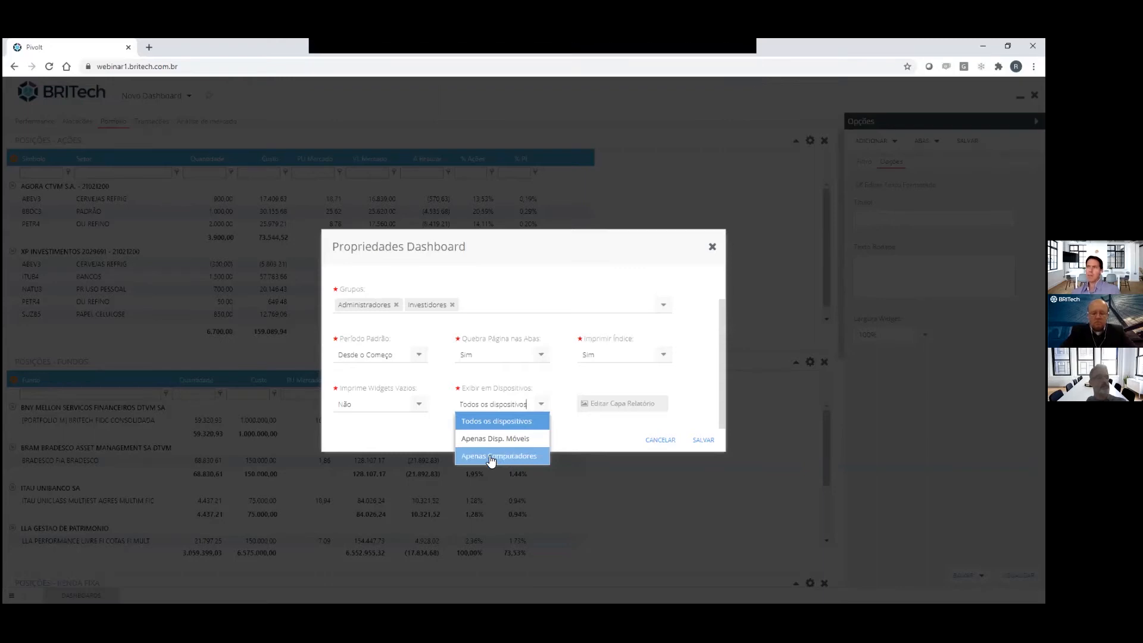
{"action": "left_click", "coordinate": [489, 456]}
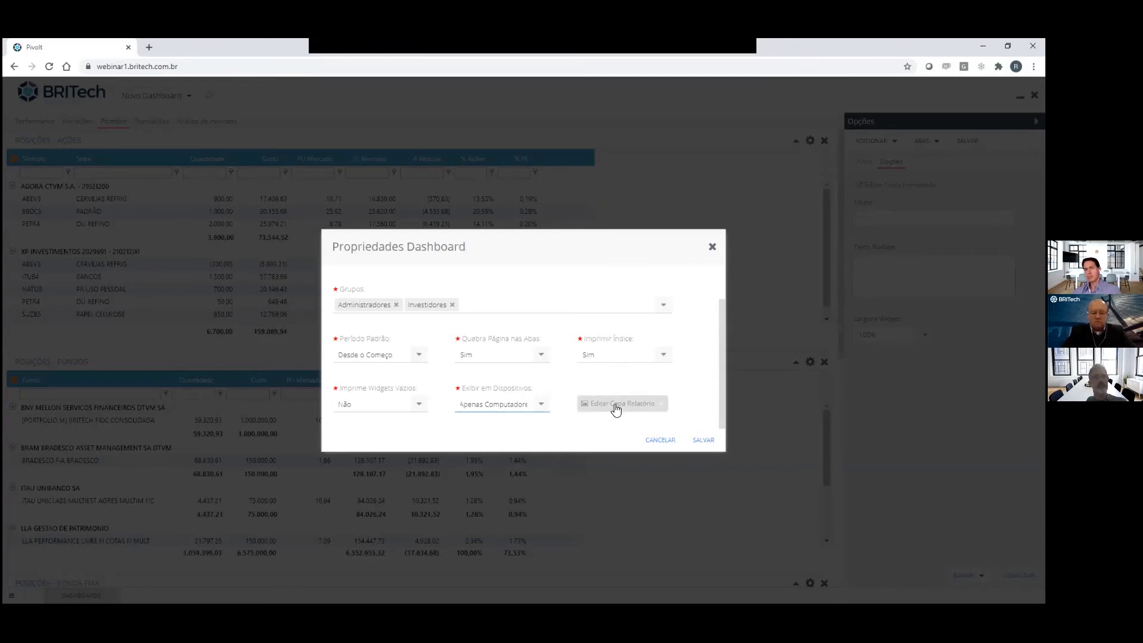
{"action": "left_click", "coordinate": [700, 441]}
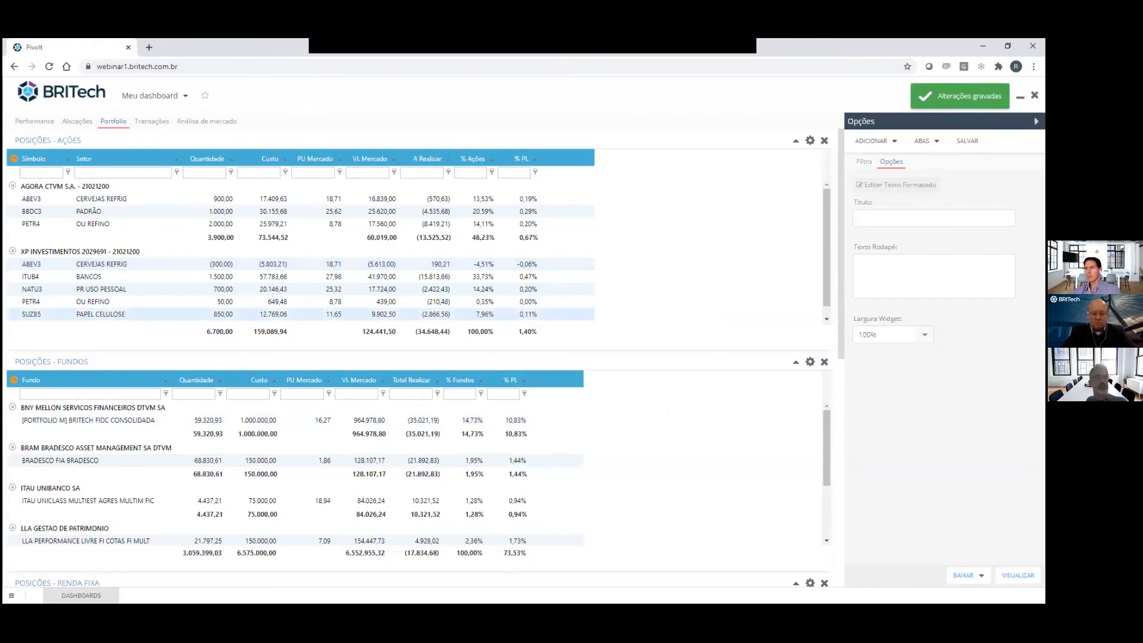
Step: Download Meu dashboard as a PDF and dismiss the browser's download bar
{"action": "left_click", "coordinate": [966, 575]}
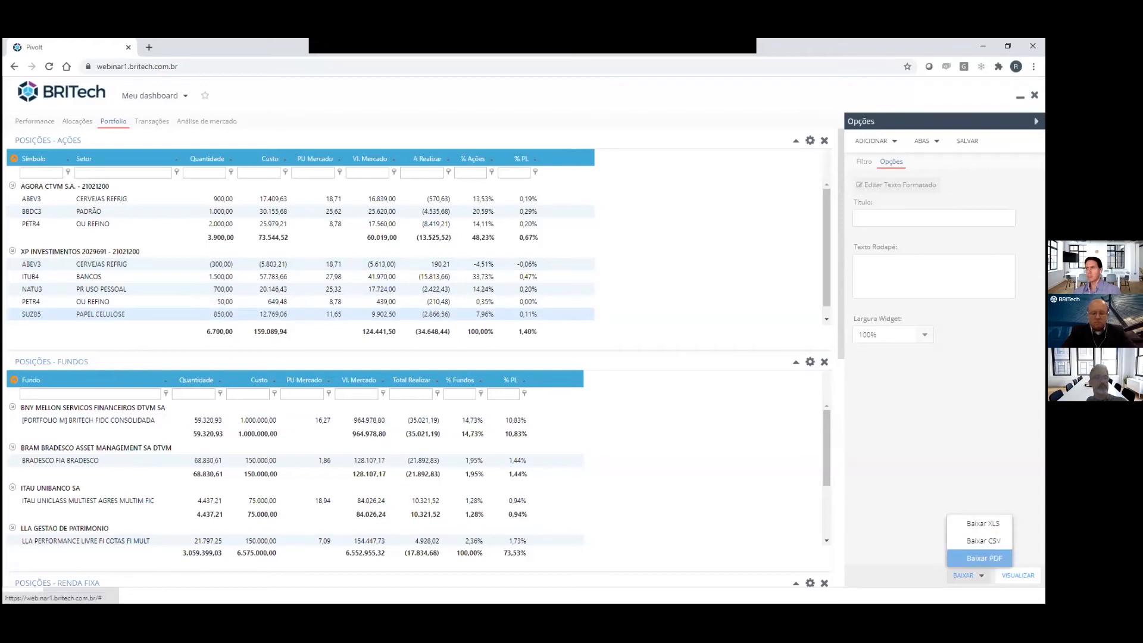
{"action": "left_click", "coordinate": [984, 558]}
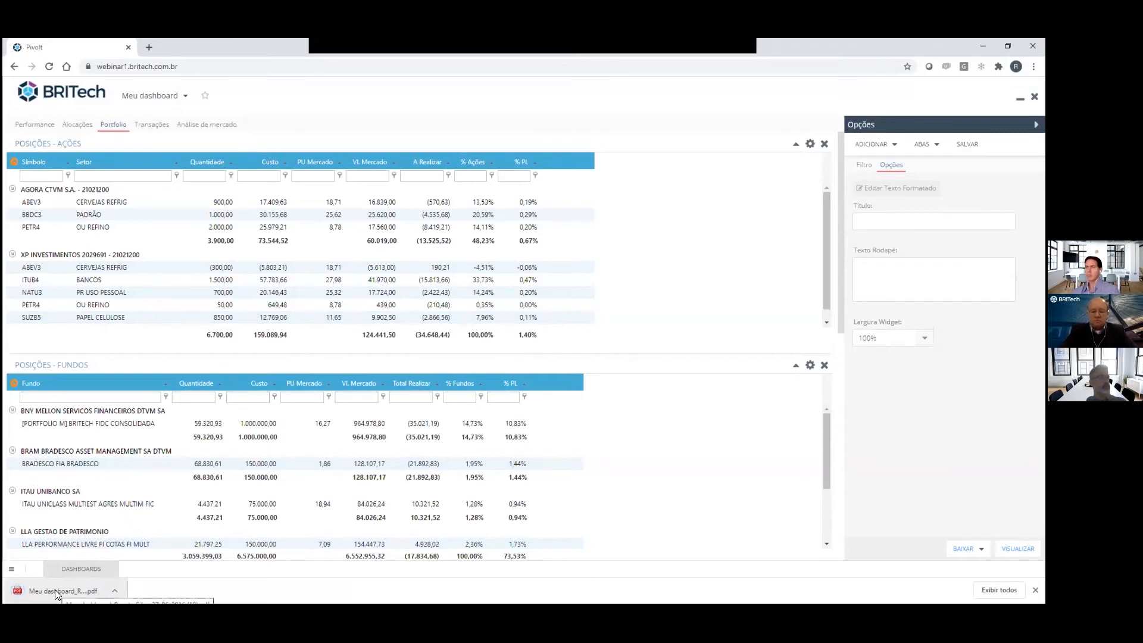
{"action": "left_click", "coordinate": [1035, 590]}
Step: Move the Análise de mercado tab ahead of the Performance tab and save the dashboard
{"action": "left_click_drag", "start_coordinate": [198, 129], "coordinate": [31, 127]}
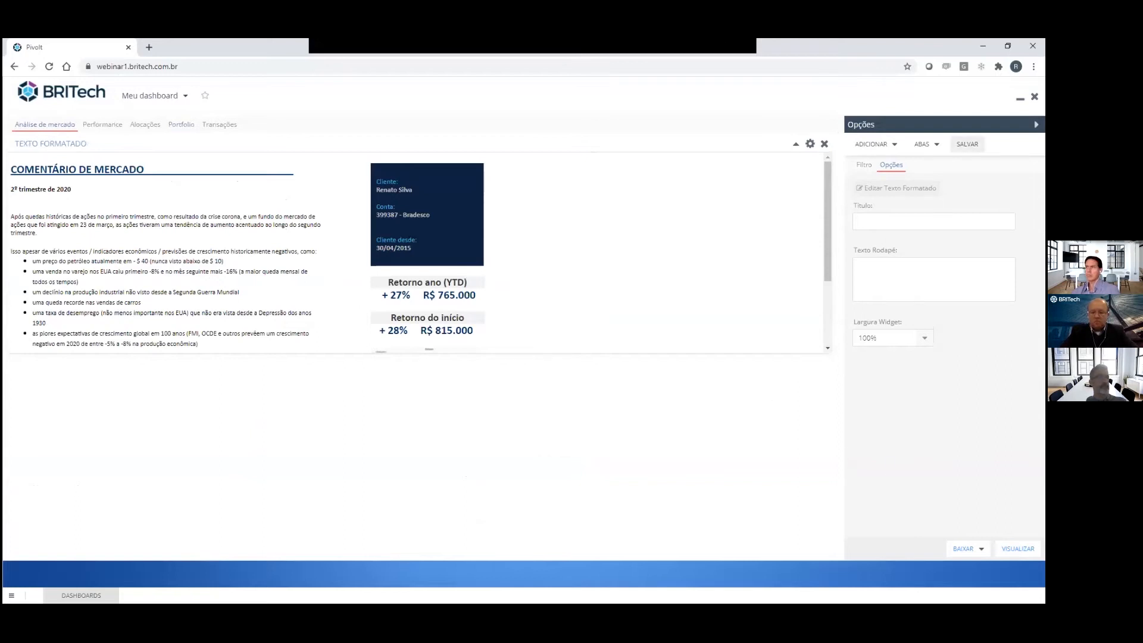
{"action": "left_click", "coordinate": [967, 144]}
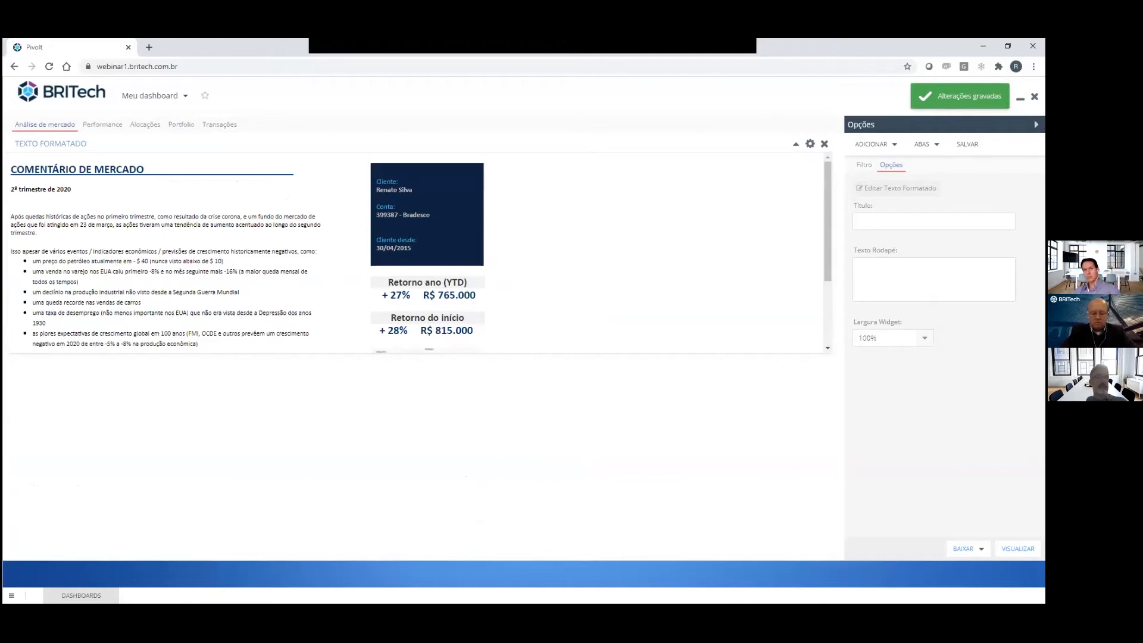
Step: Download the reordered dashboard as a PDF and review its cover, index, market commentary, performance and allocation pages
{"action": "left_click", "coordinate": [963, 548]}
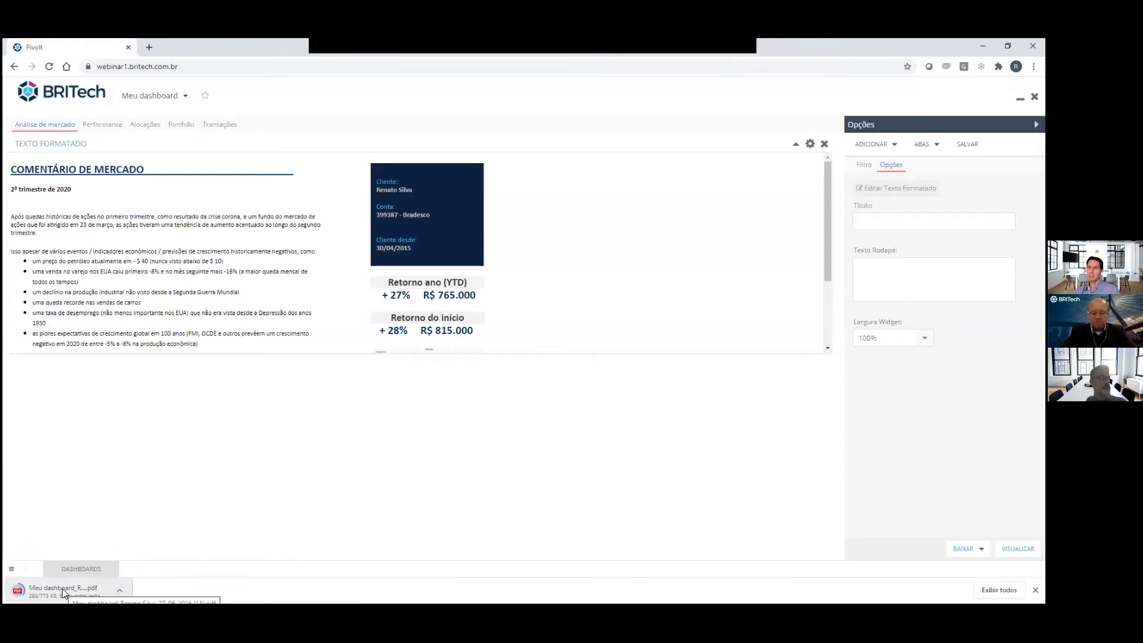
{"action": "left_click", "coordinate": [53, 588]}
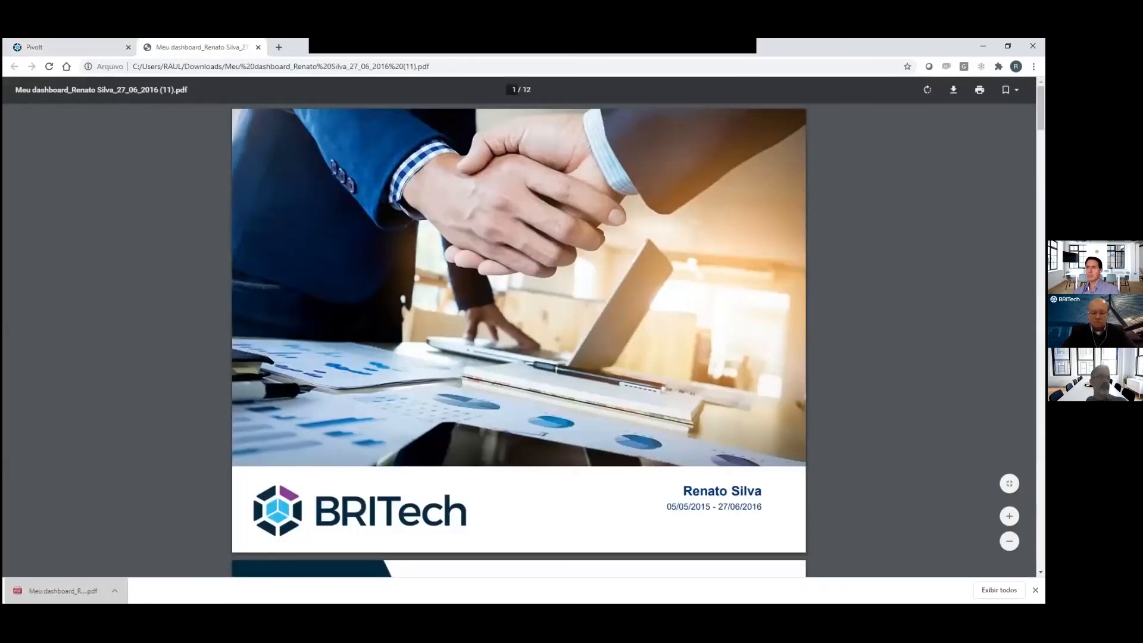
{"action": "scroll", "coordinate": [518, 351], "scroll_direction": "down", "scroll_amount": 8}
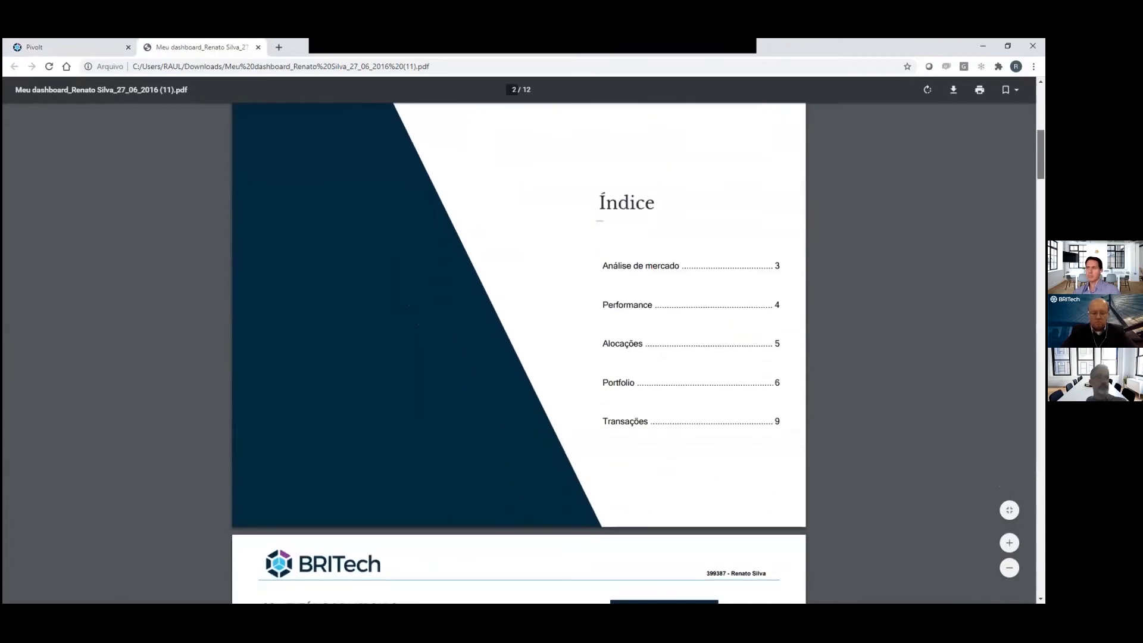
{"action": "scroll", "coordinate": [518, 352], "scroll_direction": "down", "scroll_amount": 7}
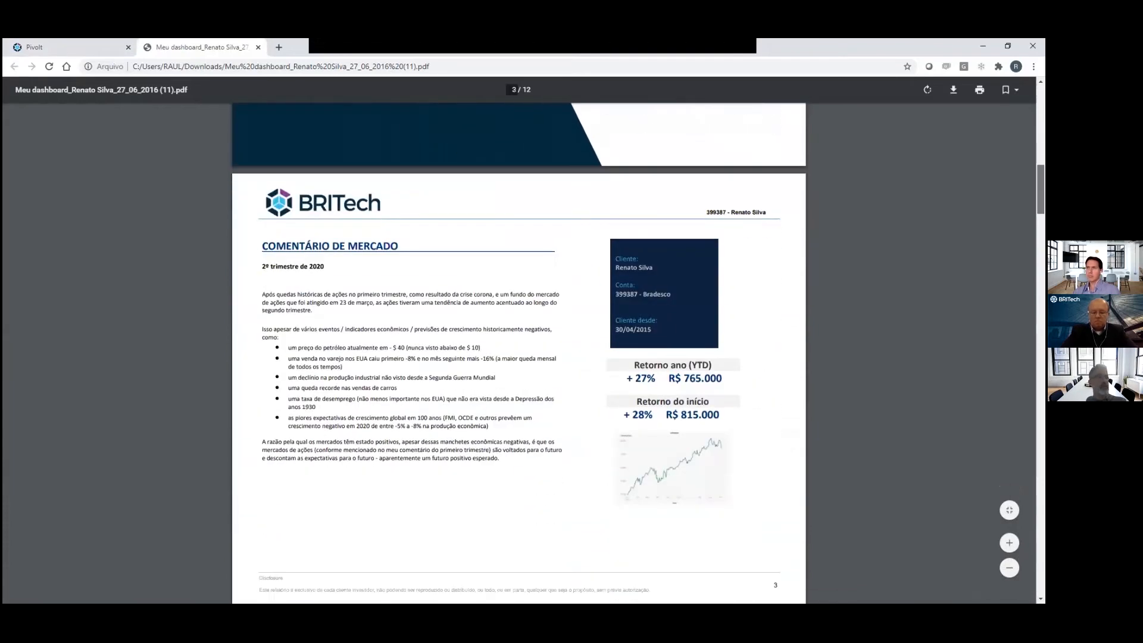
{"action": "scroll", "coordinate": [518, 352], "scroll_direction": "down", "scroll_amount": 7}
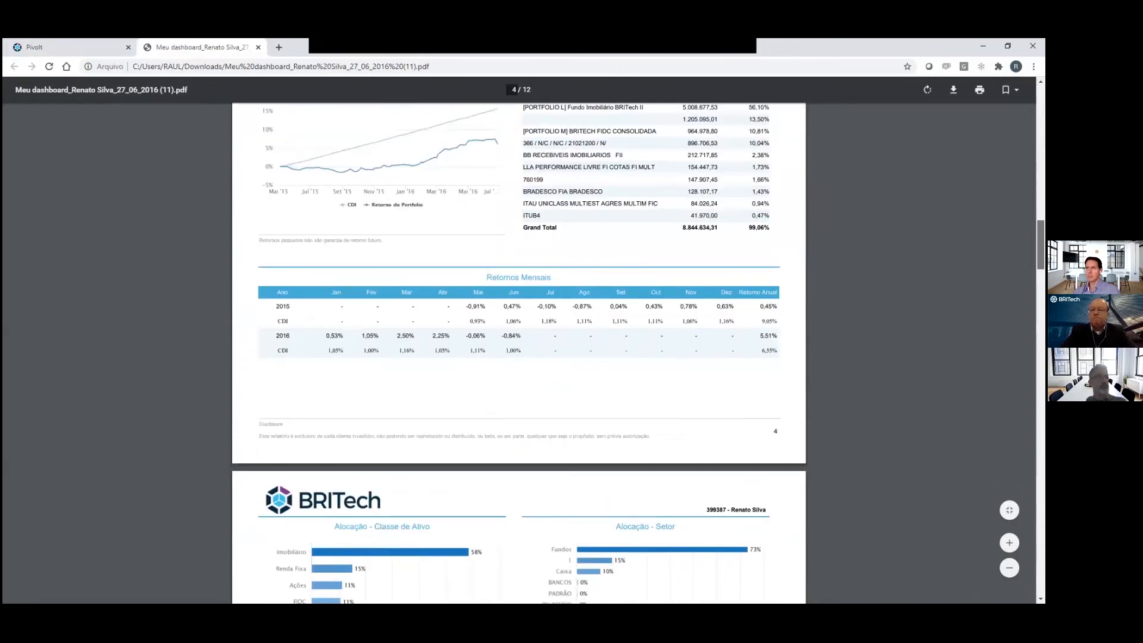
{"action": "scroll", "coordinate": [518, 352], "scroll_direction": "down", "scroll_amount": 3}
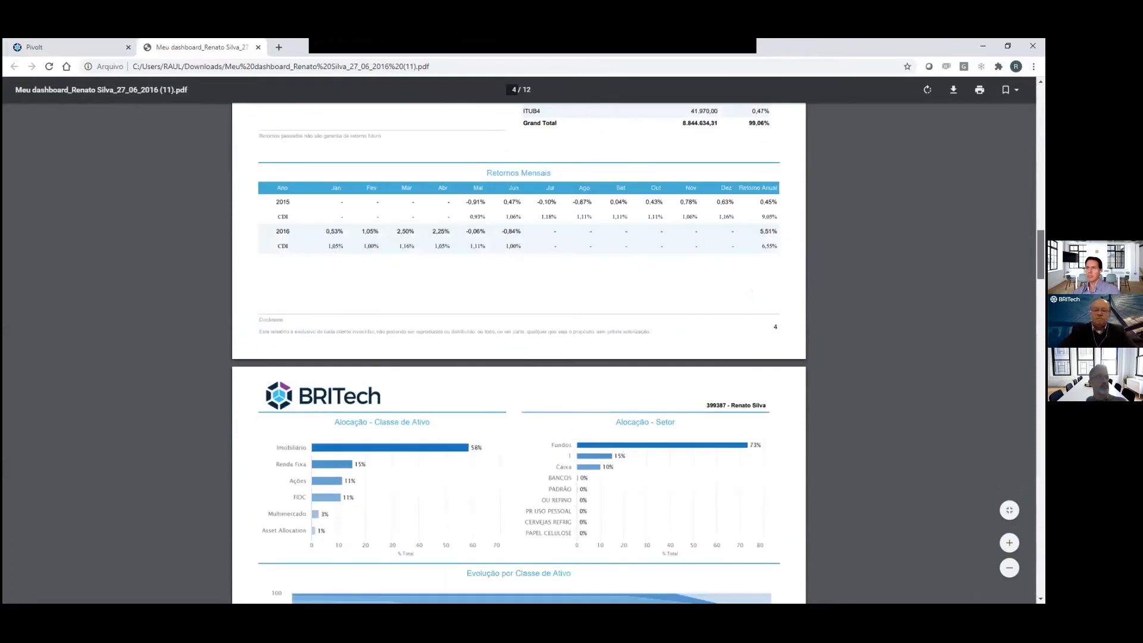
{"action": "scroll", "coordinate": [519, 351], "scroll_direction": "down", "scroll_amount": 3}
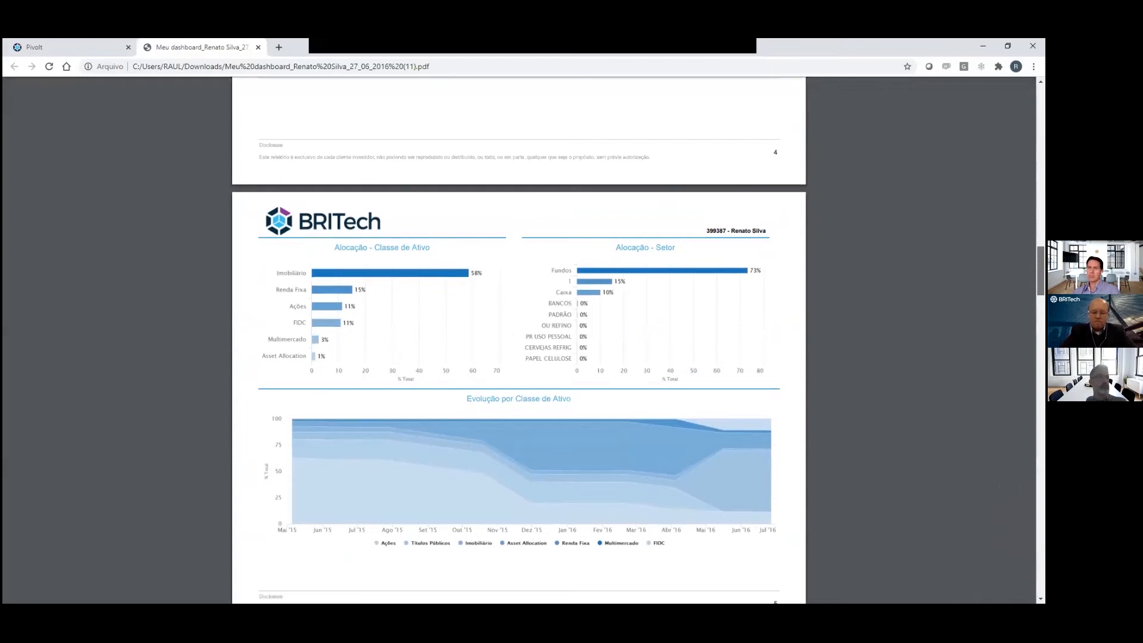
{"action": "scroll", "coordinate": [279, 394], "scroll_direction": "up", "scroll_amount": 10}
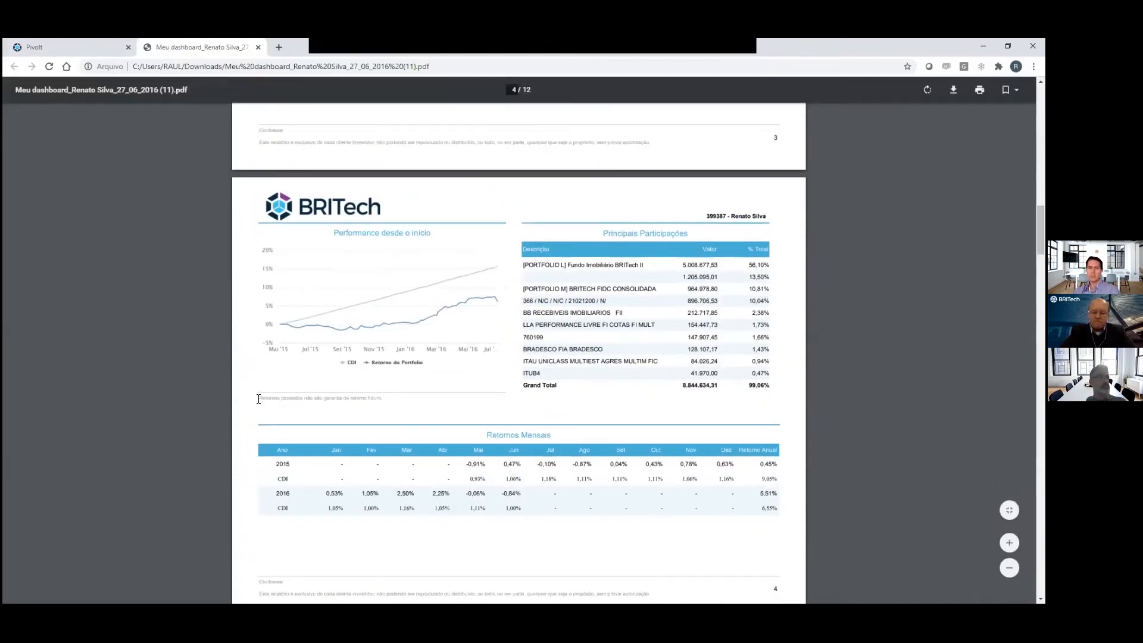
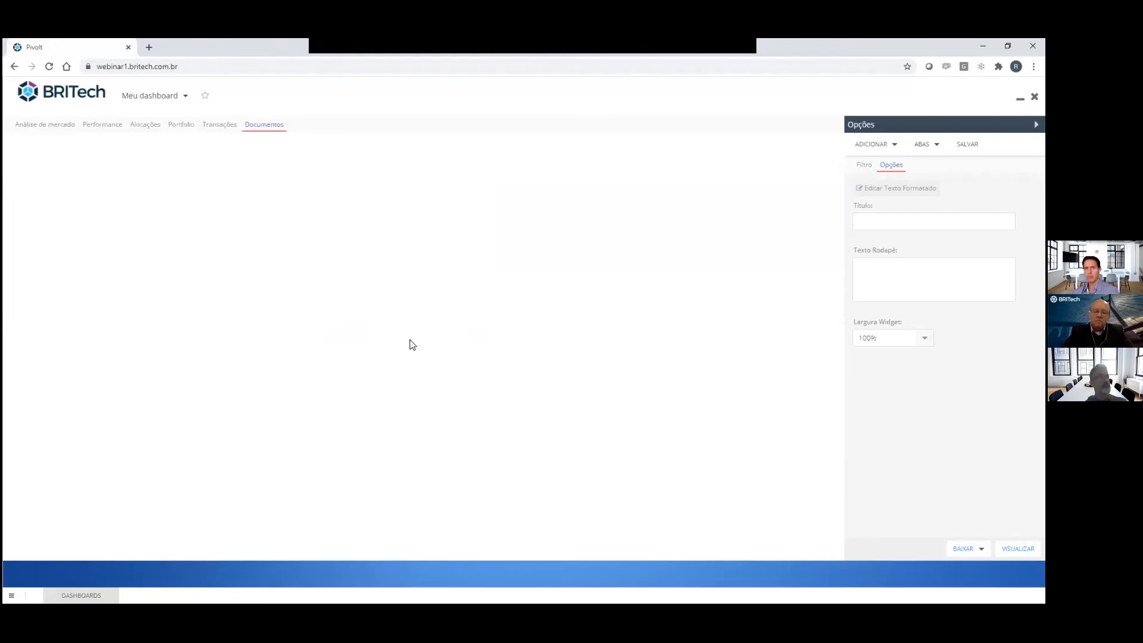
Step: Add a Documentos Investidor widget to the Documentos tab and expand its Lâminas de fundo folder
{"action": "left_click", "coordinate": [871, 144]}
{"action": "scroll", "coordinate": [916, 206], "scroll_direction": "up", "scroll_amount": 2}
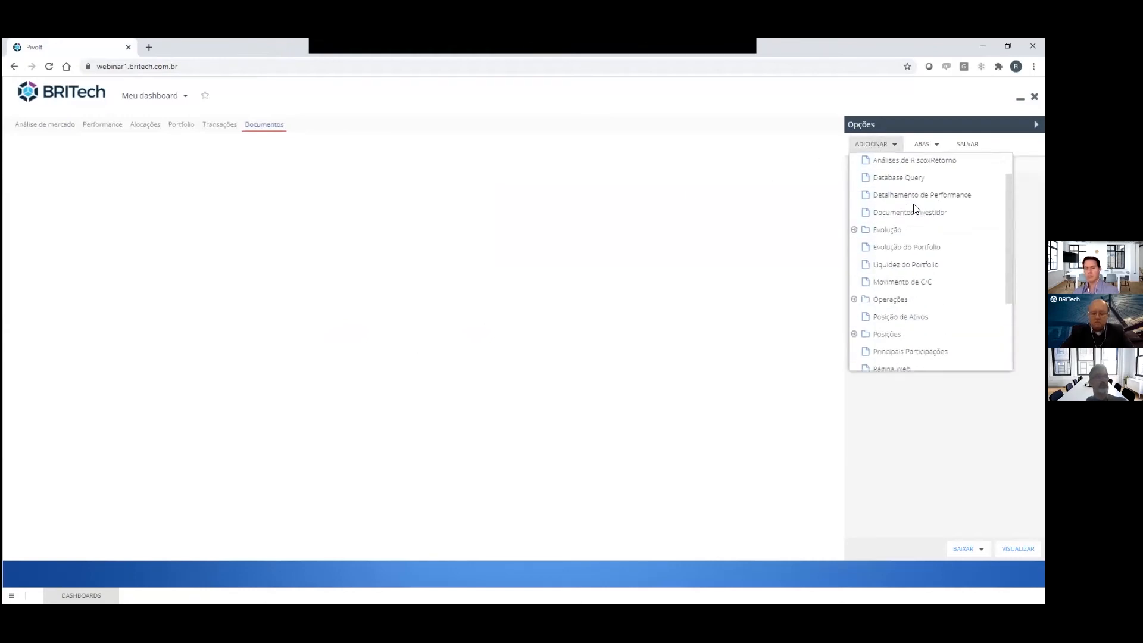
{"action": "left_click", "coordinate": [911, 213]}
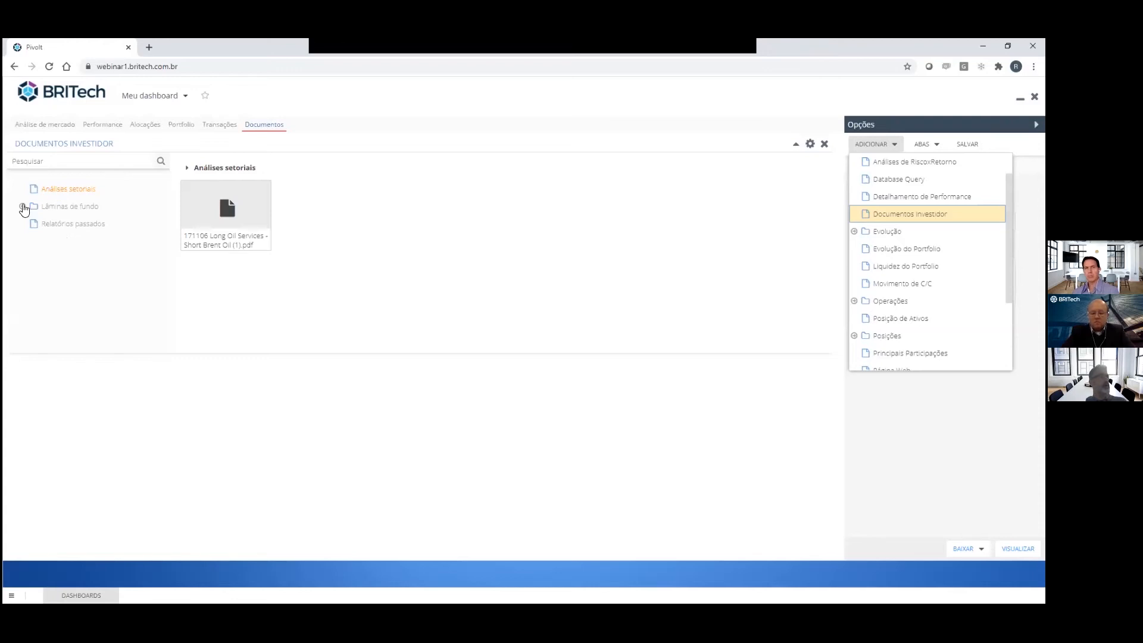
{"action": "left_click", "coordinate": [23, 206]}
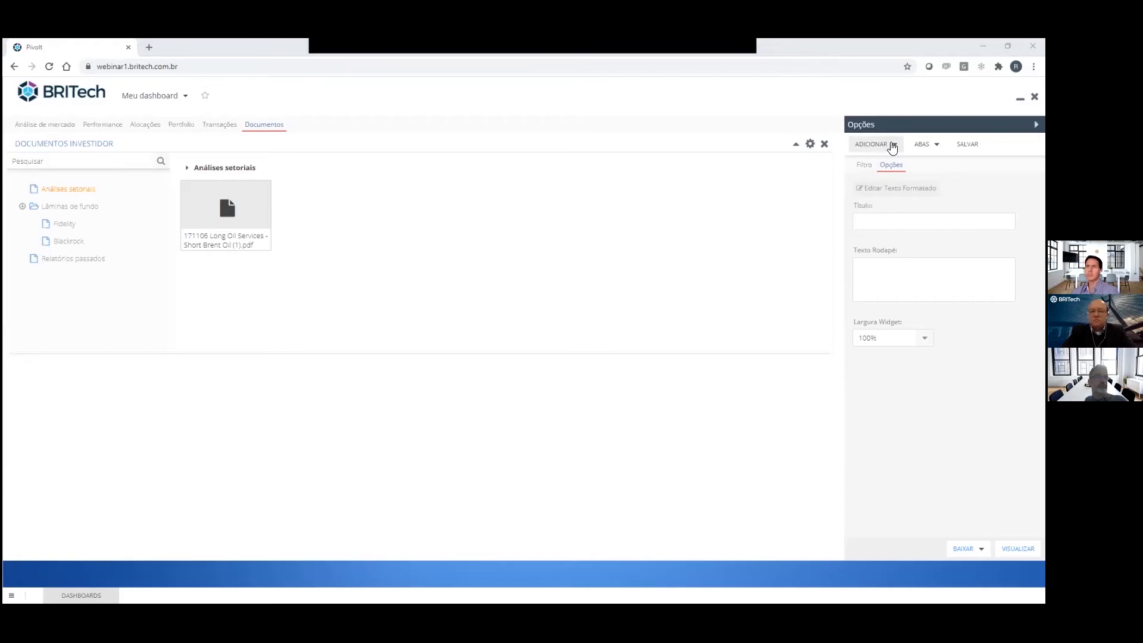
{"action": "left_click", "coordinate": [892, 146]}
{"action": "scroll", "coordinate": [902, 196], "scroll_direction": "down", "scroll_amount": 4}
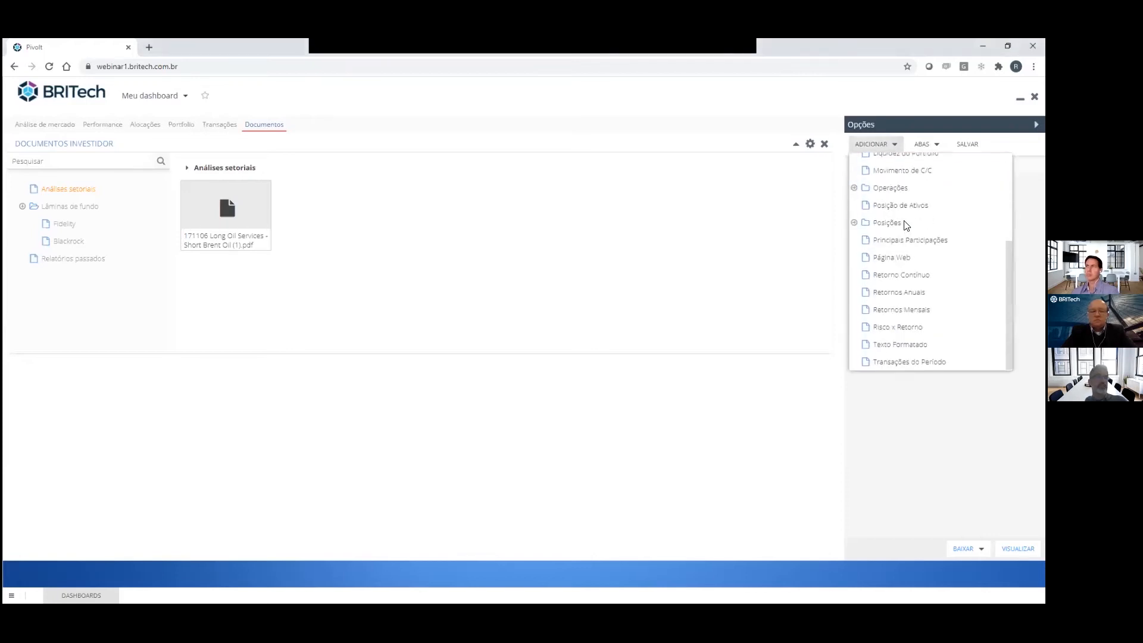
{"action": "scroll", "coordinate": [917, 222], "scroll_direction": "up", "scroll_amount": 4}
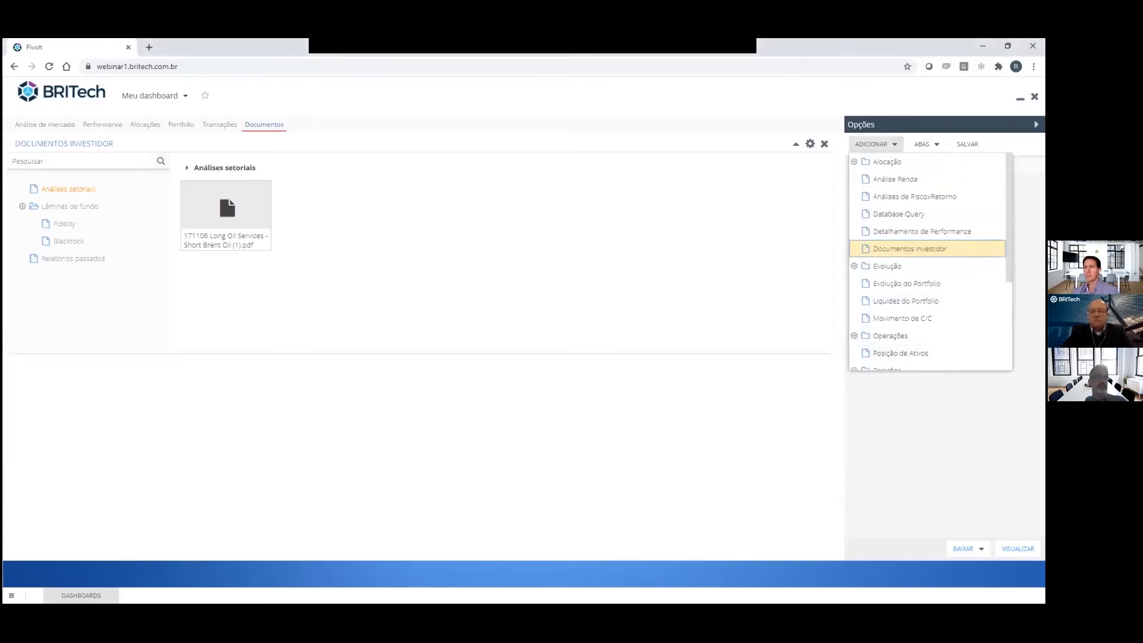
Step: Close Meu dashboard and open the Relatório settings within the admin configurations
{"action": "left_click", "coordinate": [910, 249]}
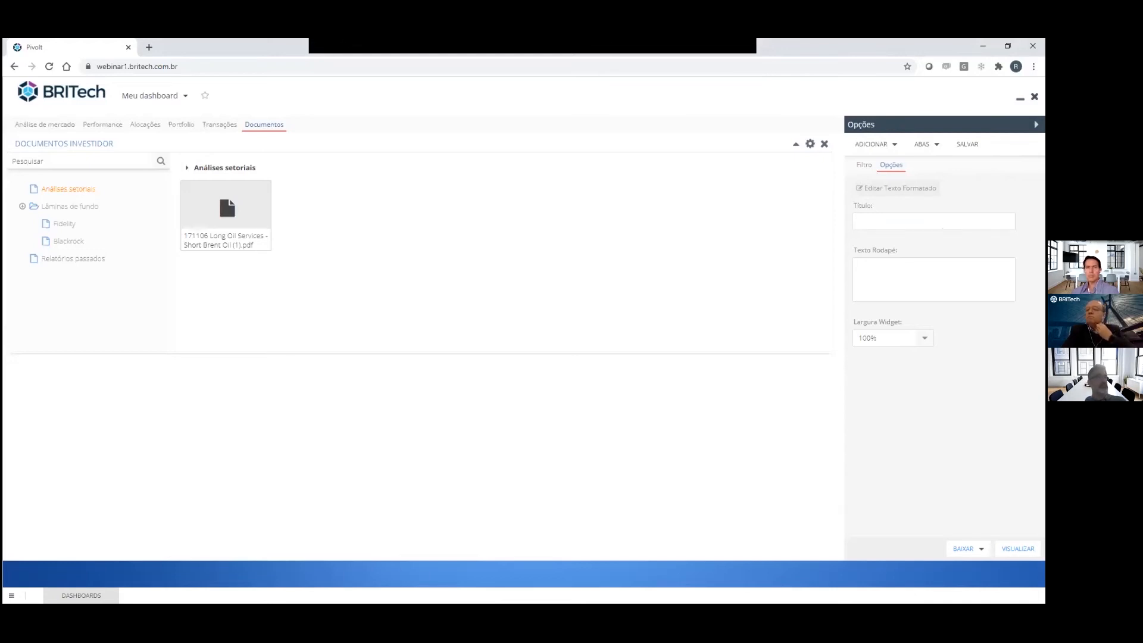
{"action": "left_click", "coordinate": [1034, 97]}
{"action": "left_click", "coordinate": [11, 595]}
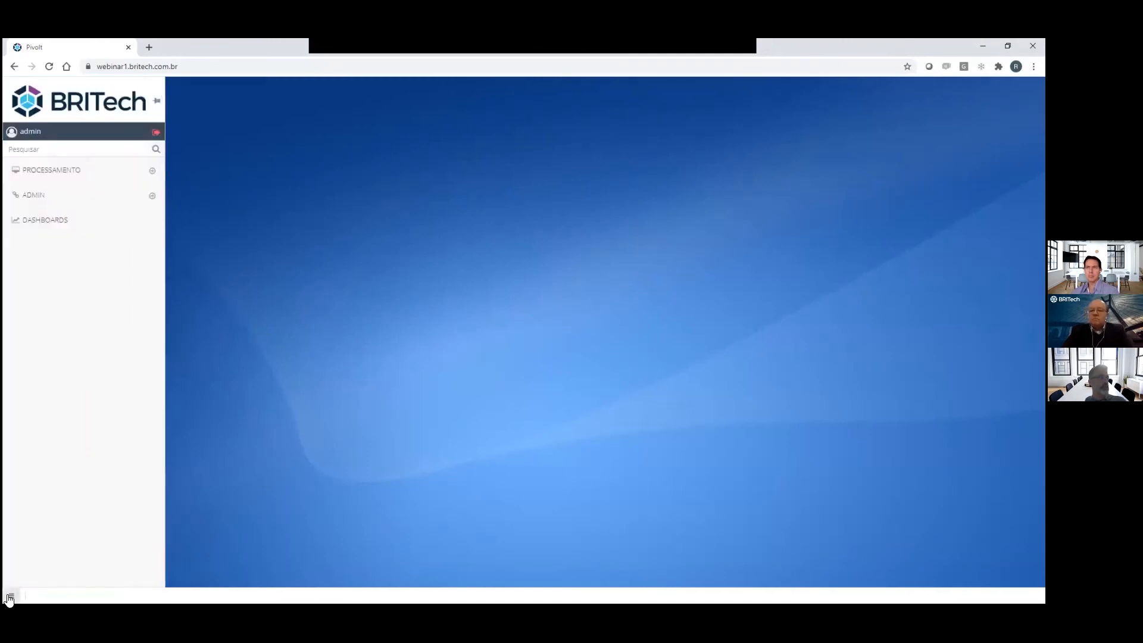
{"action": "left_click", "coordinate": [37, 200]}
{"action": "left_click", "coordinate": [40, 233]}
{"action": "left_click", "coordinate": [46, 268]}
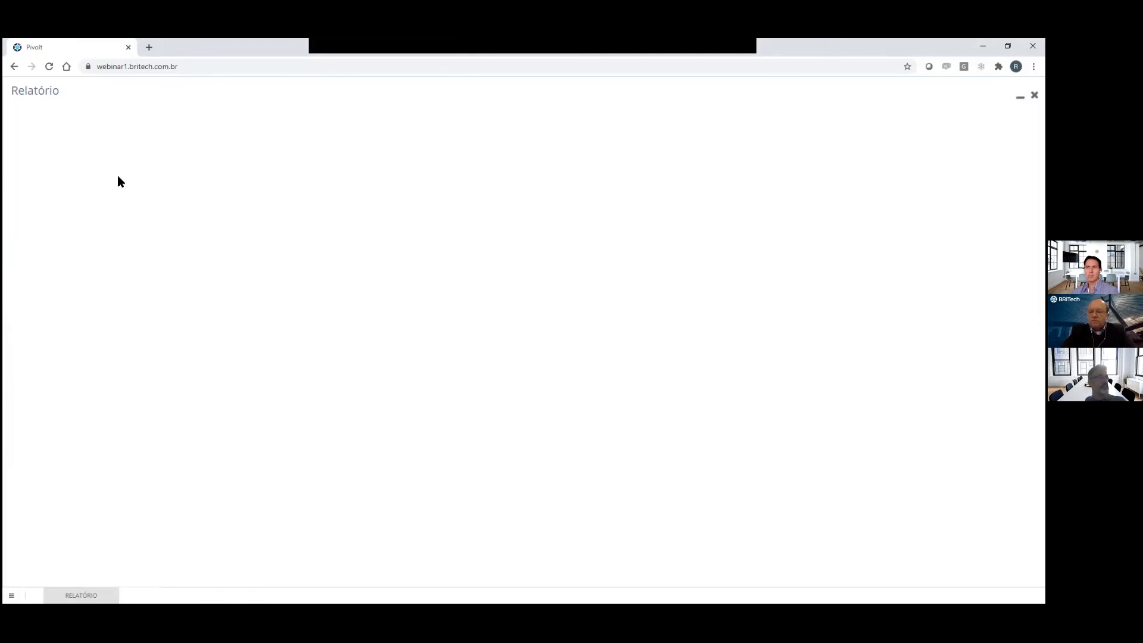
Step: Review the report's Cabeçalho, Tabular and Rodapé settings, return to Cabeçalho and close the Relatório page
{"action": "left_click", "coordinate": [391, 125]}
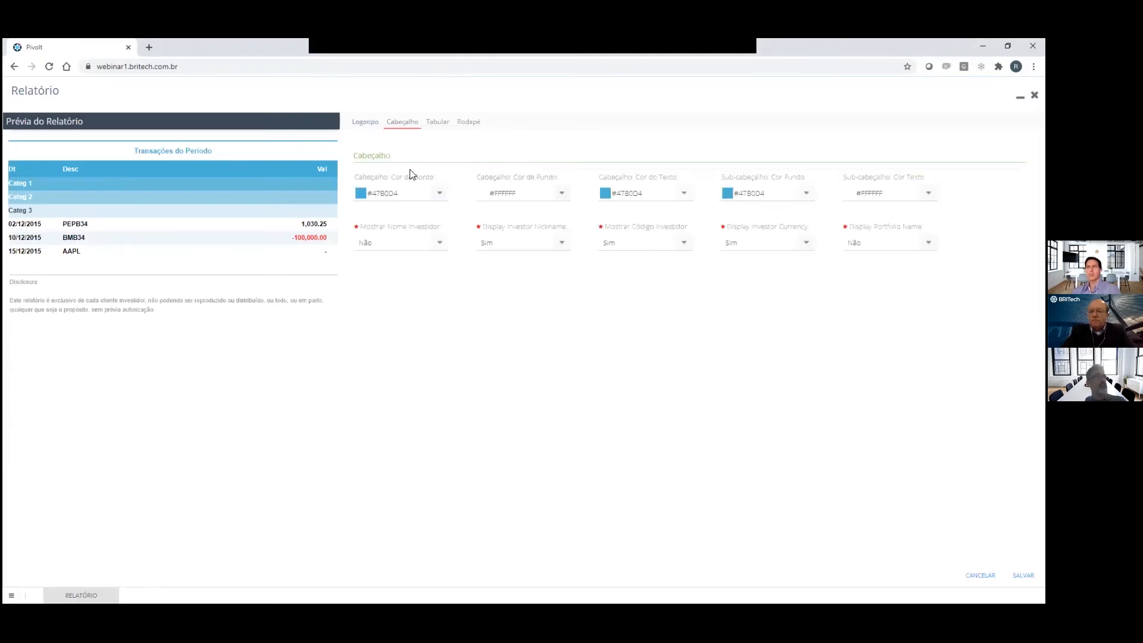
{"action": "left_click", "coordinate": [437, 122]}
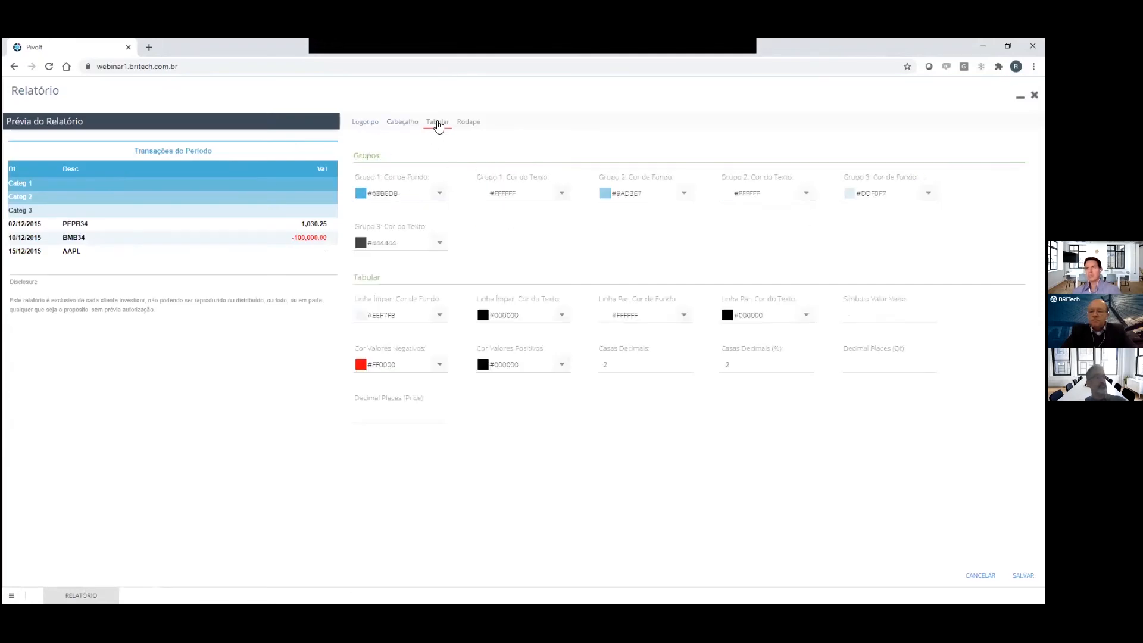
{"action": "left_click", "coordinate": [469, 122]}
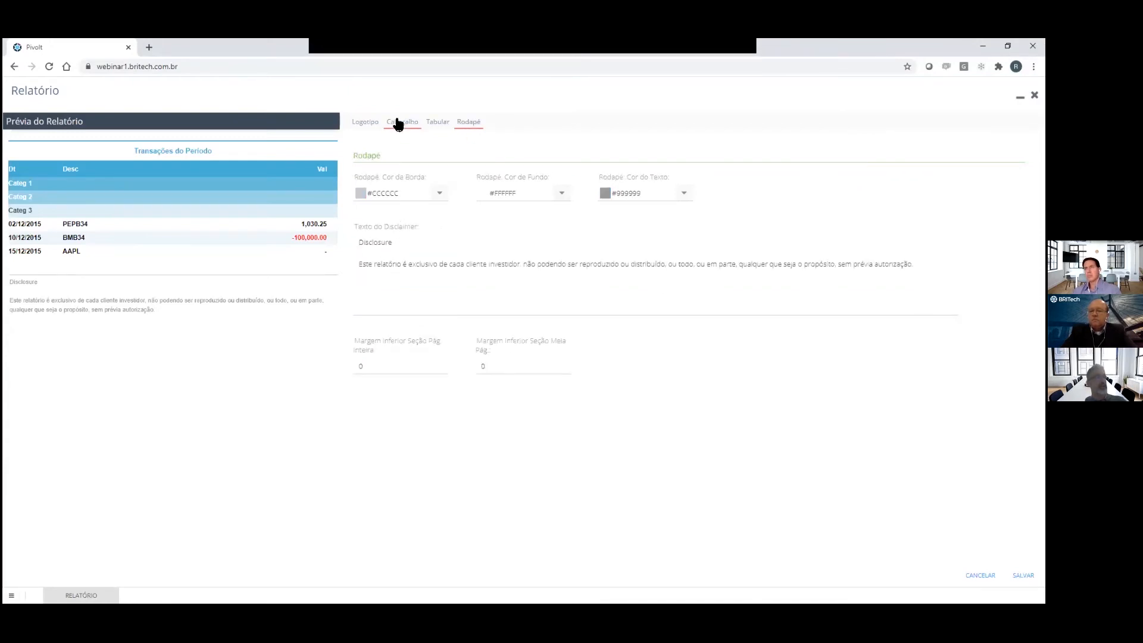
{"action": "left_click", "coordinate": [402, 123]}
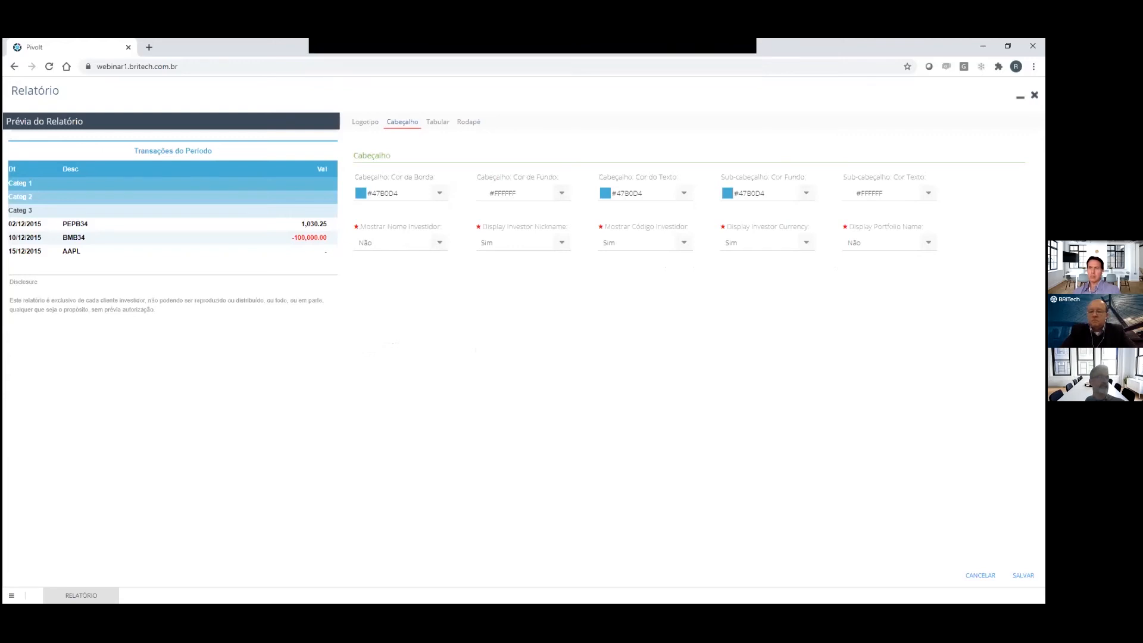
{"action": "left_click", "coordinate": [1034, 95]}
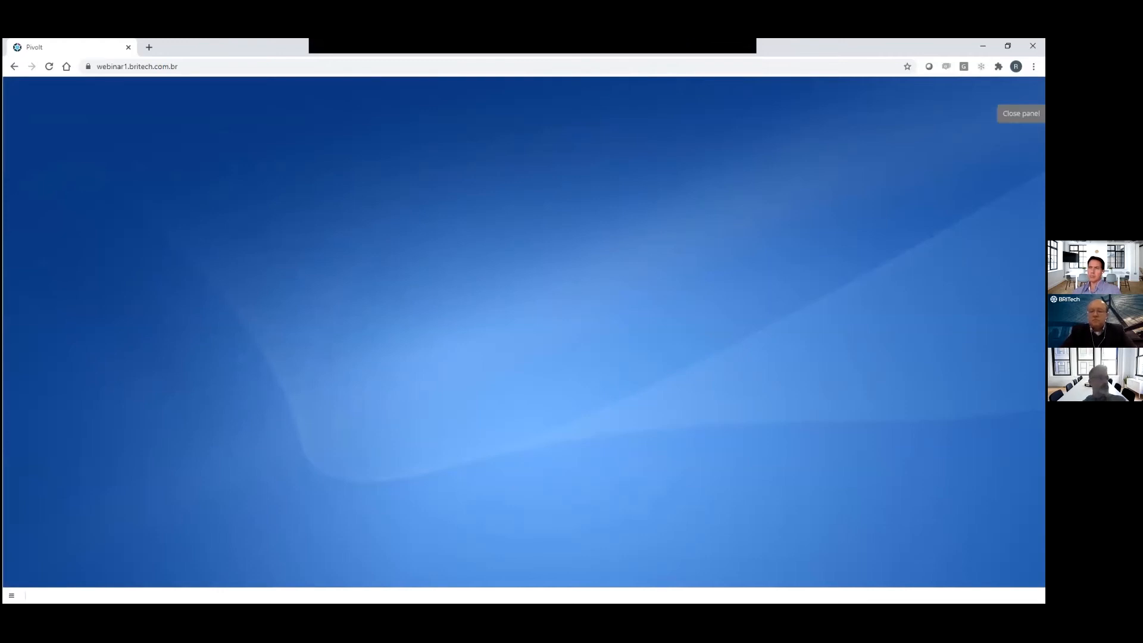
Step: Open the Pivolt Mobile dashboard, inspect its properties, including the device display option, and leave them without saving
{"action": "left_click", "coordinate": [12, 595]}
{"action": "left_click", "coordinate": [50, 328]}
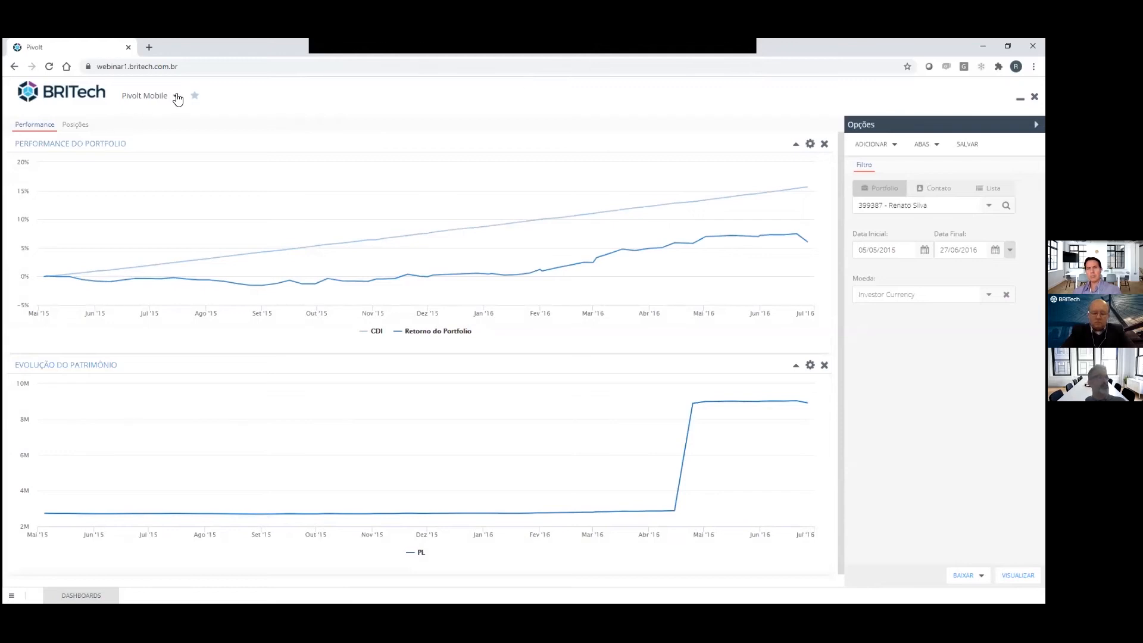
{"action": "left_click", "coordinate": [176, 96]}
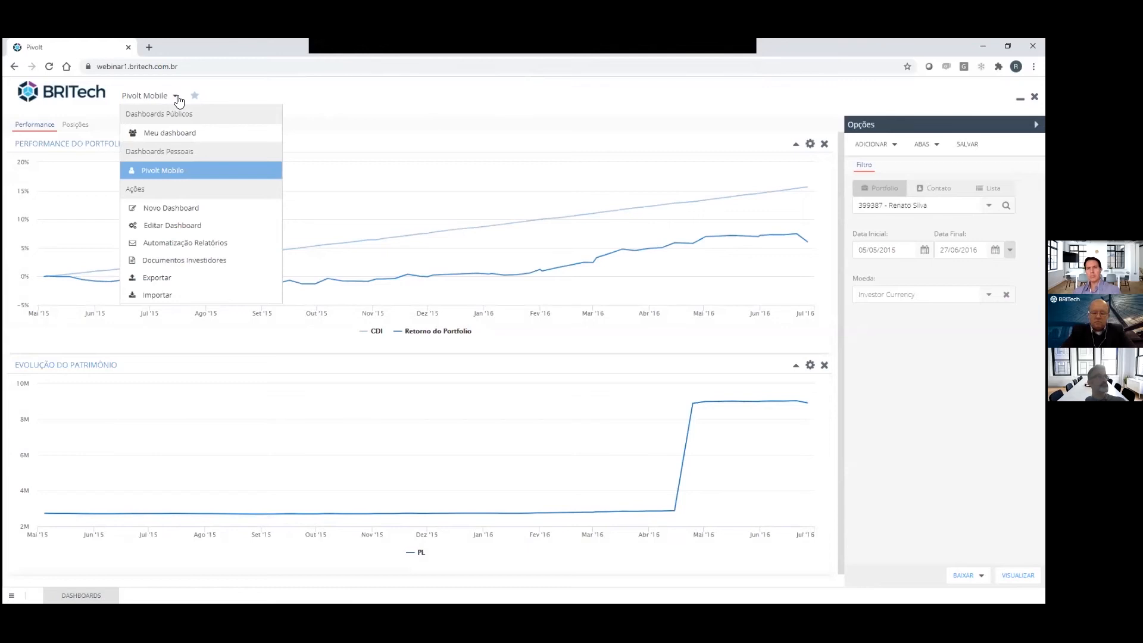
{"action": "left_click", "coordinate": [196, 232]}
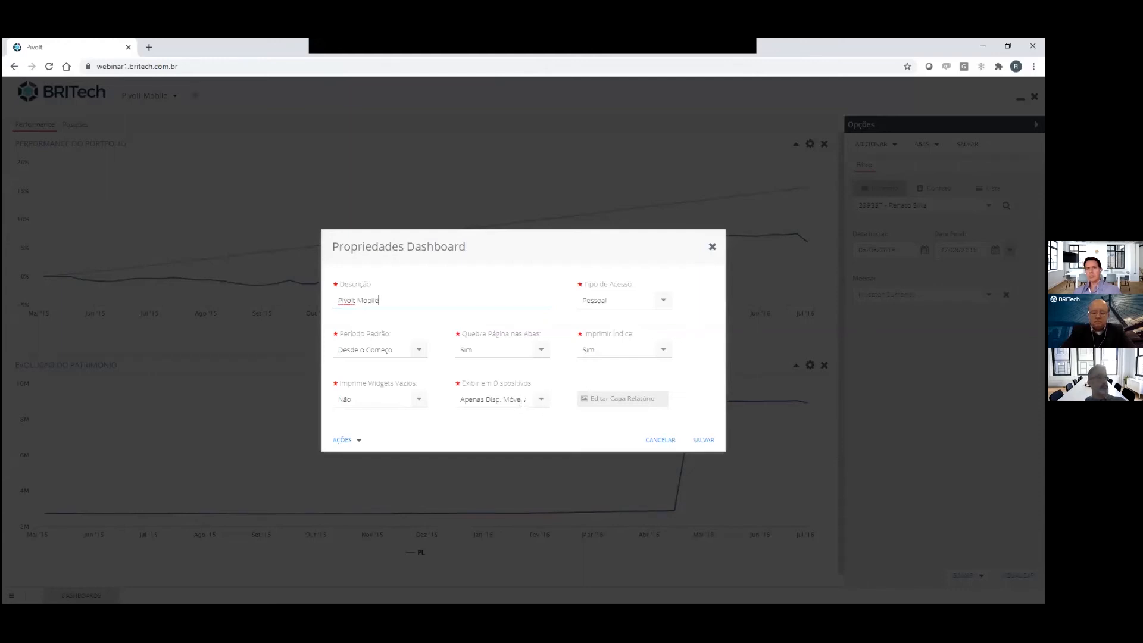
{"action": "left_click", "coordinate": [660, 440]}
Step: Show the Posições tab, look over its stock and fund positions and collapse the Opções panel
{"action": "left_click", "coordinate": [75, 125]}
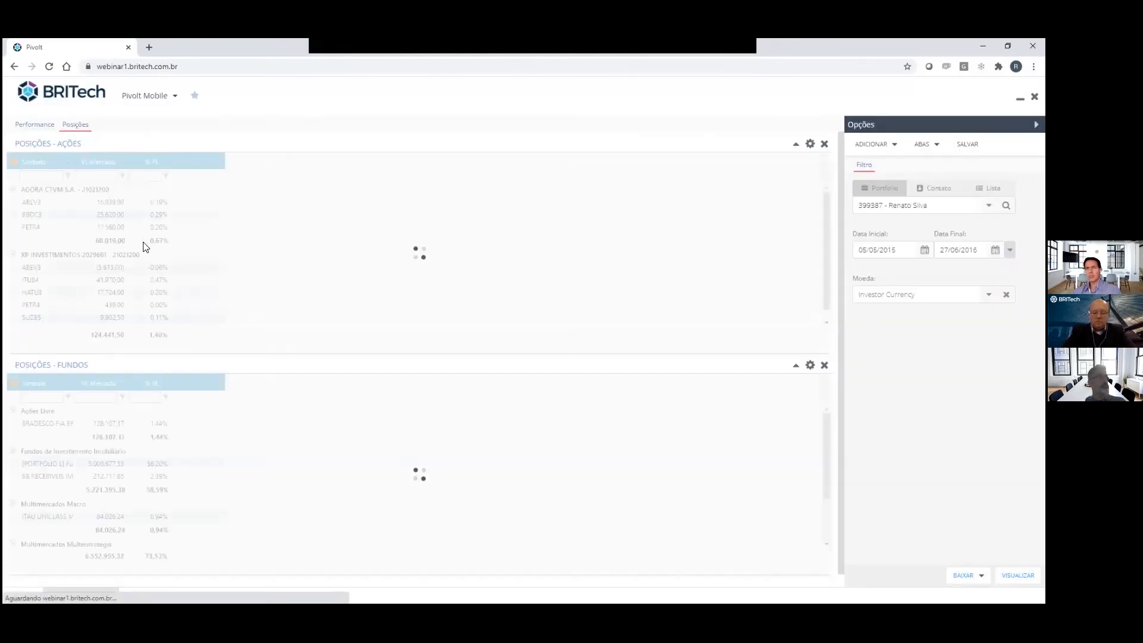
{"action": "scroll", "coordinate": [166, 248], "scroll_direction": "down", "scroll_amount": 3}
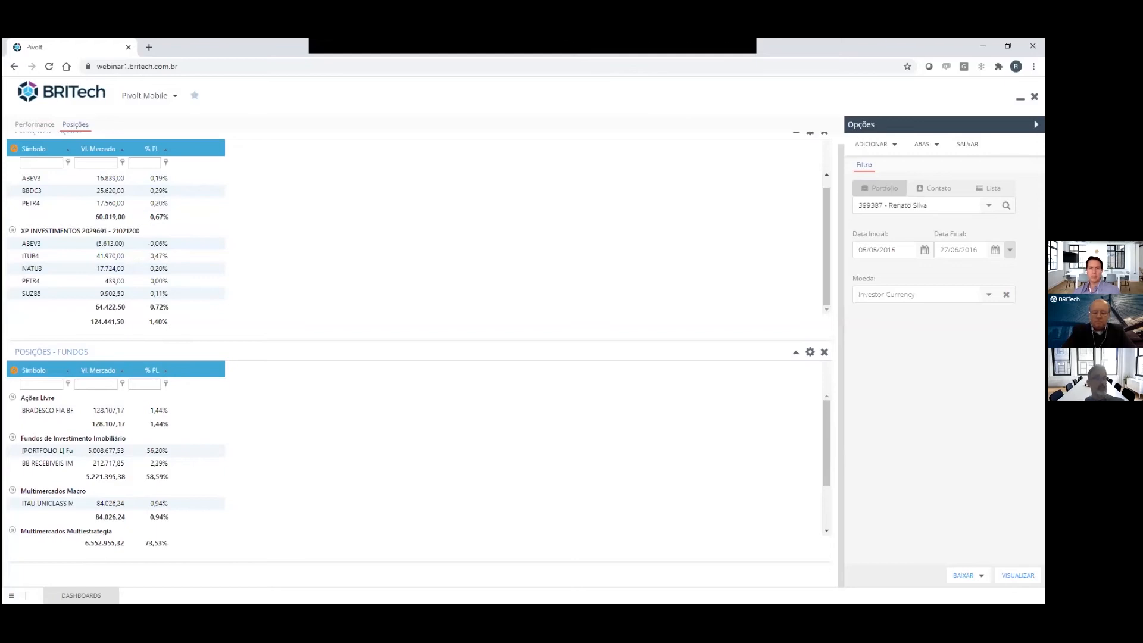
{"action": "left_click", "coordinate": [1036, 124]}
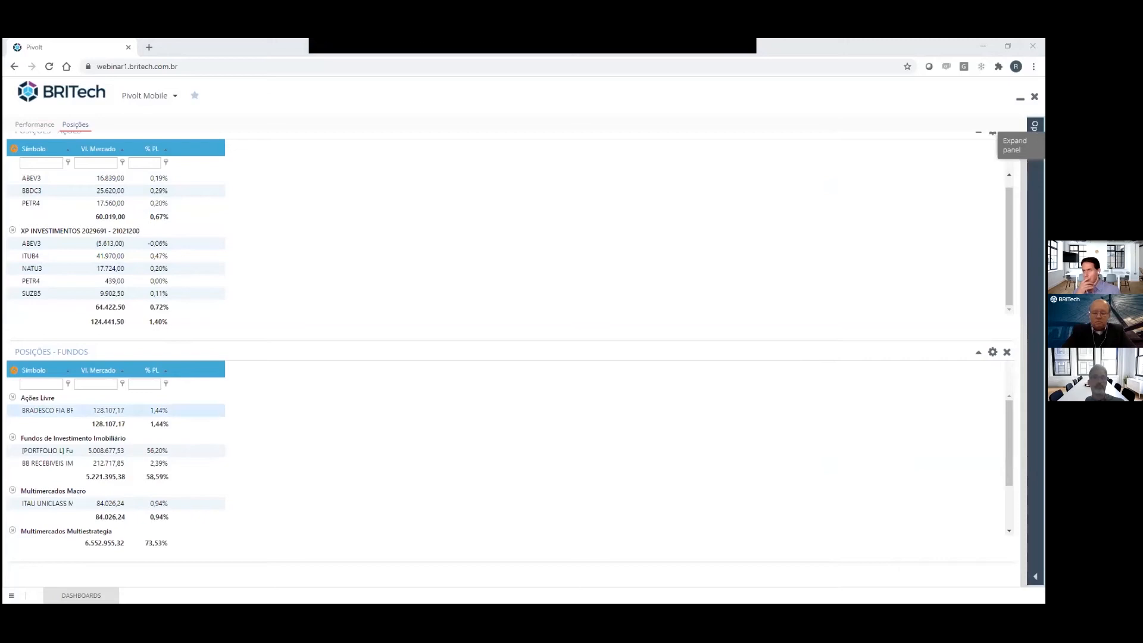
Step: Switch the browser to the Galaxy 400 x 700 device view and review the Performance tab's two charts
{"action": "key", "text": "ctrl+shift+m"}
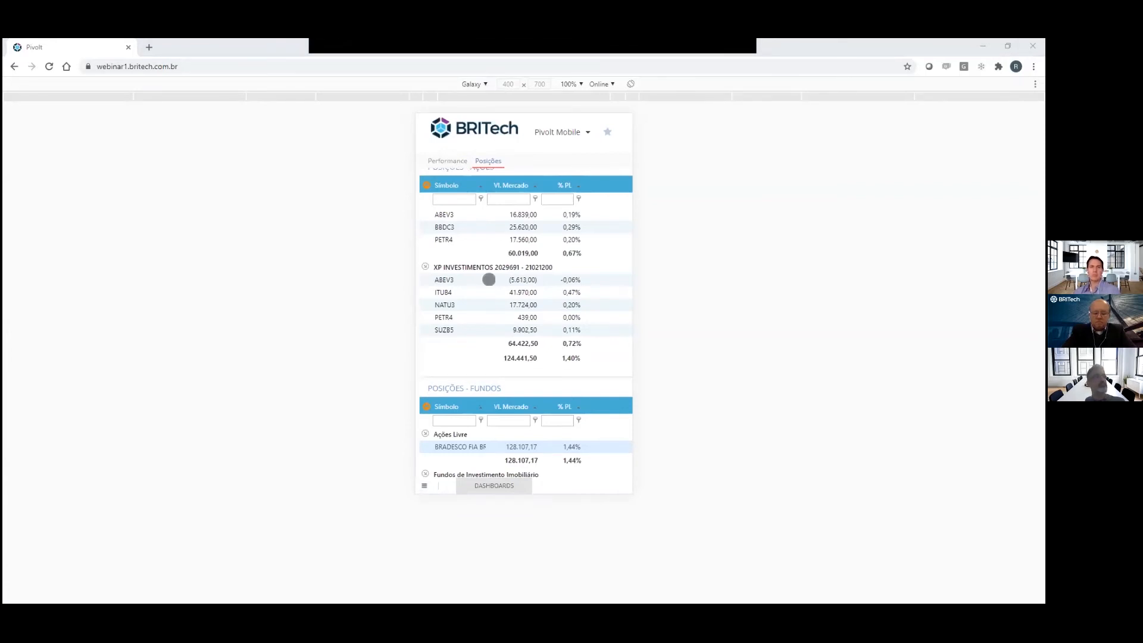
{"action": "scroll", "coordinate": [545, 377], "scroll_direction": "up", "scroll_amount": 1}
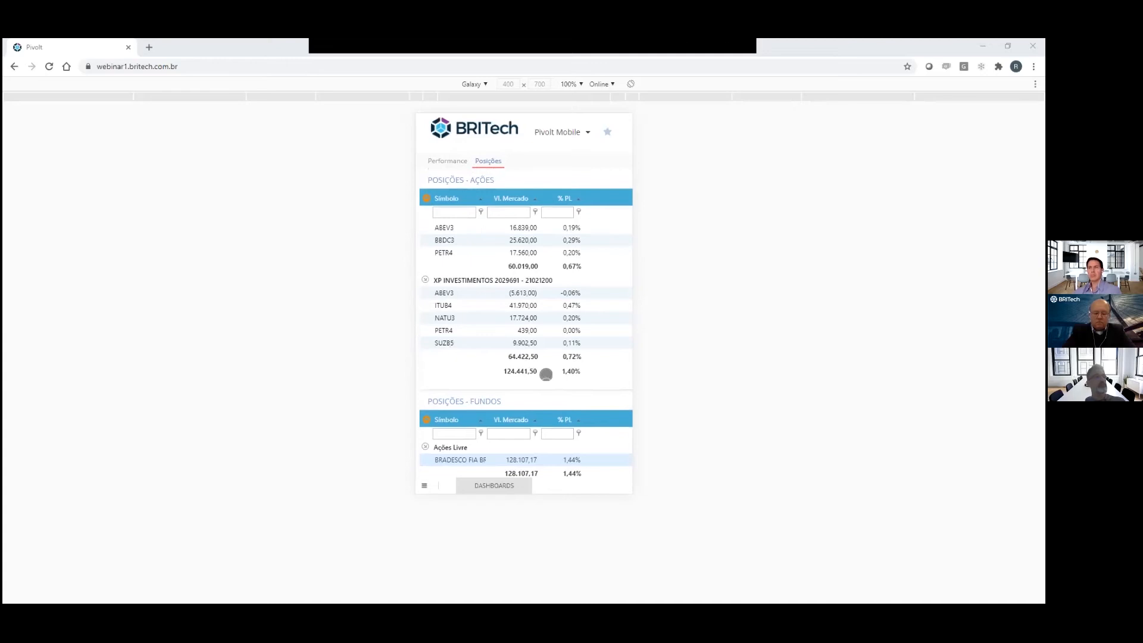
{"action": "scroll", "coordinate": [543, 372], "scroll_direction": "down", "scroll_amount": 1}
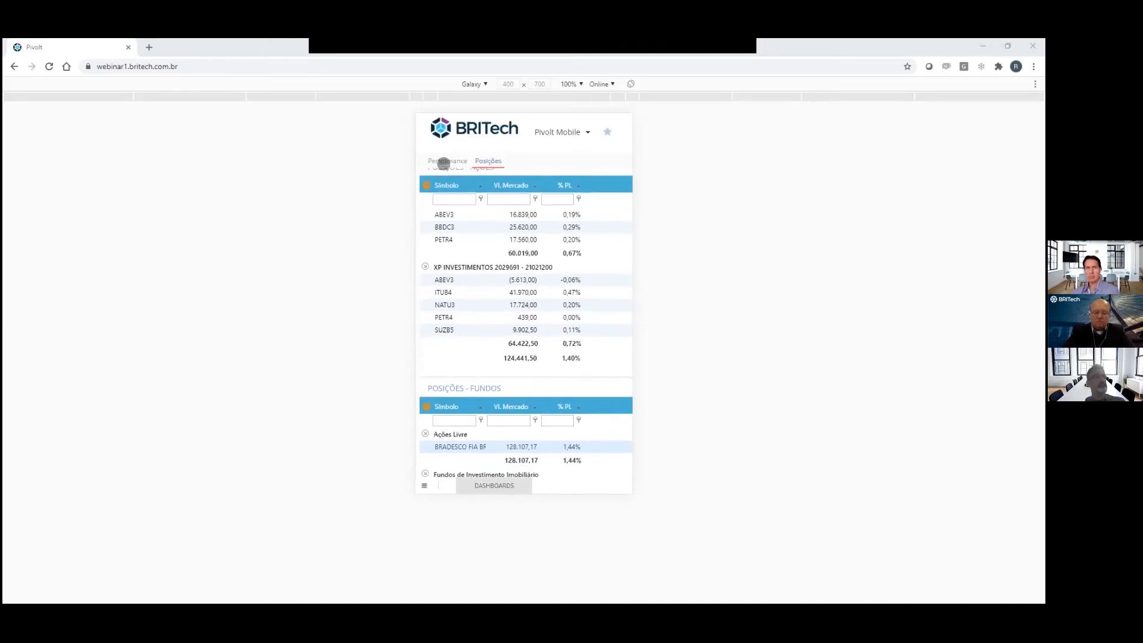
{"action": "left_click", "coordinate": [443, 162]}
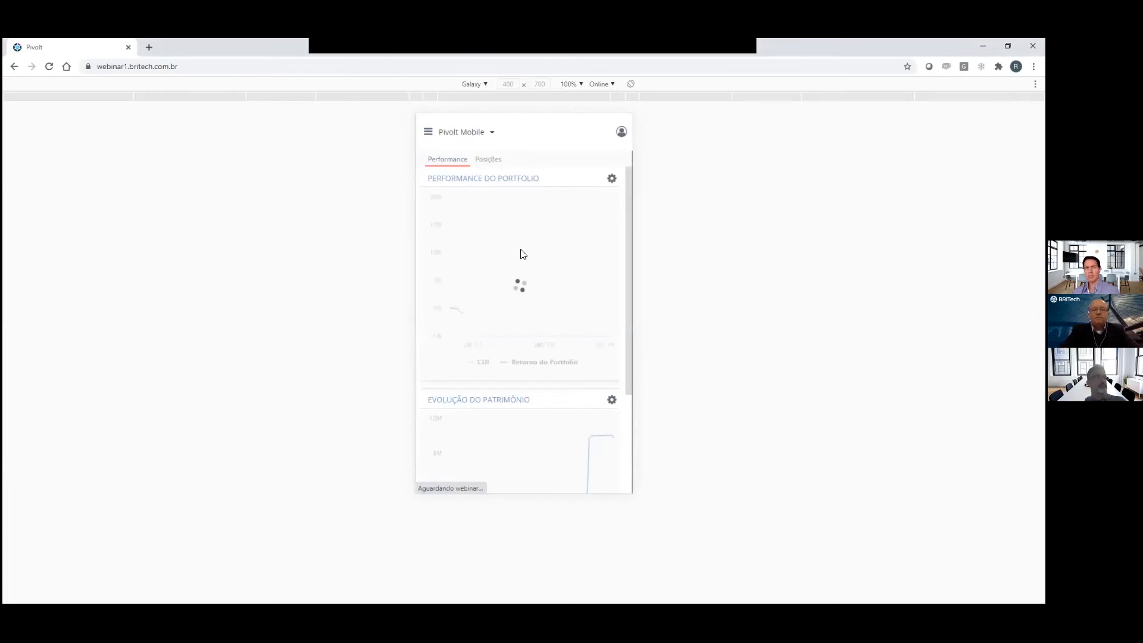
{"action": "scroll", "coordinate": [528, 278], "scroll_direction": "down", "scroll_amount": 3}
{"action": "scroll", "coordinate": [526, 270], "scroll_direction": "up", "scroll_amount": 3}
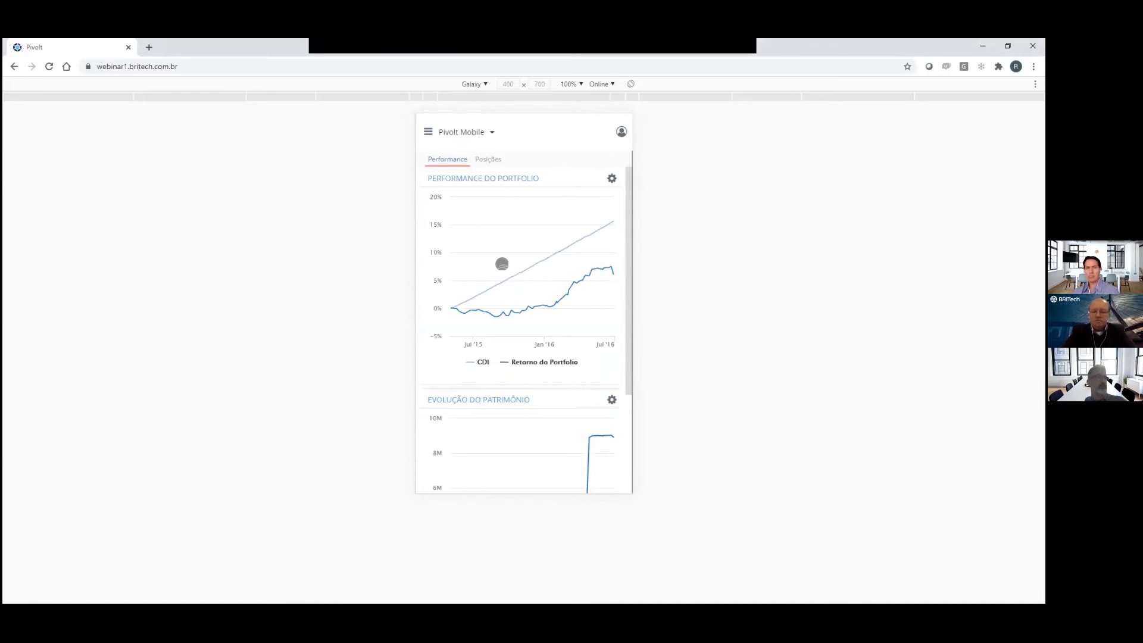
{"action": "scroll", "coordinate": [501, 265], "scroll_direction": "down", "scroll_amount": 2}
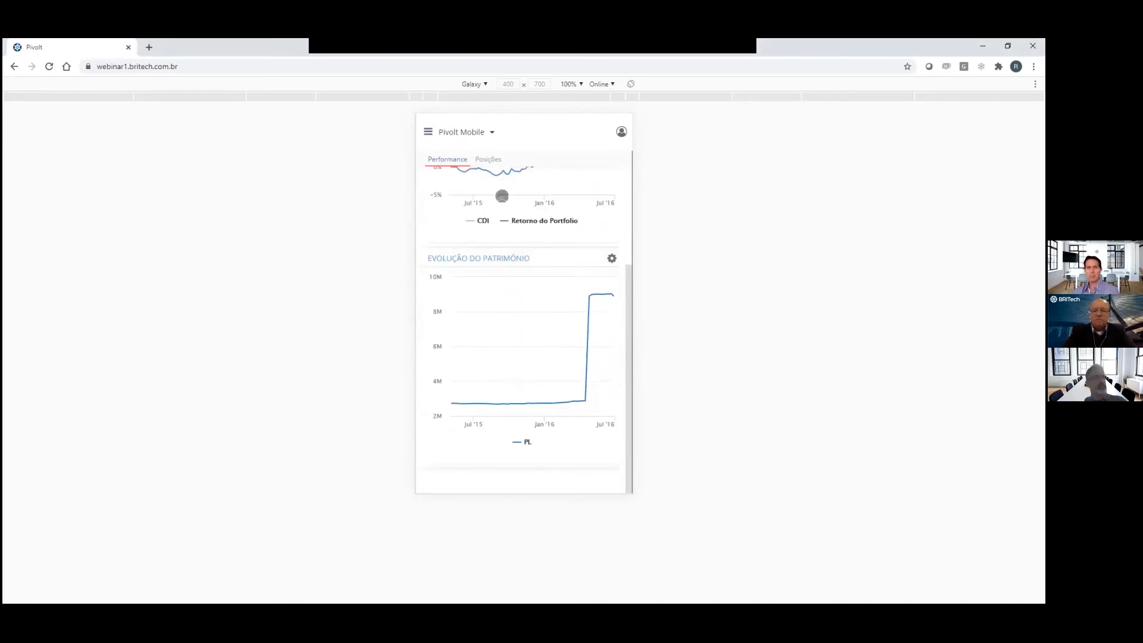
Step: Review the Posições tables in the mobile view and return the reloaded dashboard to the desktop layout
{"action": "left_click", "coordinate": [488, 159]}
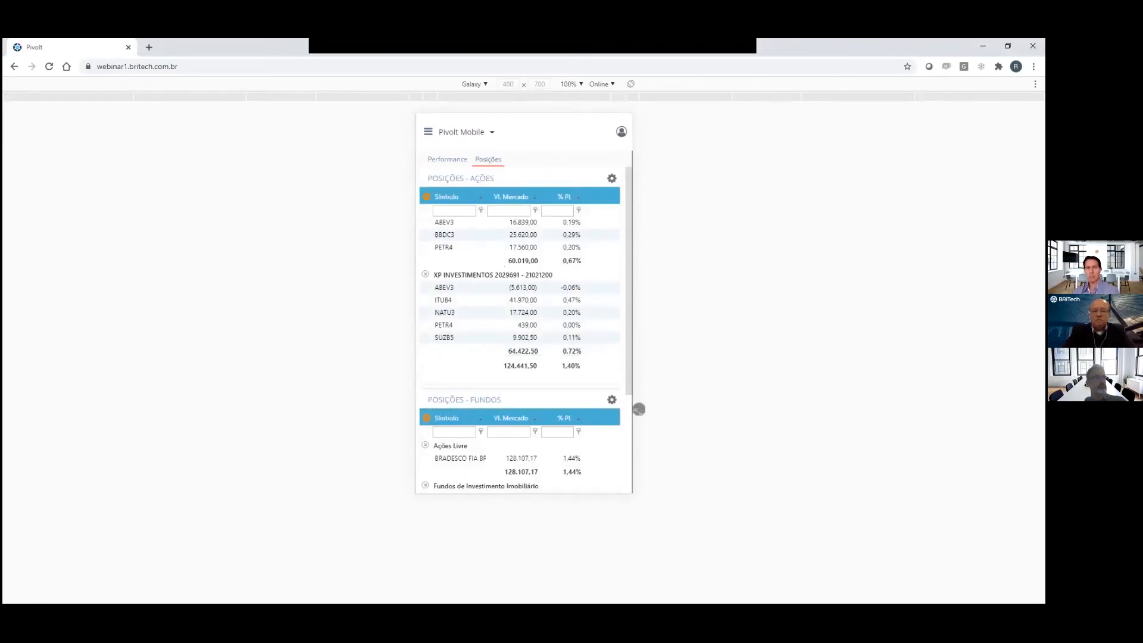
{"action": "scroll", "coordinate": [639, 409], "scroll_direction": "down", "scroll_amount": 3}
{"action": "scroll", "coordinate": [630, 422], "scroll_direction": "up", "scroll_amount": 1}
{"action": "scroll", "coordinate": [626, 298], "scroll_direction": "up", "scroll_amount": 2}
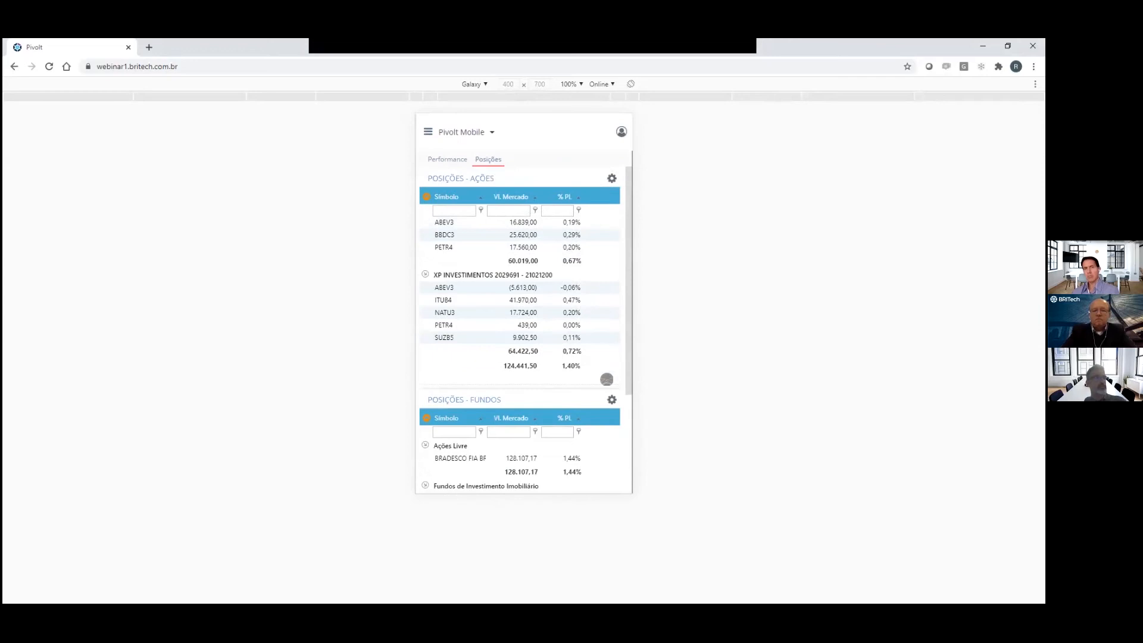
{"action": "scroll", "coordinate": [606, 378], "scroll_direction": "down", "scroll_amount": 1}
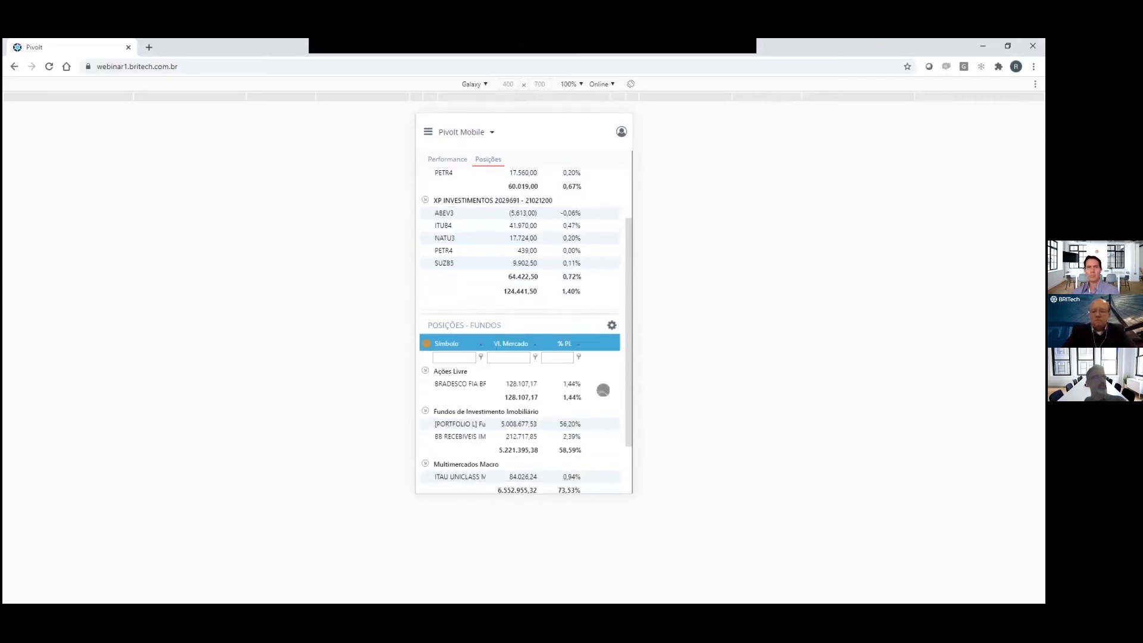
{"action": "left_click", "coordinate": [50, 67]}
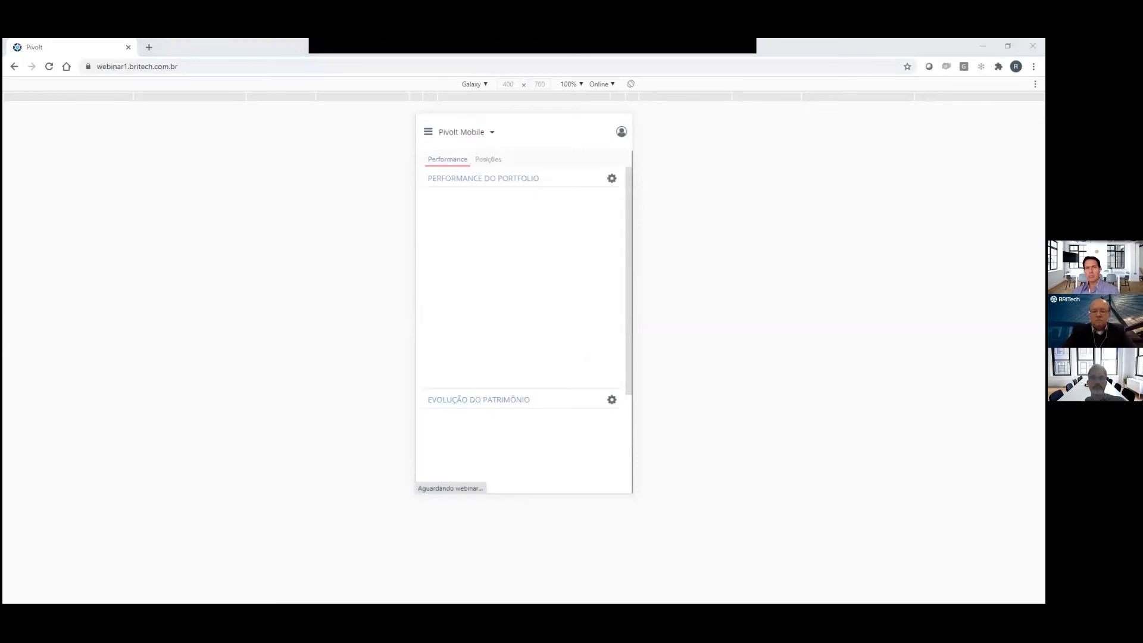
{"action": "key", "text": "F12"}
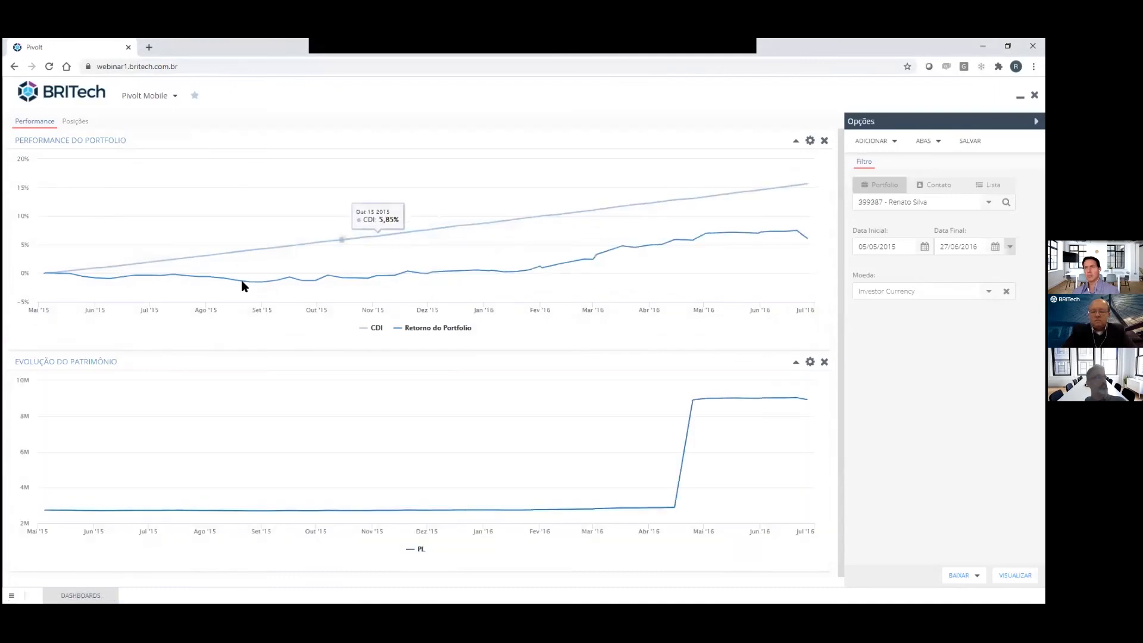
{"action": "left_click", "coordinate": [11, 595]}
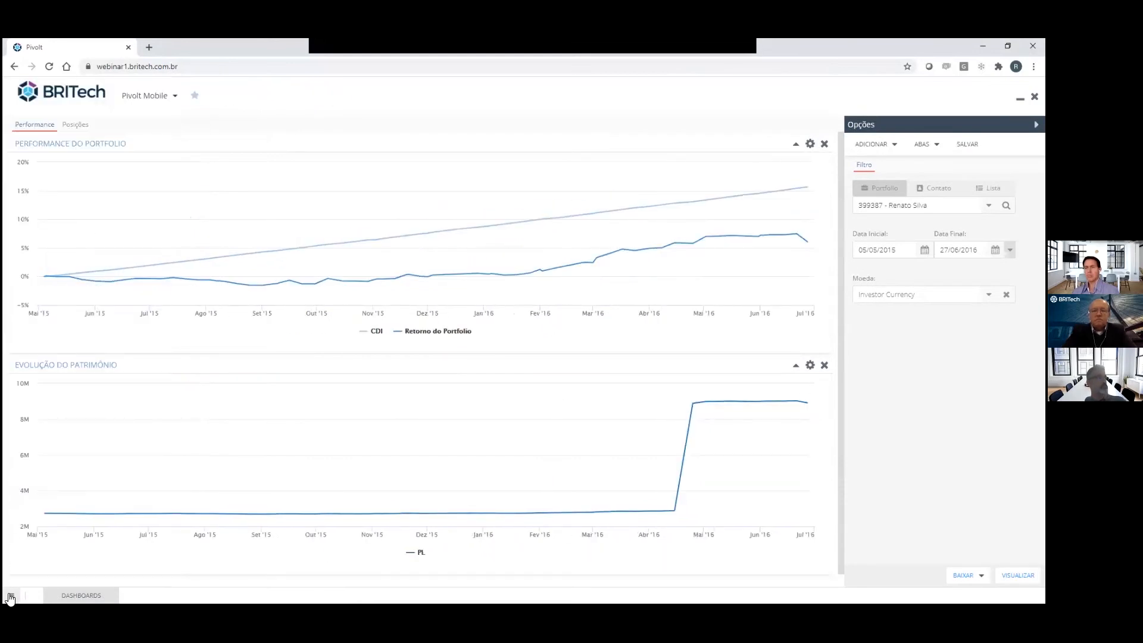
{"action": "left_click", "coordinate": [10, 596]}
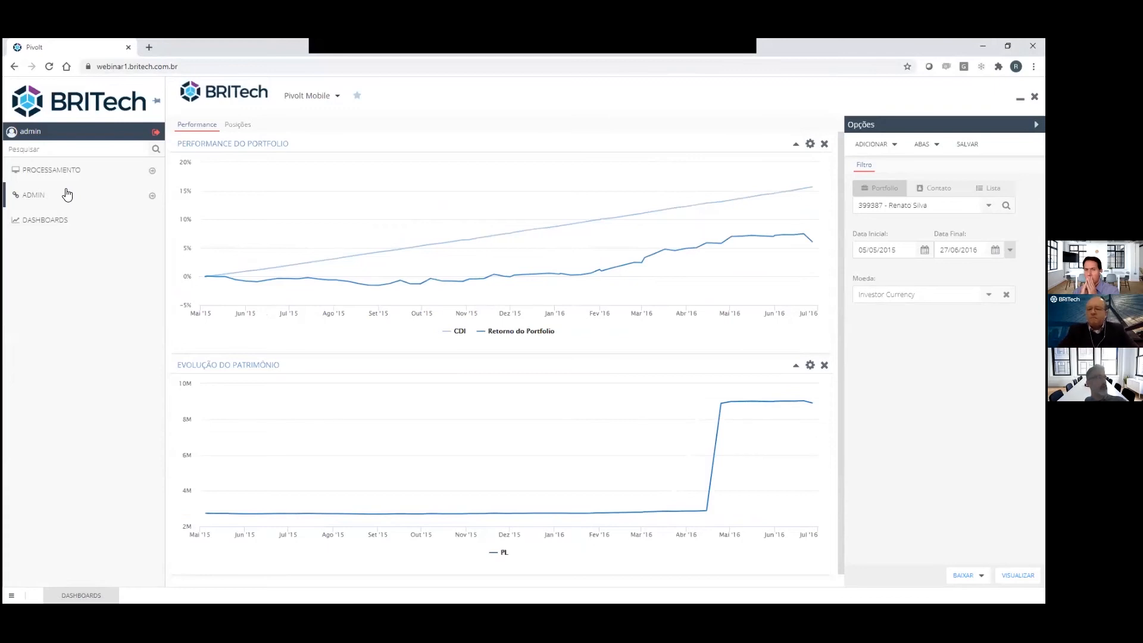
{"action": "left_click", "coordinate": [67, 195]}
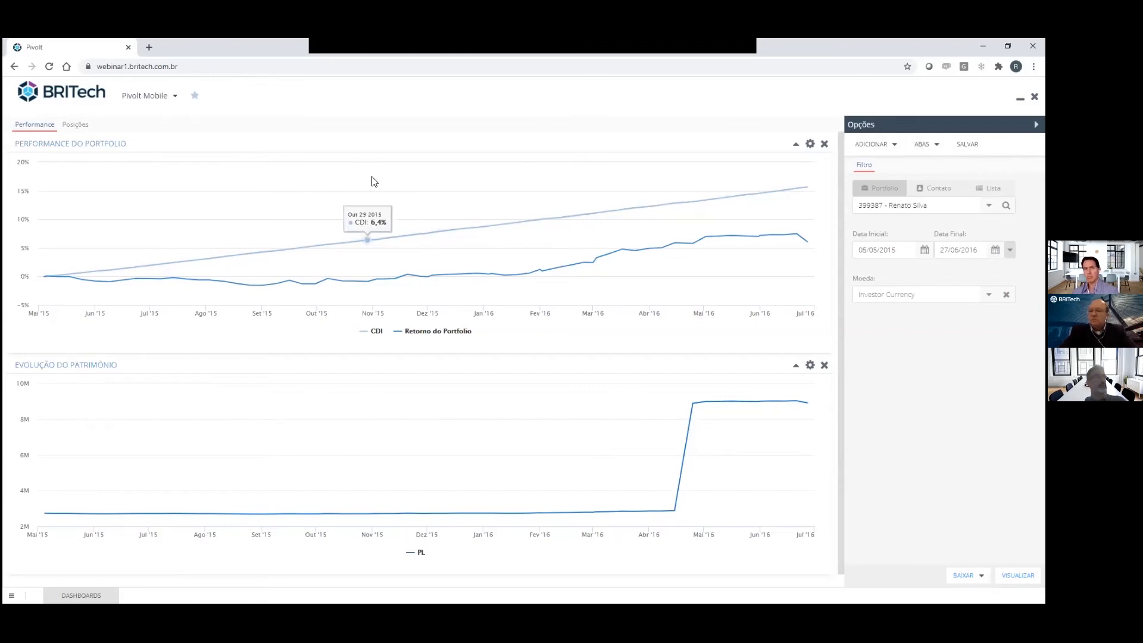
Step: Log out of the admin session and sign in as the investor with the saved username and password
{"action": "left_click", "coordinate": [11, 595]}
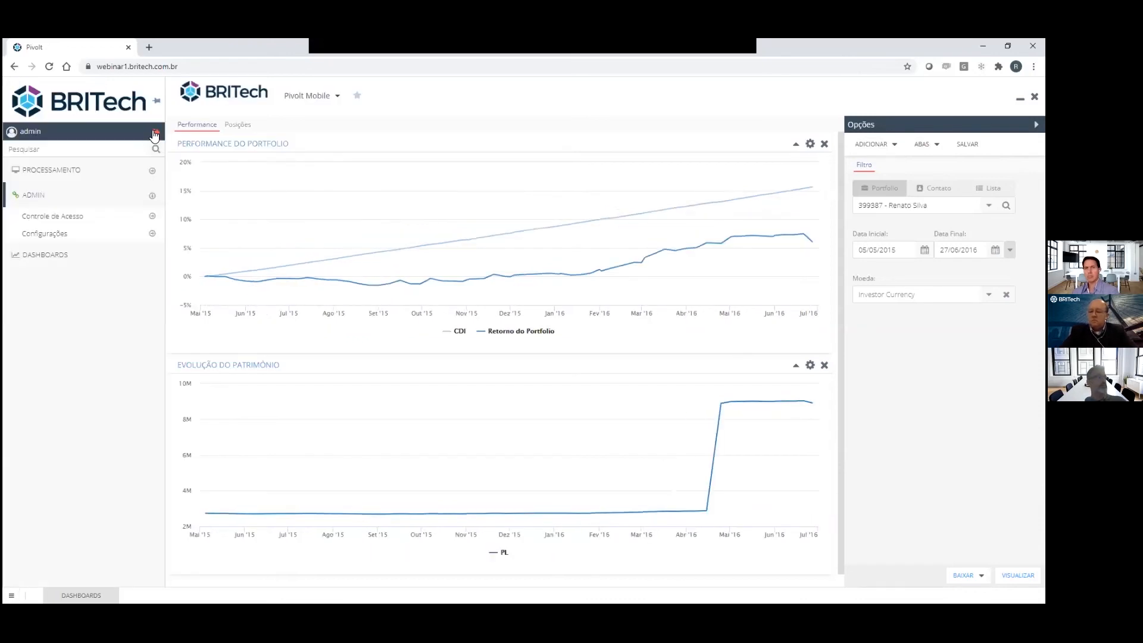
{"action": "left_click", "coordinate": [156, 132]}
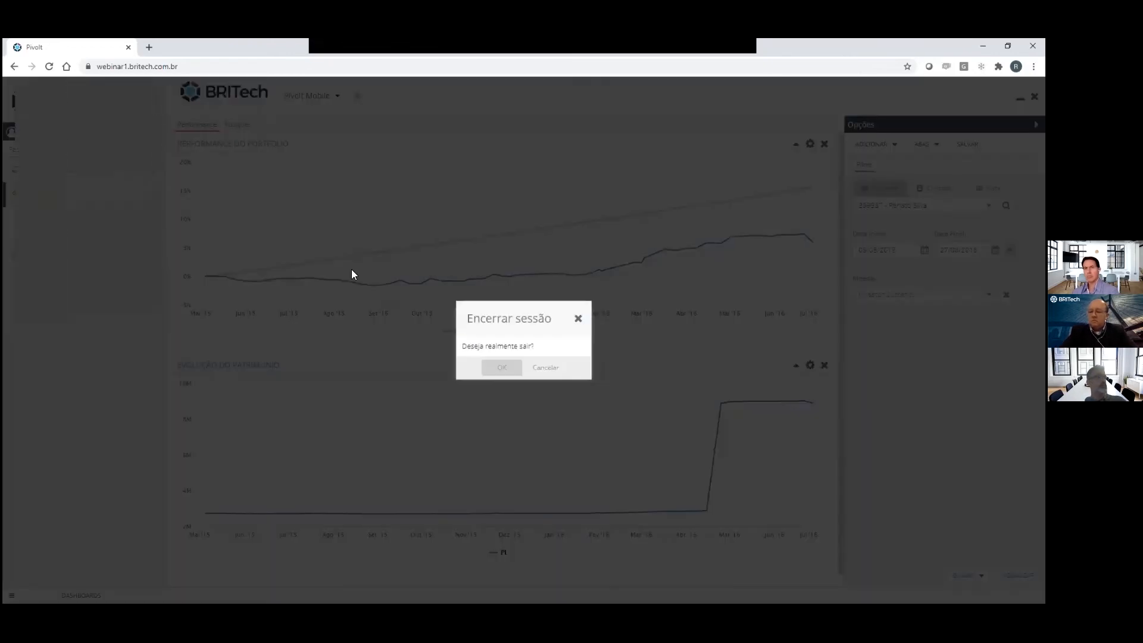
{"action": "left_click", "coordinate": [484, 363]}
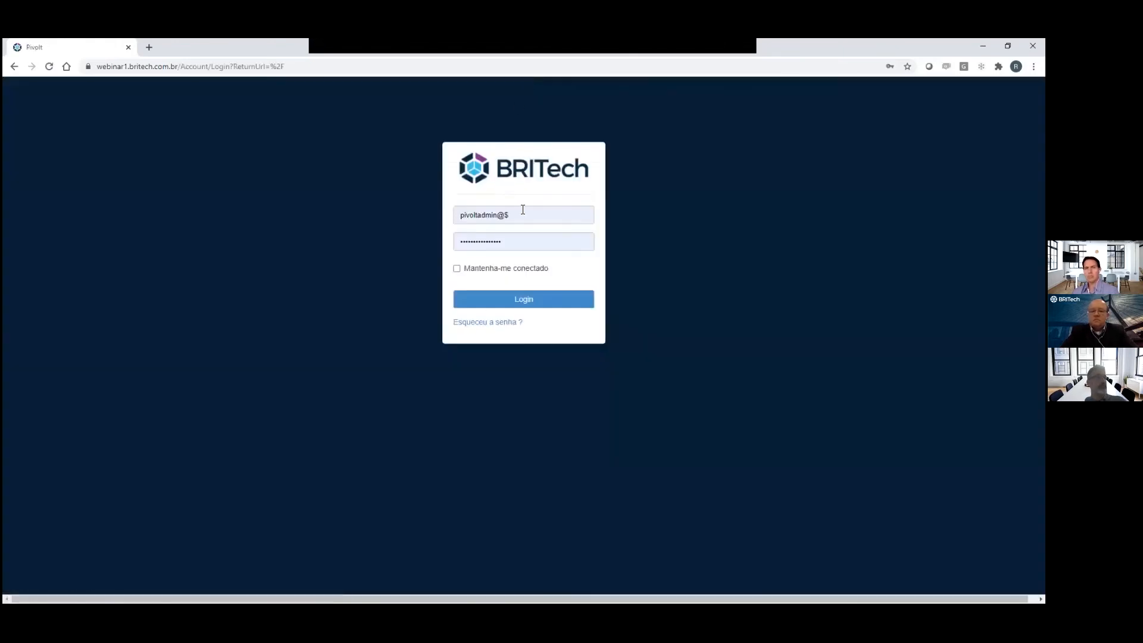
{"action": "left_click", "coordinate": [522, 210]}
{"action": "left_click", "coordinate": [513, 272]}
{"action": "left_click", "coordinate": [524, 304]}
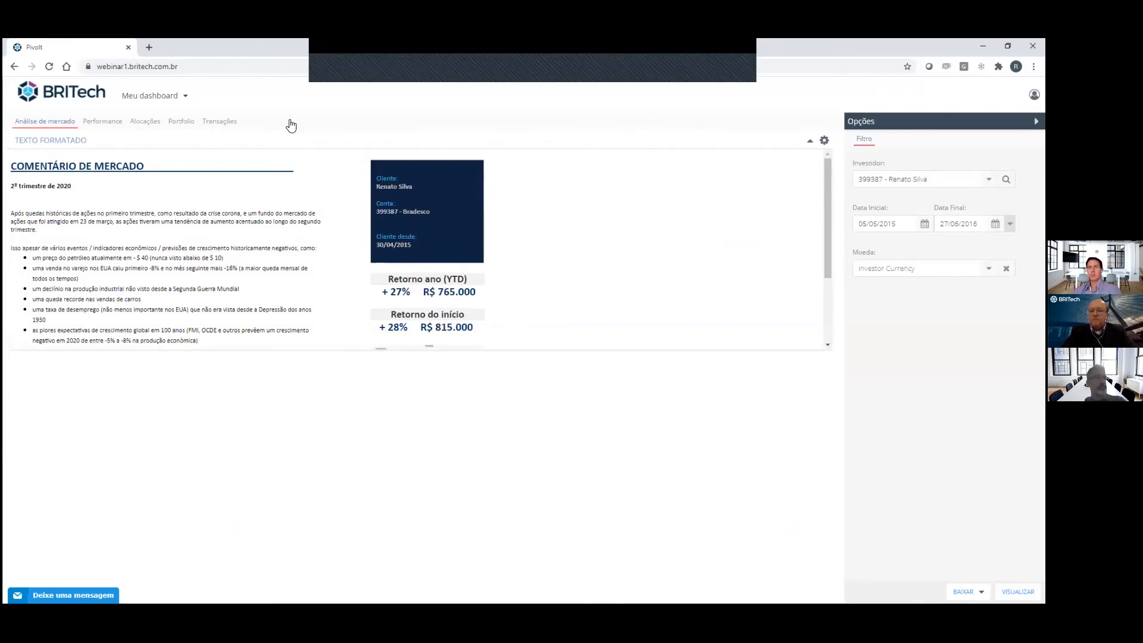
Step: Open the options of the Performance desde o início widget on the investor's Performance tab
{"action": "left_click", "coordinate": [101, 121]}
{"action": "left_click", "coordinate": [823, 146]}
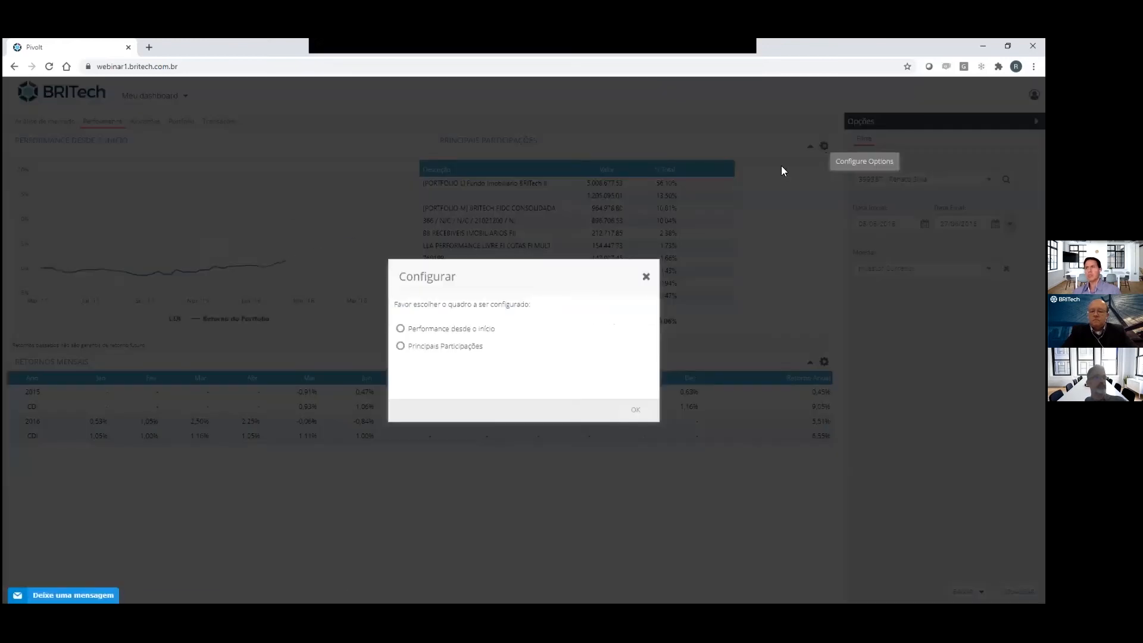
{"action": "left_click", "coordinate": [487, 329]}
{"action": "left_click", "coordinate": [636, 410]}
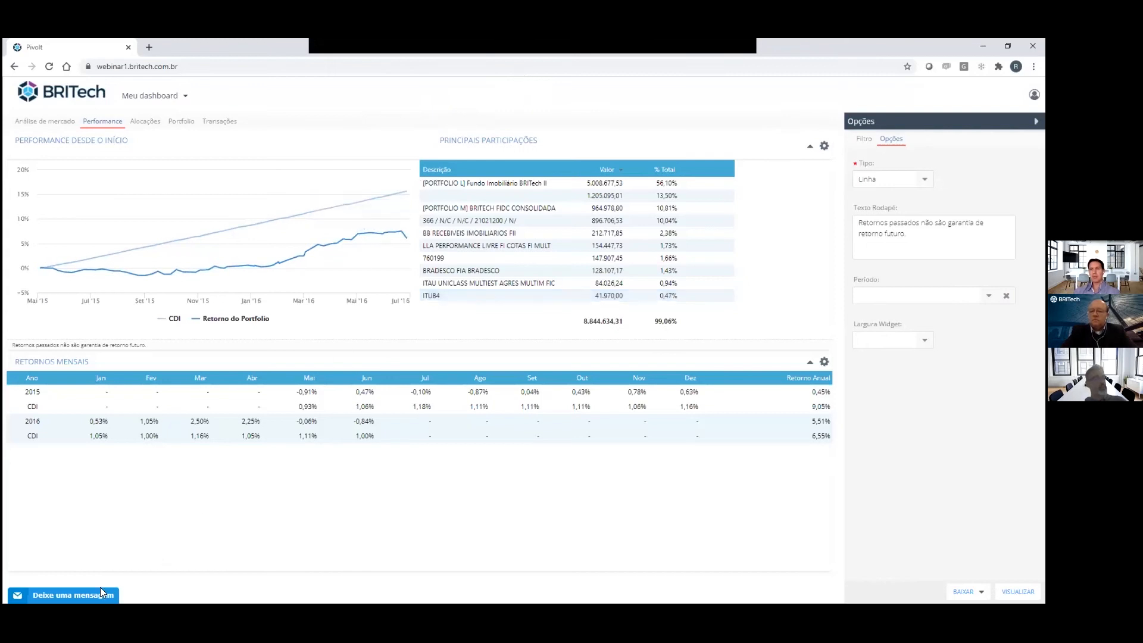
Step: Open the support message form and minimize it again
{"action": "left_click", "coordinate": [59, 594]}
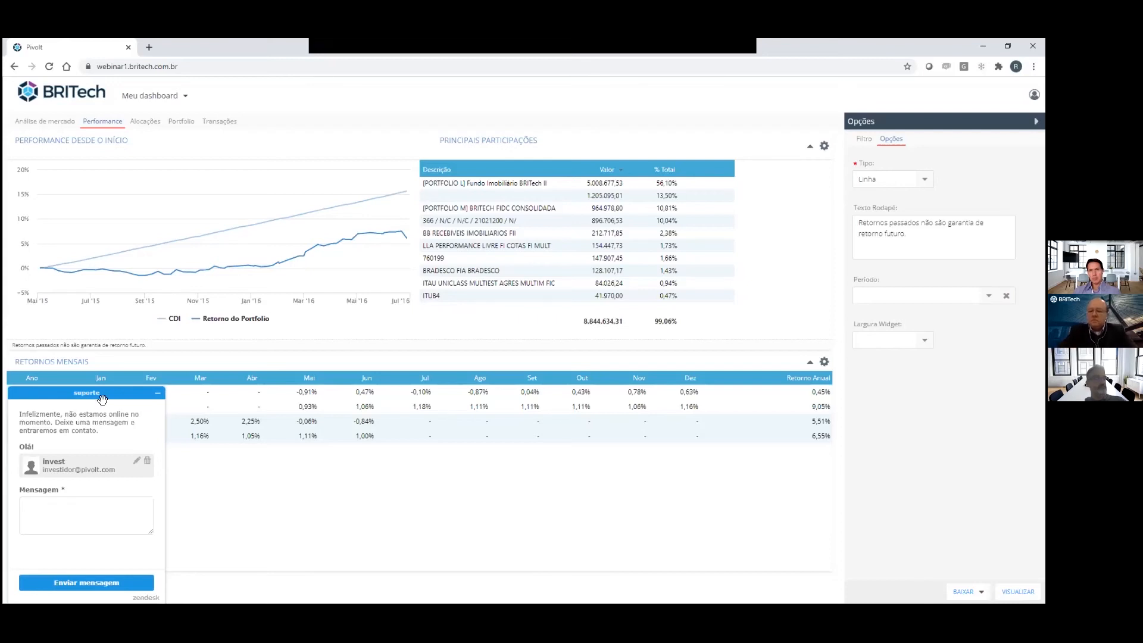
{"action": "left_click", "coordinate": [157, 394]}
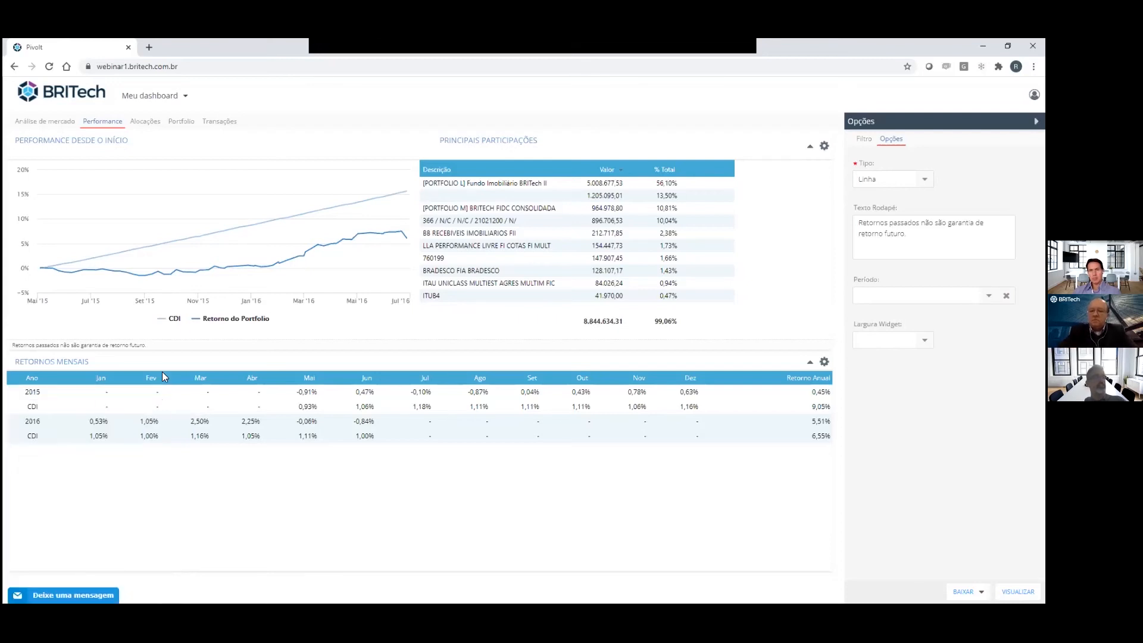